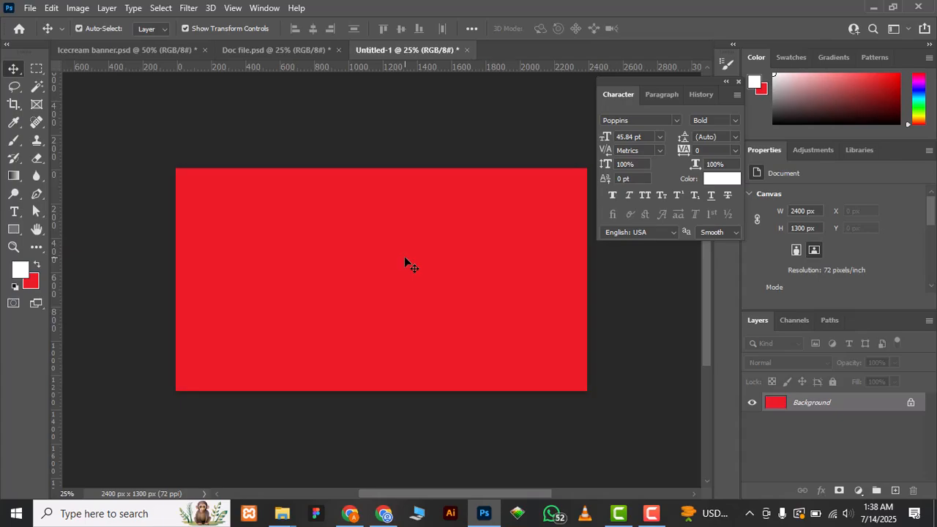
Step: Copy the white milk splash from Doc file.psd into the red banner and enlarge it to about 367%
click(249, 50)
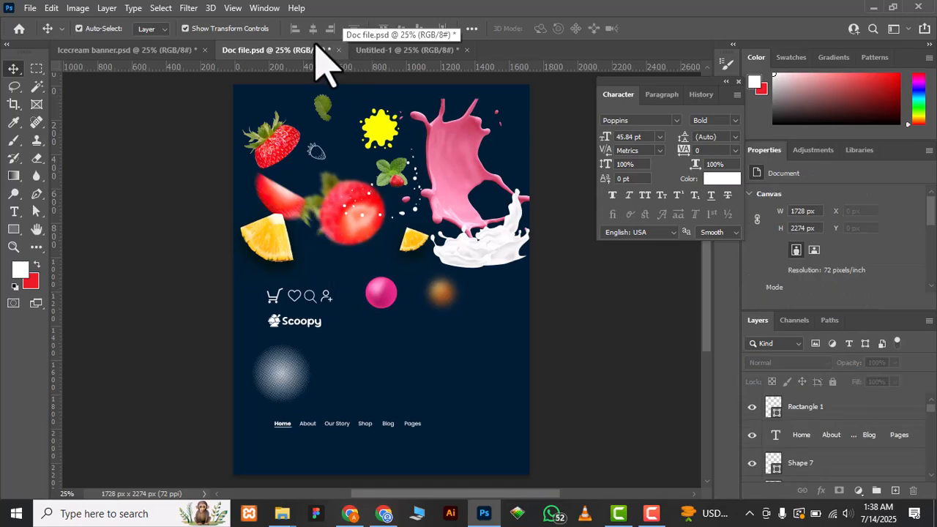
click(373, 50)
click(275, 49)
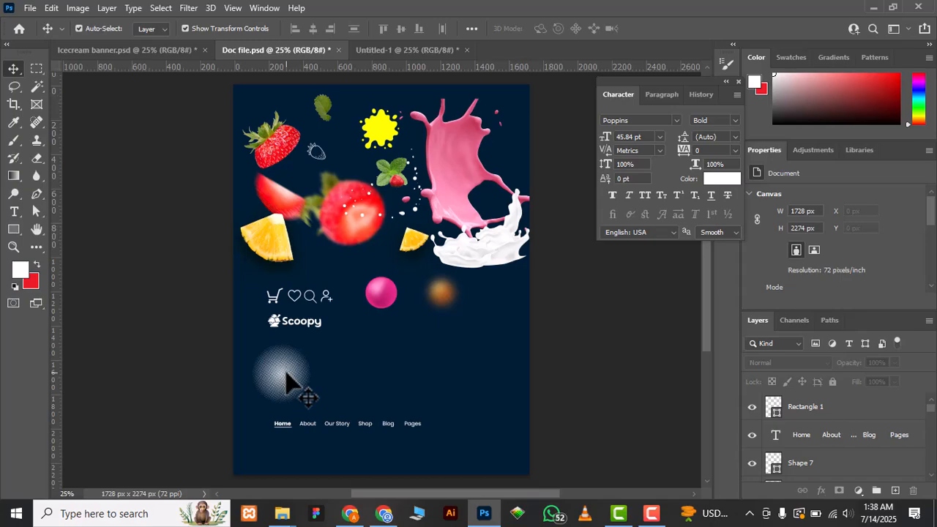
drag(497, 253, 289, 295)
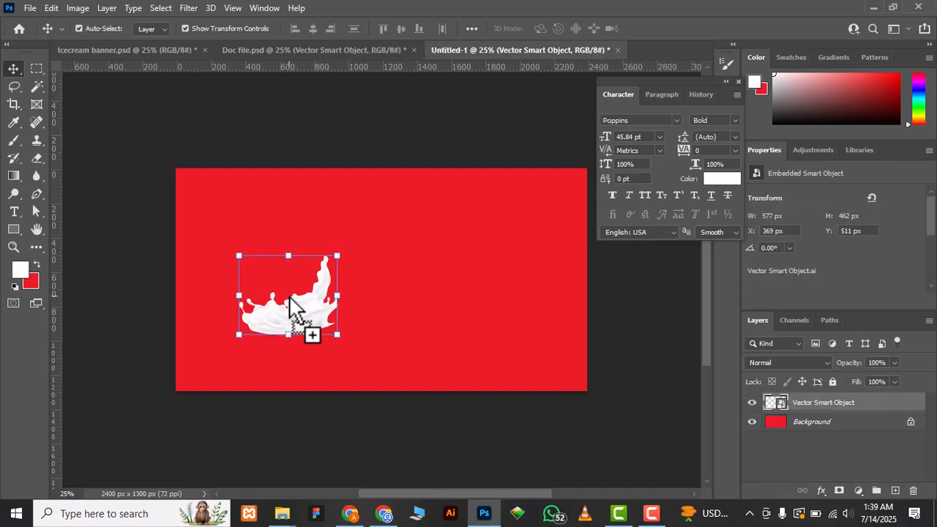
drag(337, 256, 423, 214)
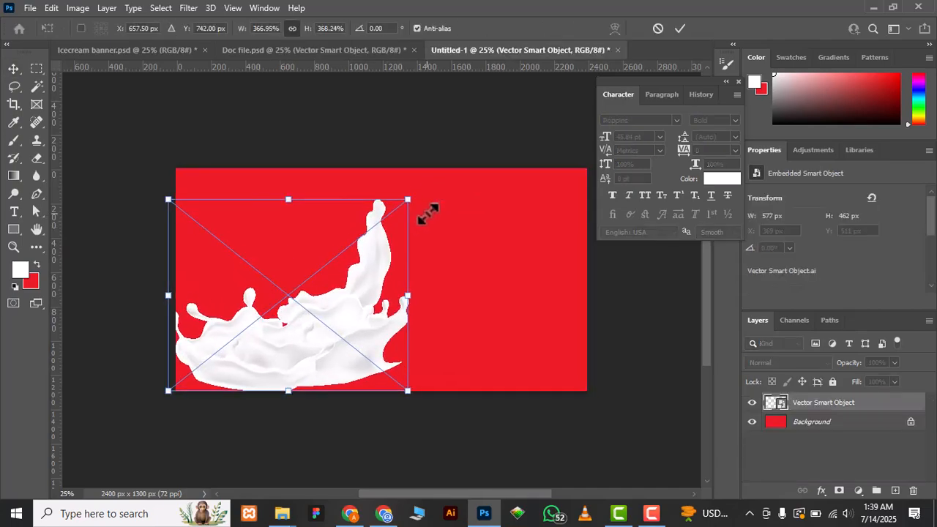
Step: Flip the milk splash horizontally and place a duplicate of it along the lower right part of the banner
right_click(353, 338)
click(393, 310)
drag(299, 370, 419, 387)
key(Return)
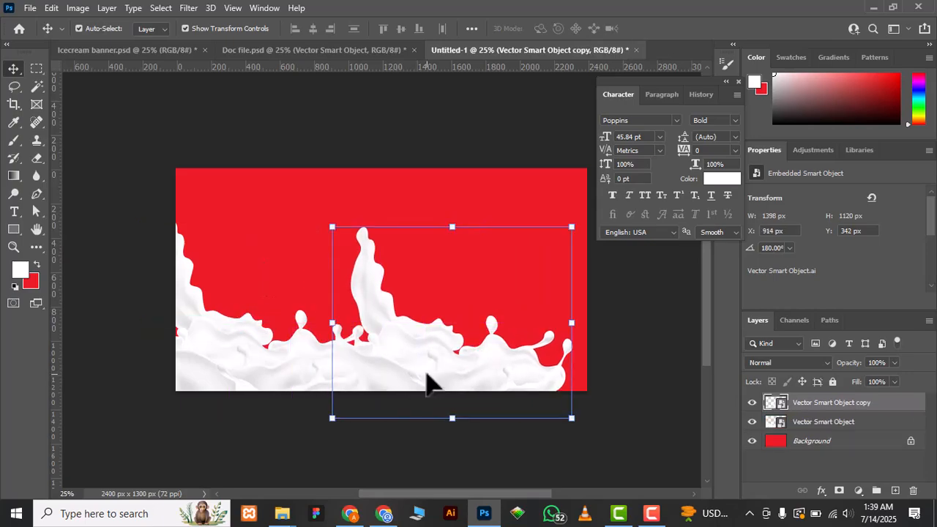
Step: Rotate the duplicate splash to about 155.8° and enlarge it to about 467% along the banner's bottom right edge
drag(578, 223, 612, 412)
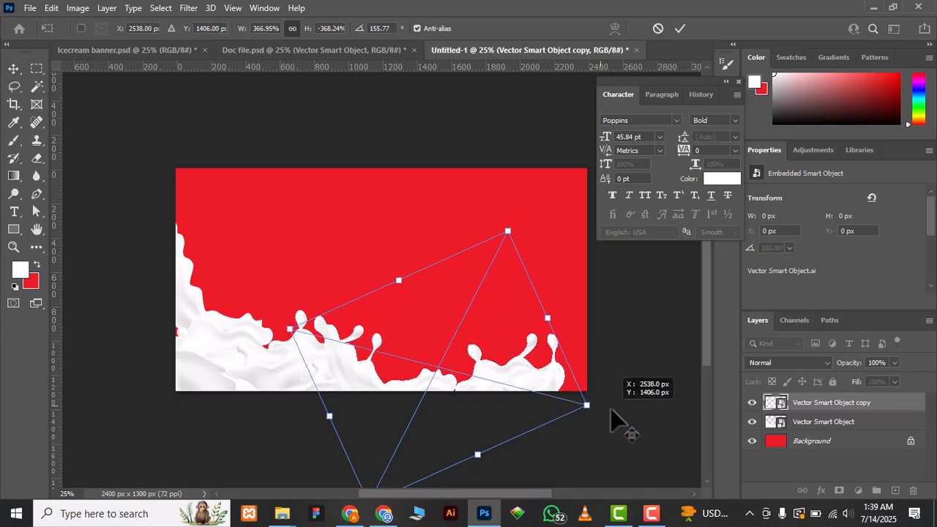
key(Return)
click(564, 316)
mouse_move(437, 367)
mouse_down()
mouse_move(427, 361)
mouse_move(444, 377)
mouse_up()
drag(588, 404, 627, 431)
mouse_move(574, 386)
mouse_down()
mouse_move(577, 370)
mouse_move(582, 378)
mouse_up()
key(Return)
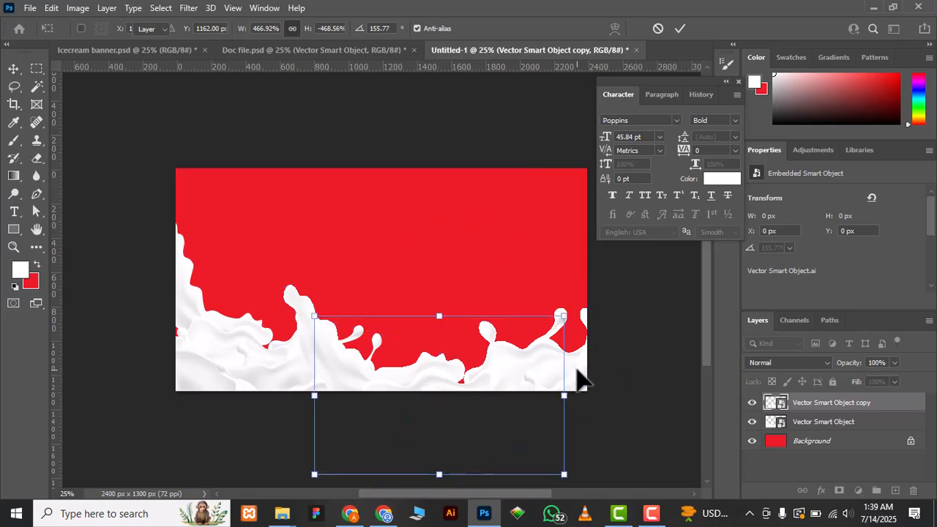
Step: Place the assorted ice cream scoops image from the Images folder over the banner's left splash, scaled to about 28%
click(261, 55)
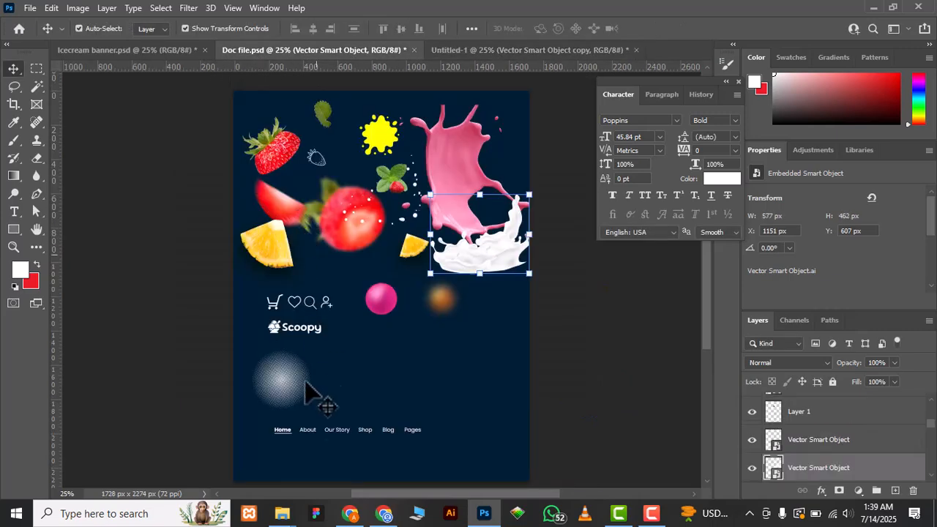
click(282, 513)
click(418, 486)
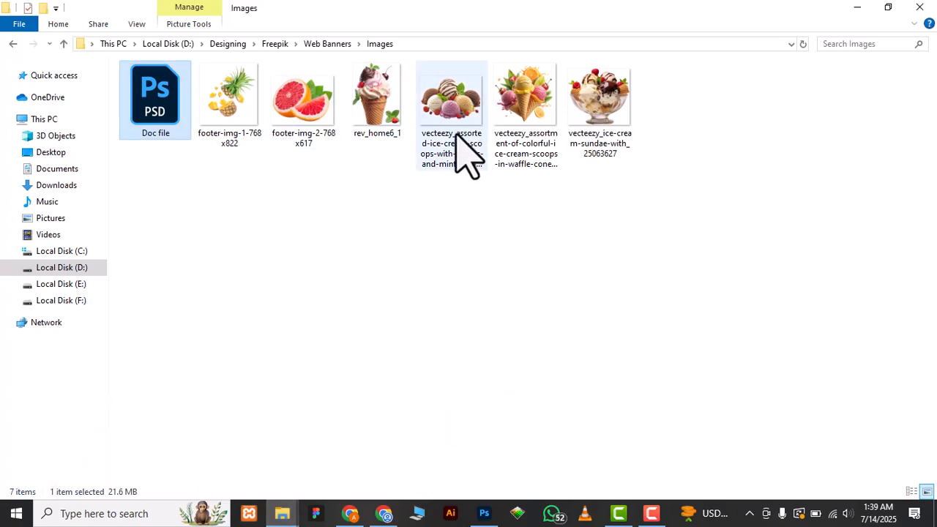
drag(465, 129, 267, 318)
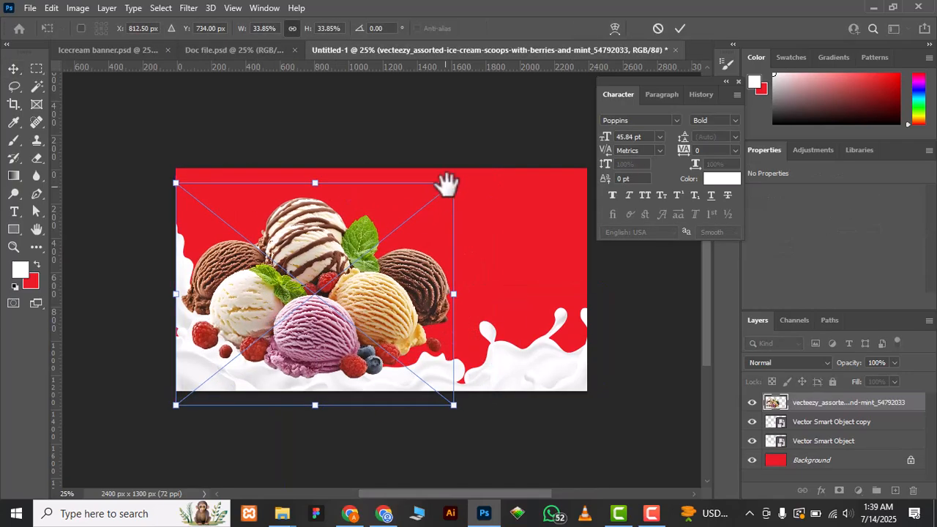
drag(452, 181, 429, 201)
drag(375, 282, 359, 287)
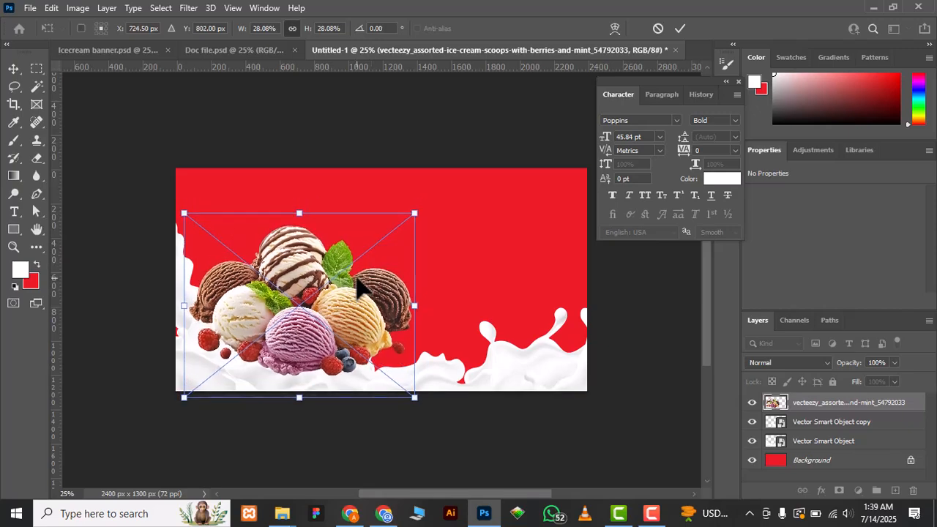
key(Return)
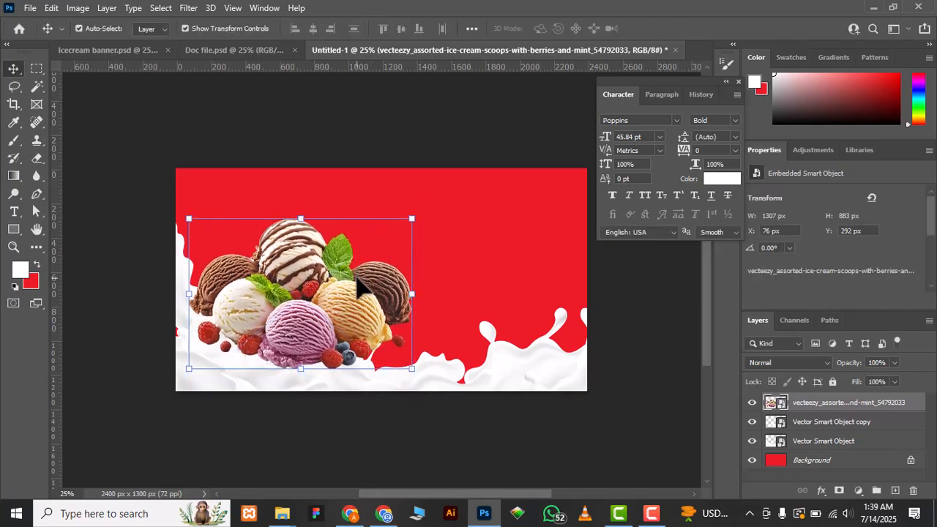
Step: Shift the left milk splash and the ice cream scoops slightly downward
click(445, 379)
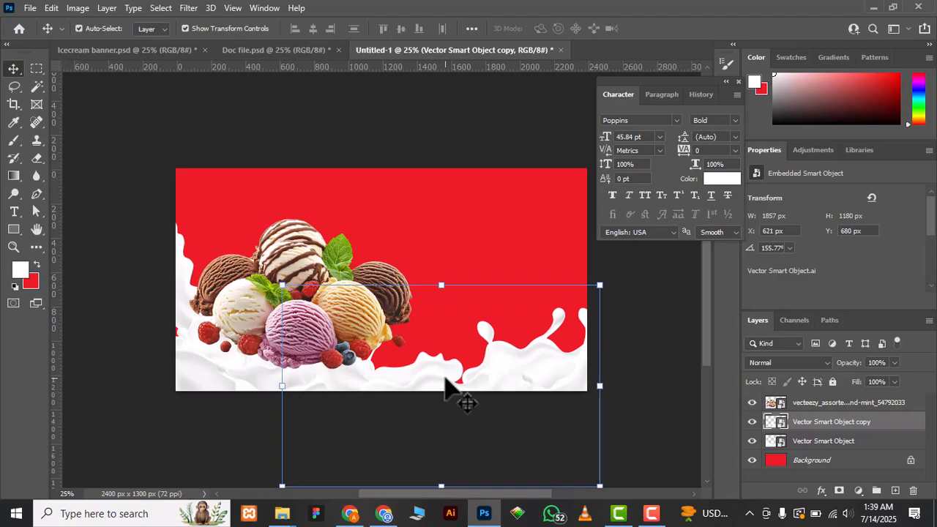
drag(195, 375, 192, 380)
drag(313, 265, 314, 269)
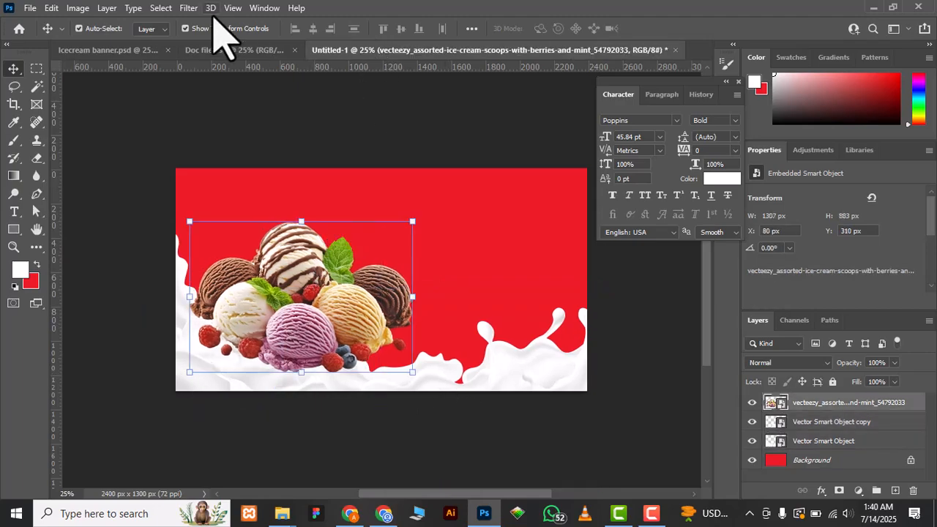
Step: Copy the white droplets from Doc file.psd into the banner above the ice cream scoops
click(220, 51)
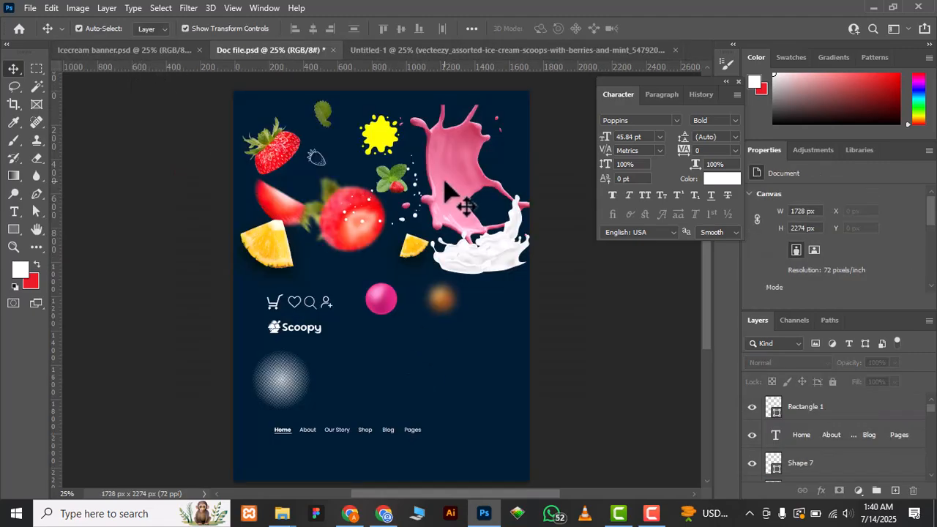
drag(419, 216, 344, 197)
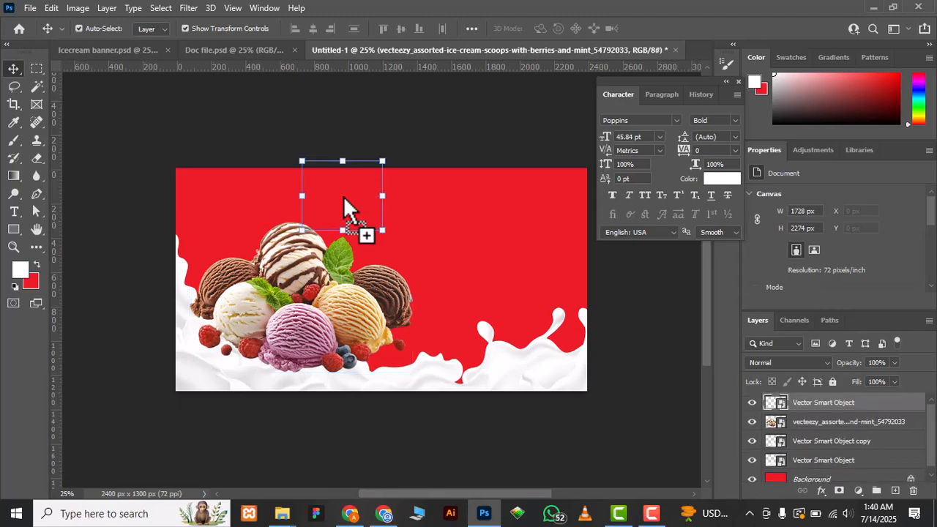
Step: Scale the ice cream scoops down slightly and move them lower onto the milk splash
click(349, 297)
drag(413, 222, 401, 220)
mouse_move(338, 262)
mouse_down()
mouse_move(316, 274)
mouse_move(325, 276)
mouse_up()
key(Return)
Step: Rotate the white droplets to about 144.6° and enlarge them to about 597 × 789 px over the scoops' upper left
click(380, 219)
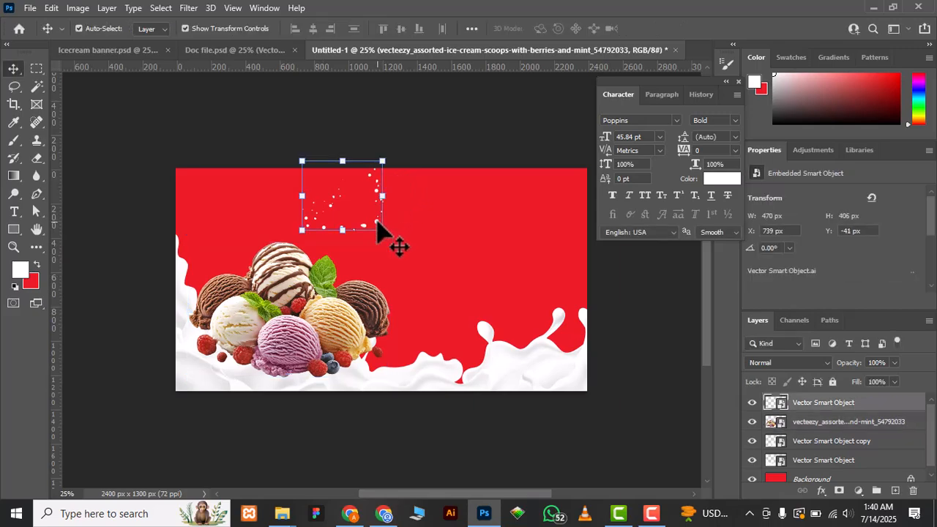
drag(388, 151, 324, 272)
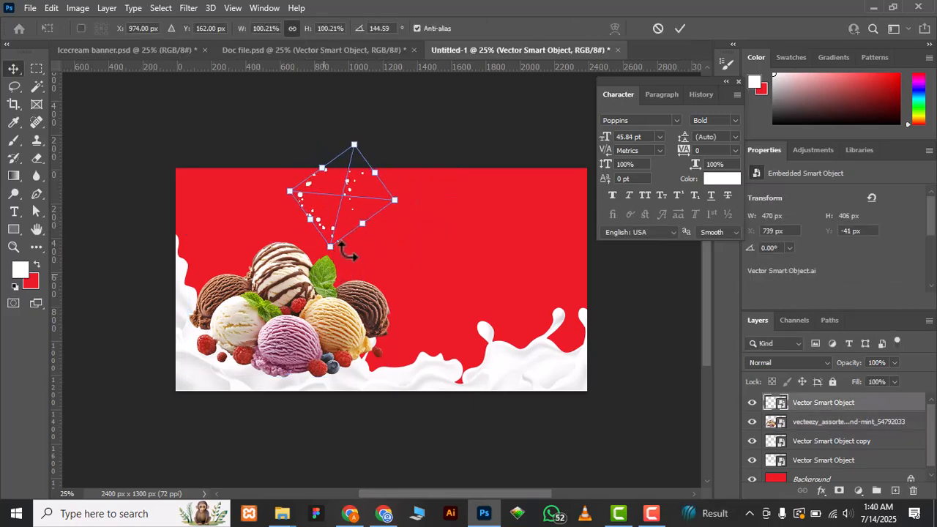
drag(394, 200, 302, 259)
key(Return)
Step: Send the droplets two layers back, behind the ice cream scoops, and shift them downward
key(ctrl+bracketleft)
key(ctrl+bracketleft)
key(shift+Down)
key(shift+Down)
key(shift+Down)
key(shift+Down)
key(shift+Down)
key(shift+Down)
key(shift+Down)
key(shift+Down)
key(shift+Down)
key(shift+Down)
key(shift+Down)
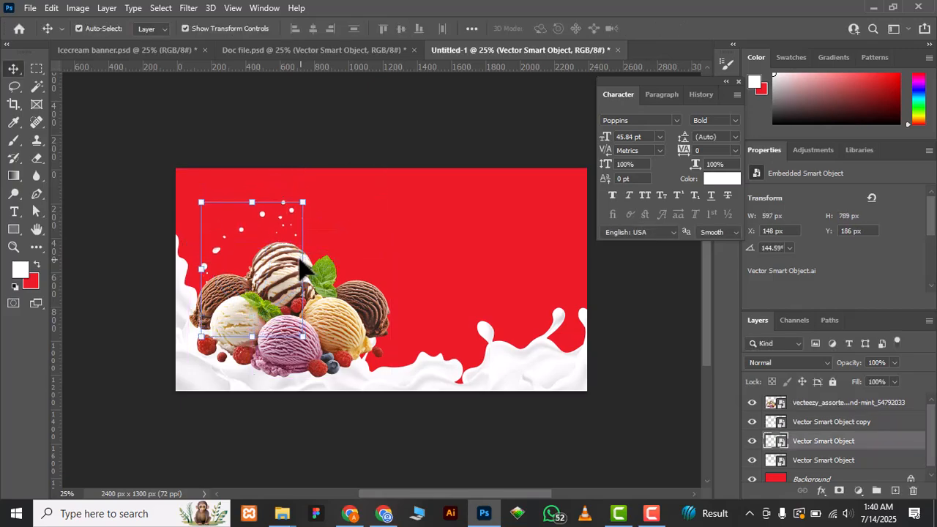
Step: Duplicate the white droplets to the right side of the ice cream scoops and rotate the copy
drag(263, 234, 366, 276)
drag(416, 233, 368, 289)
key(Return)
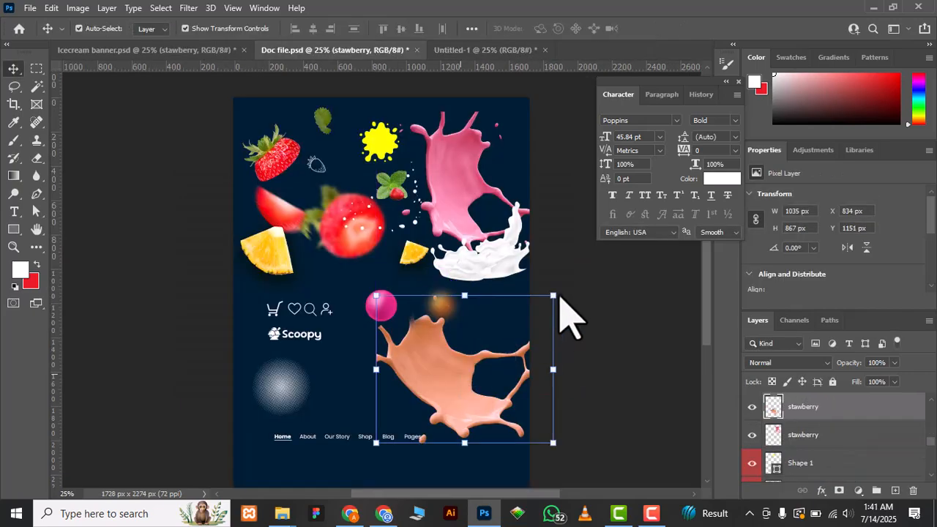
Step: Copy the peach splash from Doc file.psd into the banner and enlarge it to about 1331 × 1114 px behind the ice cream scoops
drag(555, 295, 536, 311)
drag(457, 366, 287, 273)
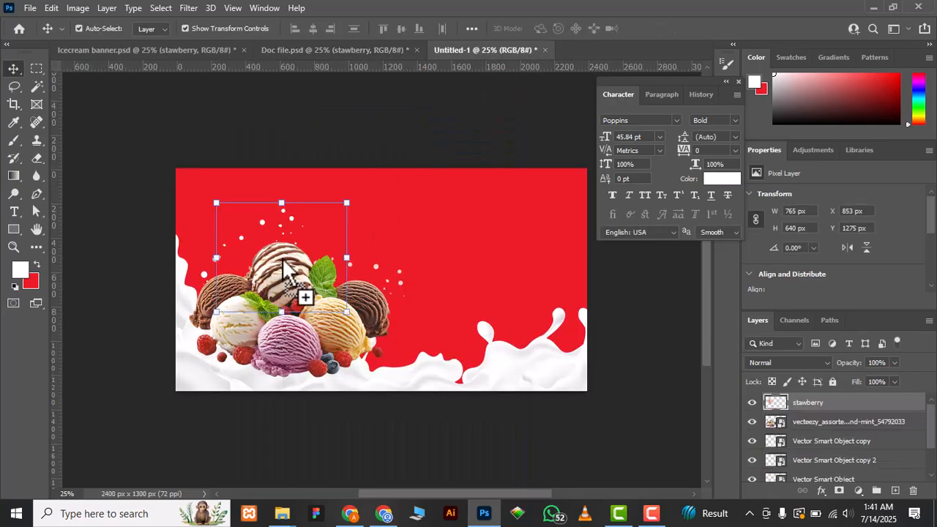
drag(347, 312, 394, 325)
drag(318, 307, 292, 359)
key(Return)
key(ctrl+bracketleft)
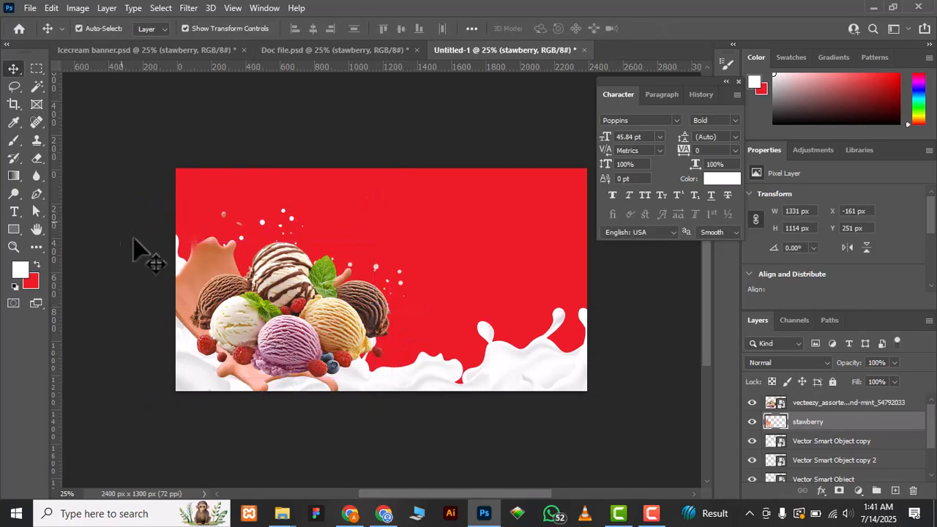
Step: Move the peach splash right and down behind the scoops, and shift the scoops and splash together slightly left and up
drag(202, 257, 256, 276)
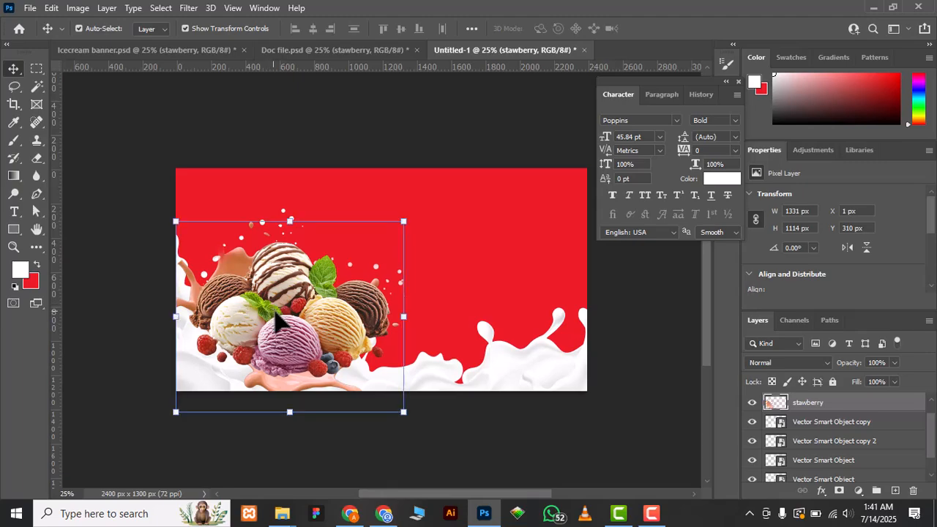
key(shift+Left)
key(shift+Up)
key(shift+Up)
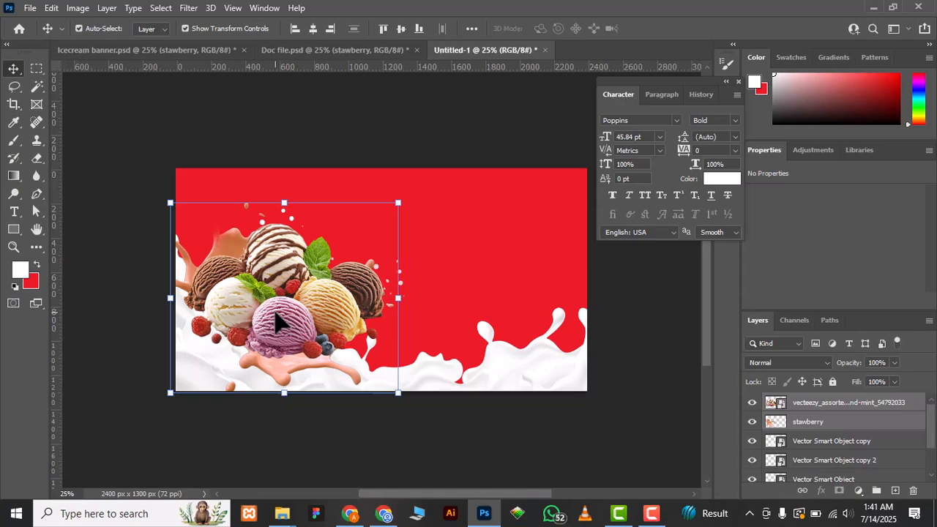
Step: Copy the large pineapple slice from Doc file.psd to the banner's top edge, partly beyond the canvas
click(280, 130)
click(334, 50)
drag(276, 247, 294, 164)
Step: Scale the ice cream scoops and the peach splash down slightly together
click(289, 282)
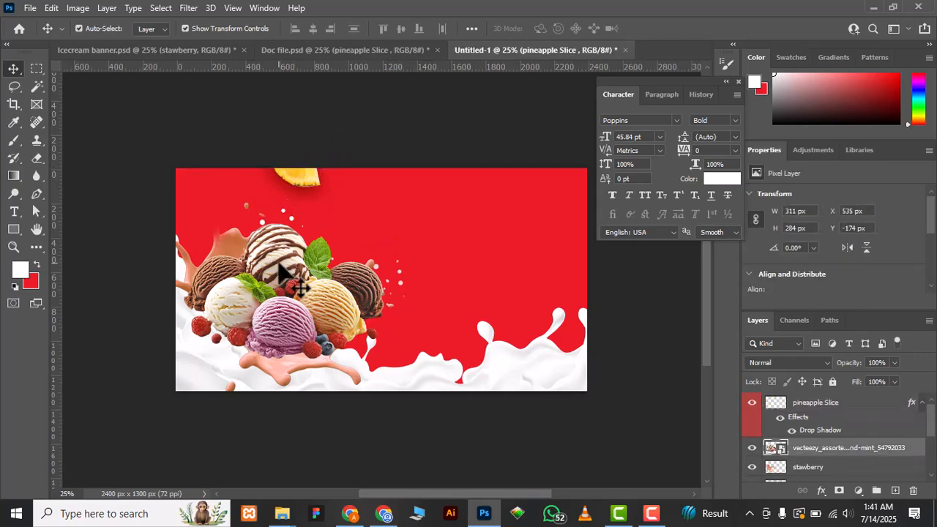
shift+click(296, 373)
drag(395, 202, 389, 212)
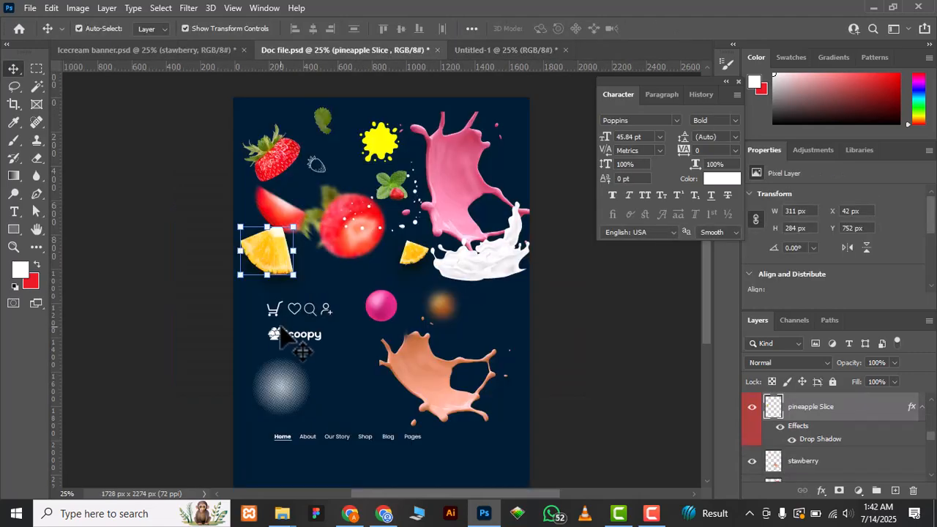
Step: Copy the Scoopy logo from Doc file.psd to the banner's upper left corner
drag(282, 335, 219, 186)
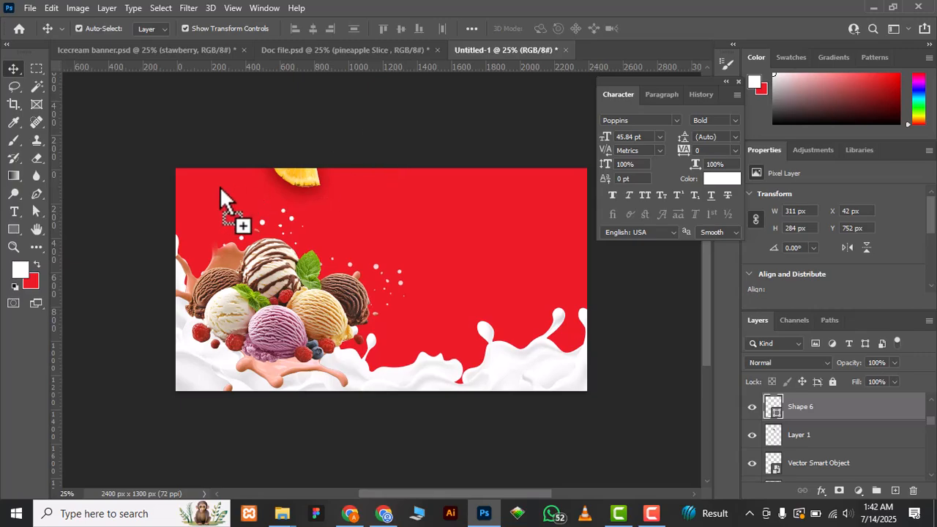
drag(273, 238, 272, 238)
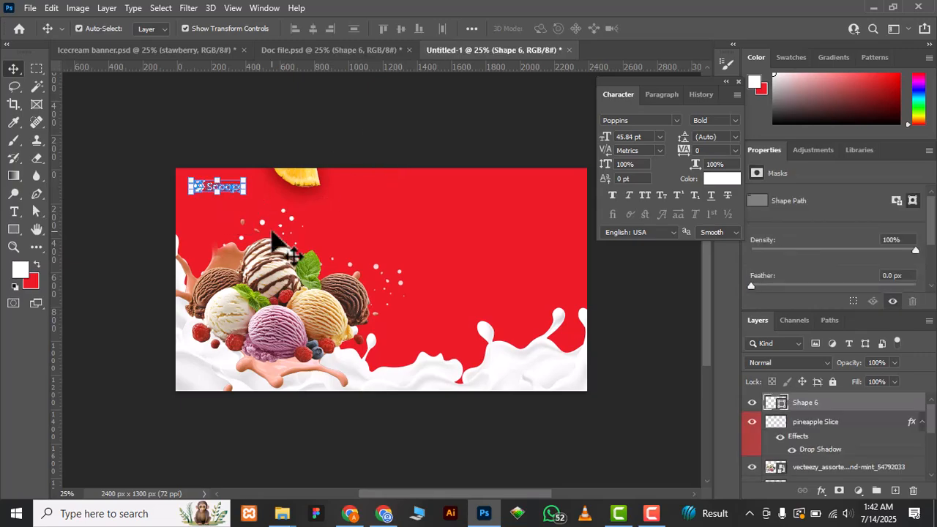
Step: Copy the navigation menu text and its Home underline from Doc file.psd into the banner's header, level with the logo
click(322, 50)
click(308, 402)
shift+click(400, 396)
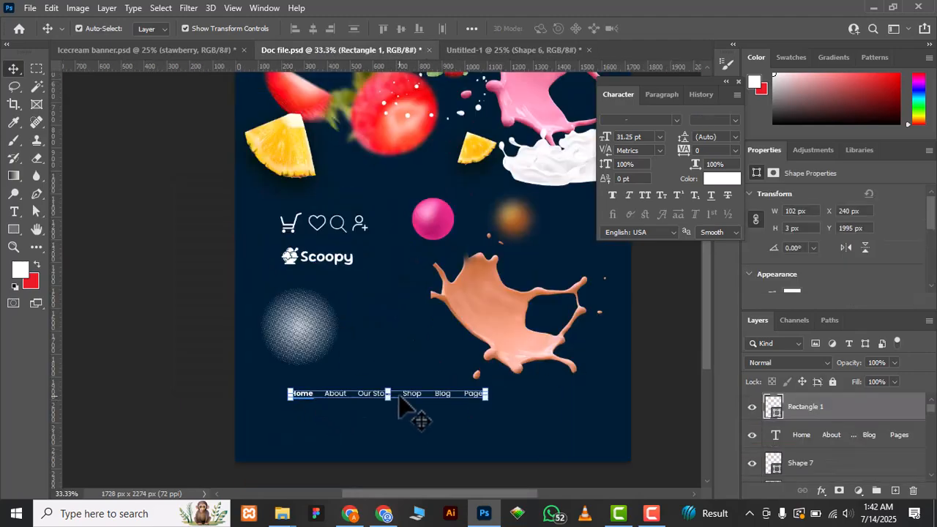
drag(414, 395, 450, 199)
key(shift+Up)
key(shift+Up)
key(shift+Up)
key(shift+Up)
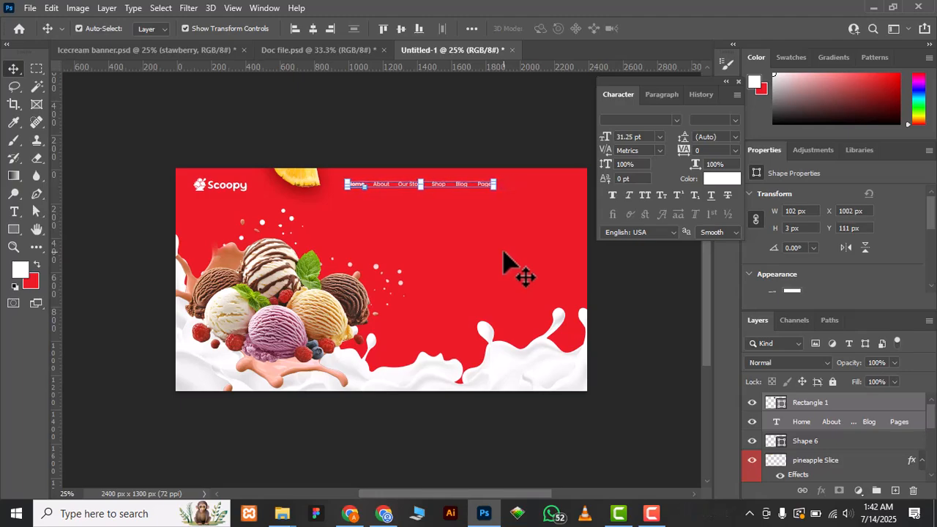
Step: Copy the cart, heart, search and user icons from Doc file.psd to the right end of the banner's header
click(202, 189)
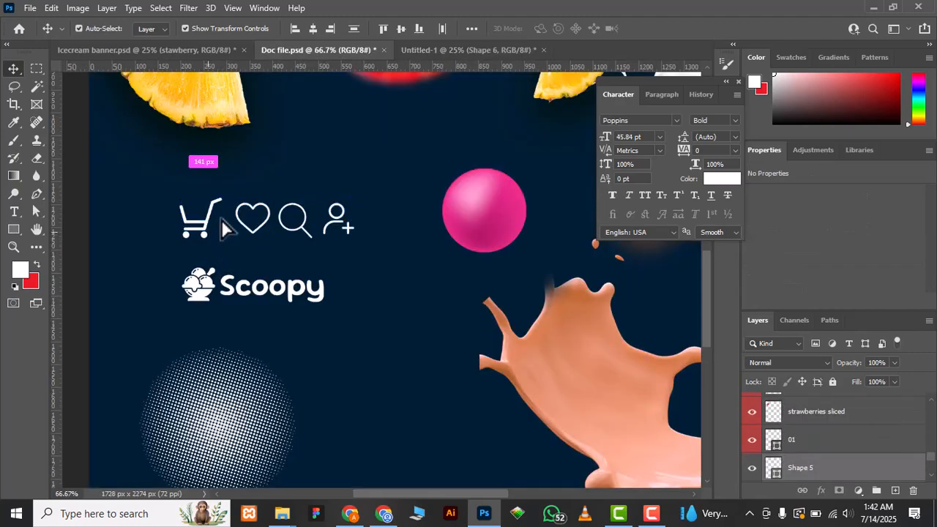
drag(224, 216, 267, 339)
key(ctrl+plus)
key(ctrl+plus)
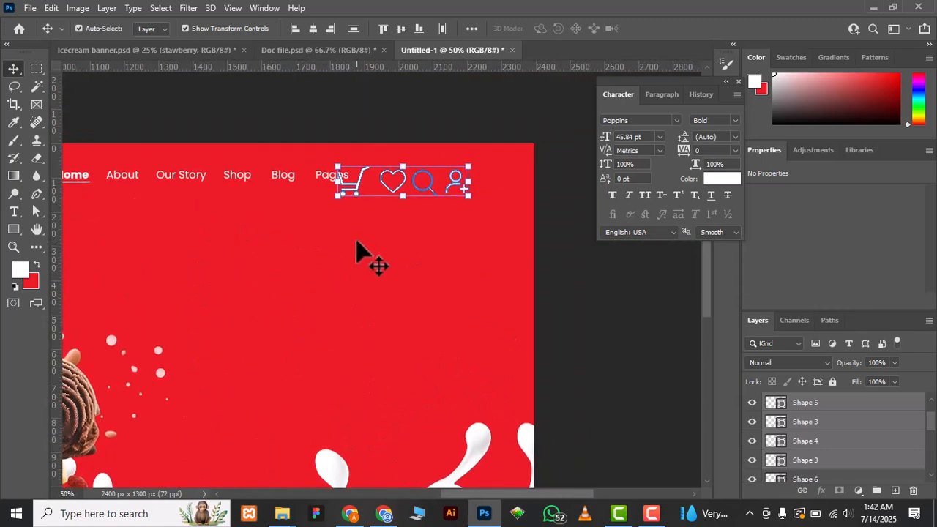
Step: Scale the four header icons to about 56% and position them level with the navigation menu, just after Pages
key(ctrl+t)
drag(339, 196, 379, 192)
key(Up)
key(Up)
key(Up)
key(Up)
key(Up)
key(Up)
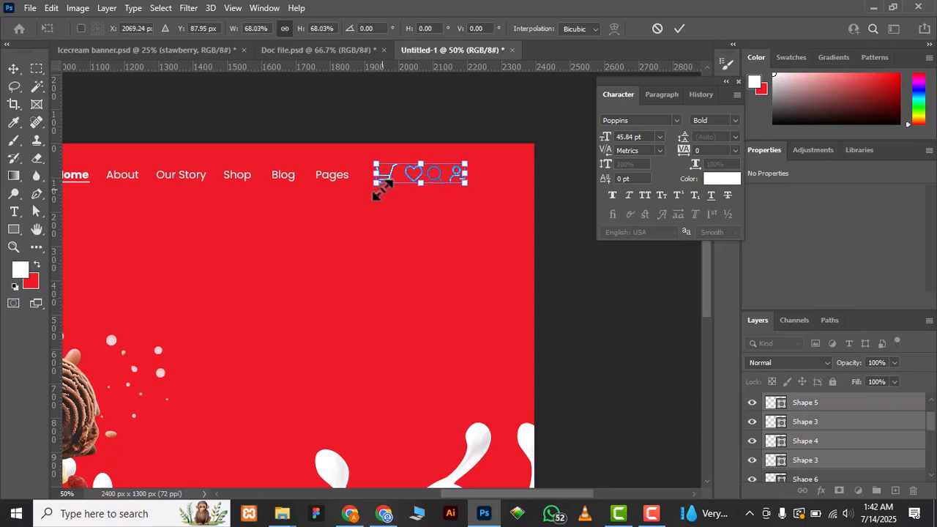
drag(469, 189, 455, 180)
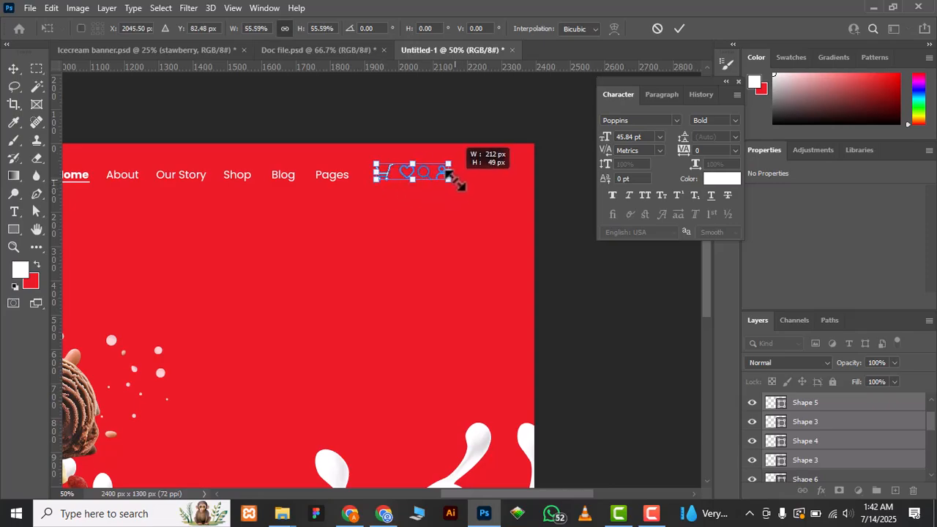
key(Return)
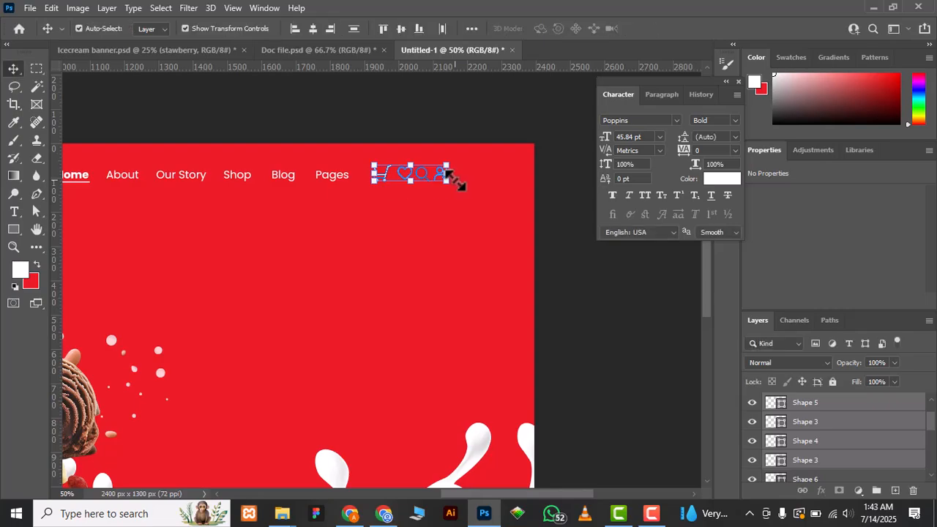
Step: Shift the heart, search and user icons slightly right so the four header icons are evenly spaced
key(ctrl+plus)
ctrl+click(822, 452)
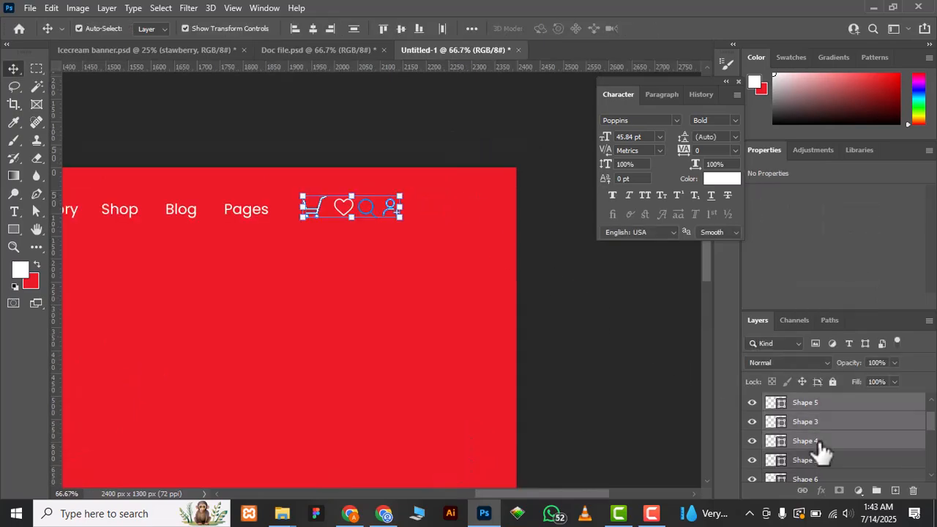
click(822, 461)
key(ctrl+bracketright)
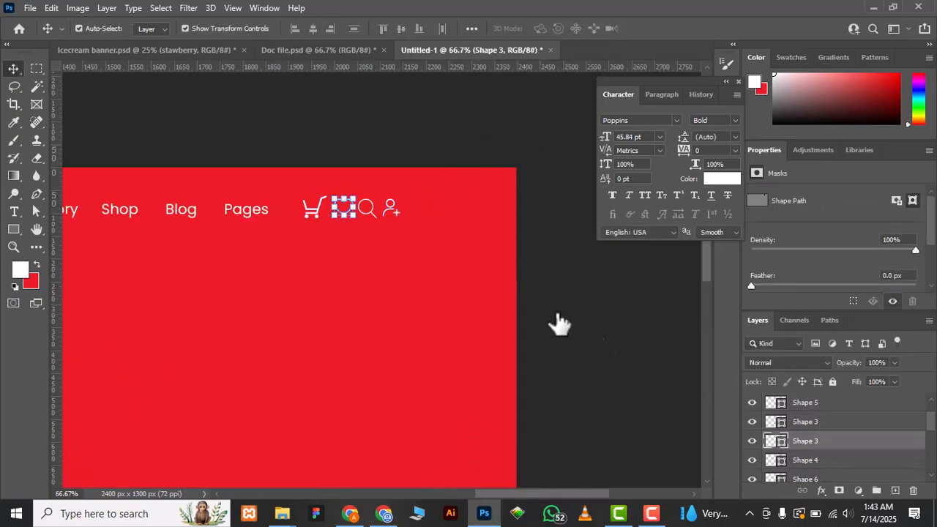
click(394, 213)
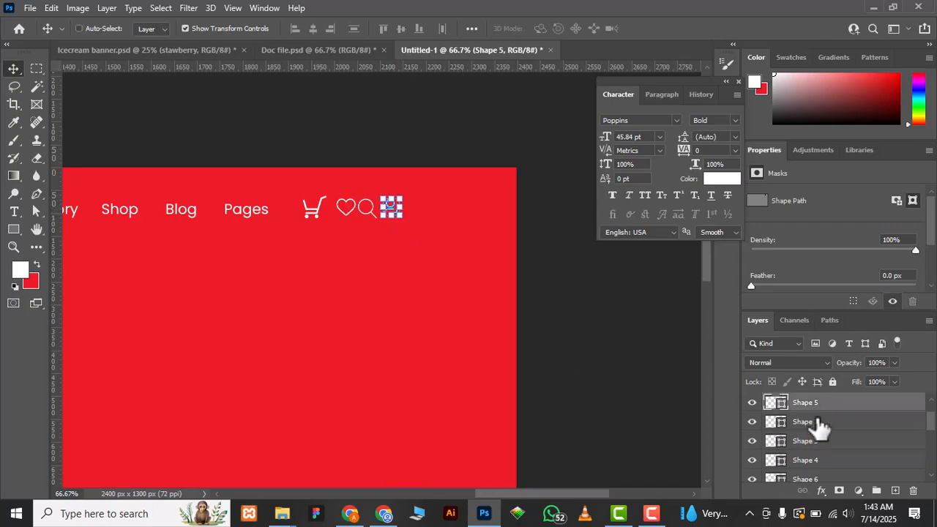
ctrl+click(820, 423)
ctrl+click(820, 423)
ctrl+click(821, 461)
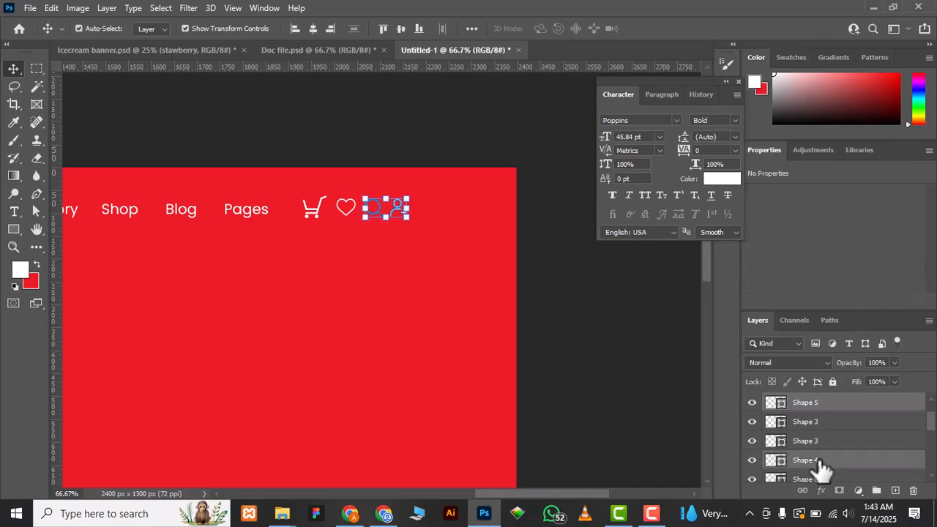
click(436, 135)
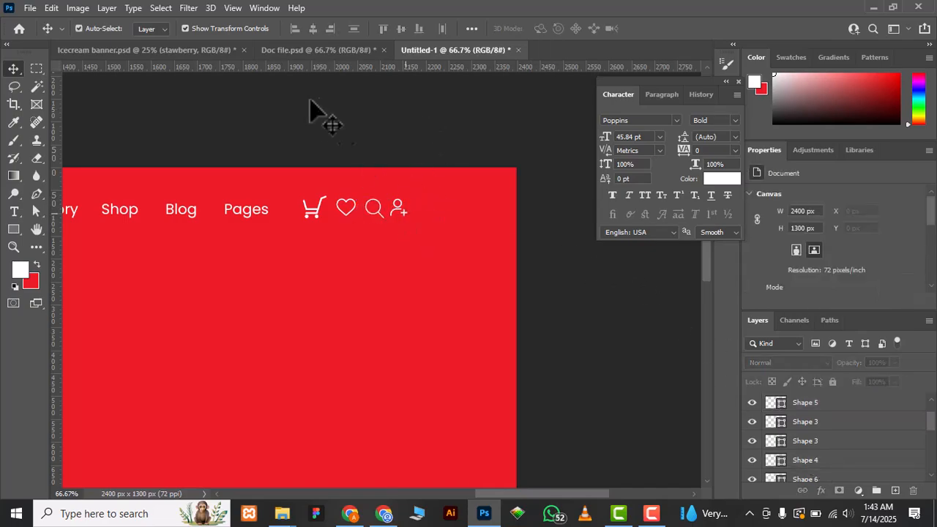
key(ctrl+minus)
key(ctrl+minus)
key(ctrl+minus)
Step: Copy the peach splash from Doc file.psd to the banner's upper right corner and rotate it about -149°
click(271, 53)
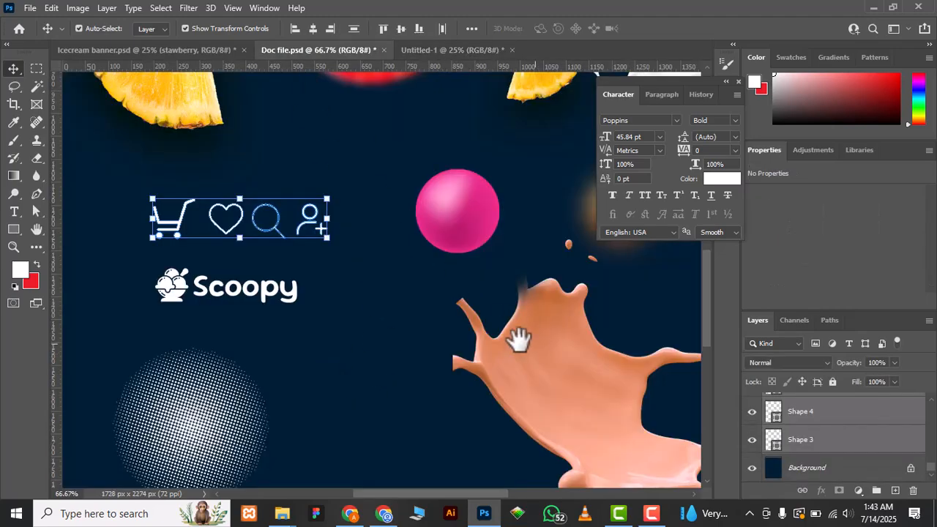
drag(519, 338, 388, 213)
drag(418, 273, 430, 303)
drag(496, 226, 345, 325)
drag(456, 310, 489, 258)
drag(579, 341, 544, 364)
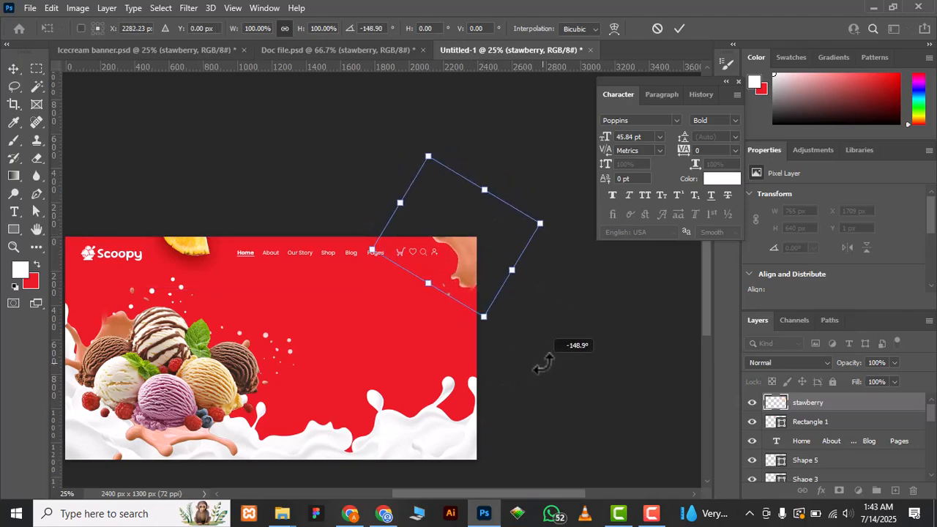
key(Return)
scroll(544, 364, up, 1)
click(543, 363)
key(ctrl+plus)
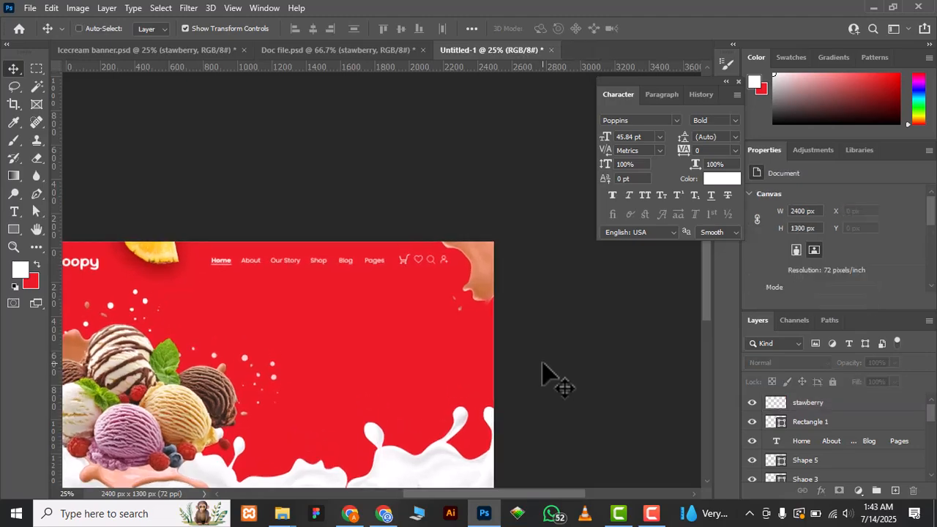
Step: Copy the blurred sliced strawberry from Doc file.psd to the middle of the banner, beside the ice cream scoops
drag(499, 364, 522, 274)
key(ctrl+shift+Tab)
drag(349, 205, 449, 76)
drag(408, 282, 396, 281)
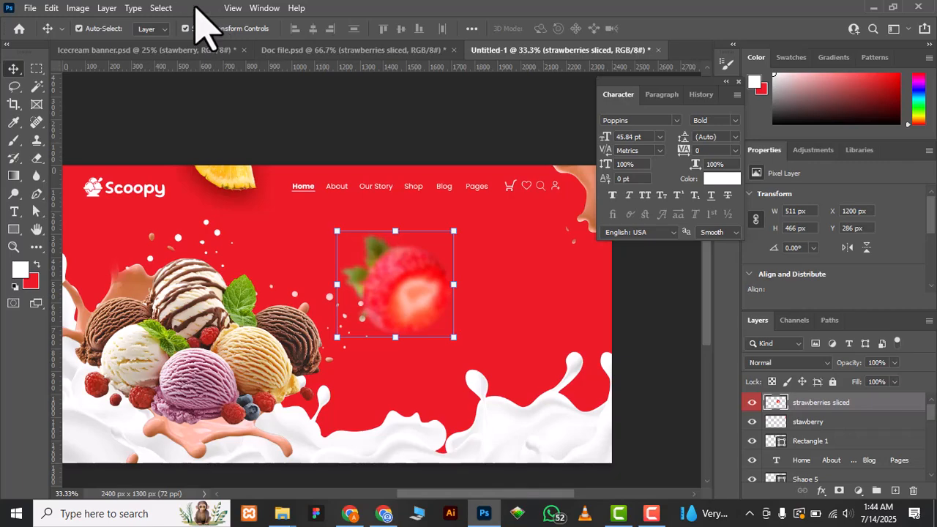
Step: Apply a Gaussian Blur with a radius of 40.1 pixels to the sliced strawberry
click(189, 8)
mouse_move(241, 184)
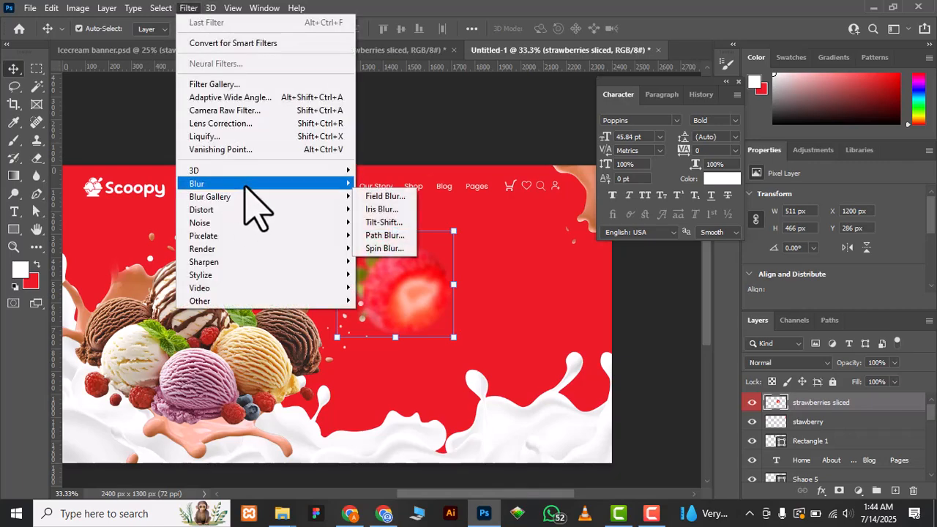
click(402, 235)
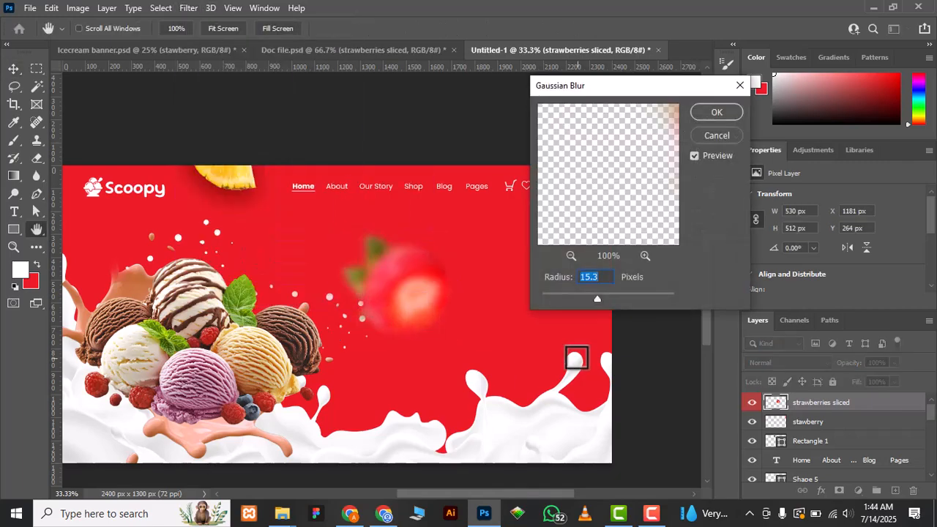
drag(599, 301, 609, 299)
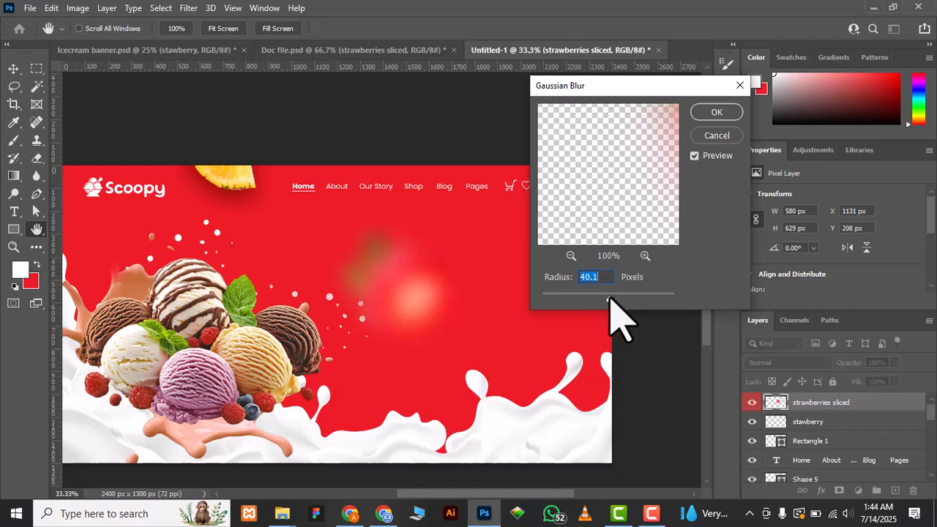
click(717, 112)
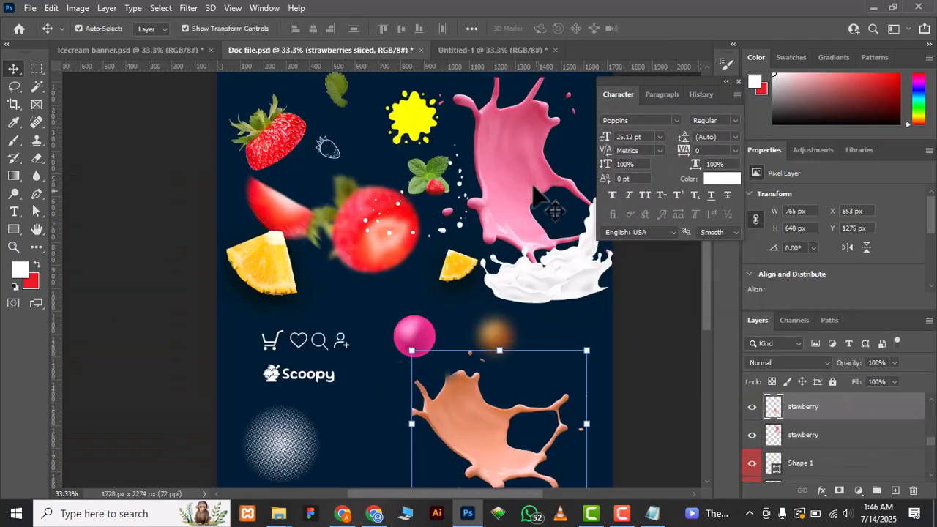
Step: Copy the pink splash from Doc file.psd into the banner, rotated about 59°, at 10% opacity and enlarged to about 1943 × 2410 px
drag(505, 110, 410, 236)
drag(429, 121, 494, 262)
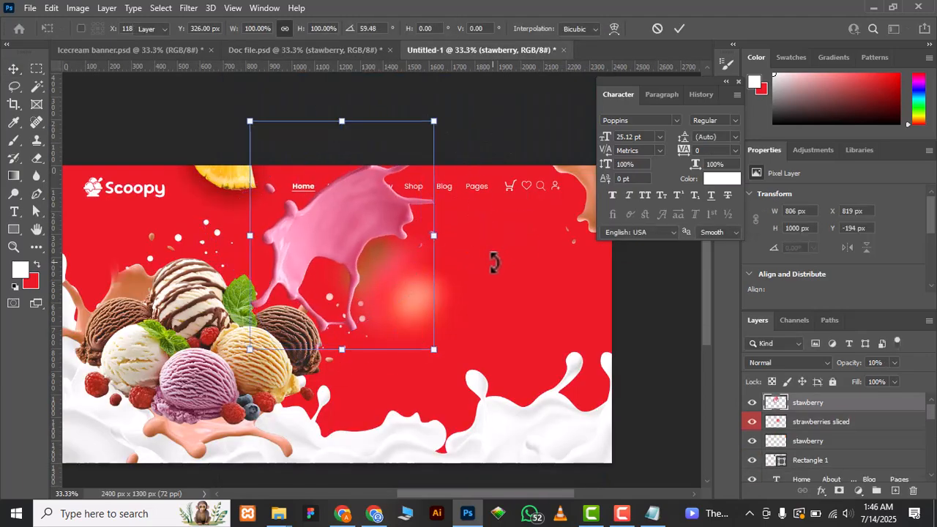
key(Return)
key(1)
drag(432, 347, 241, 143)
key(Return)
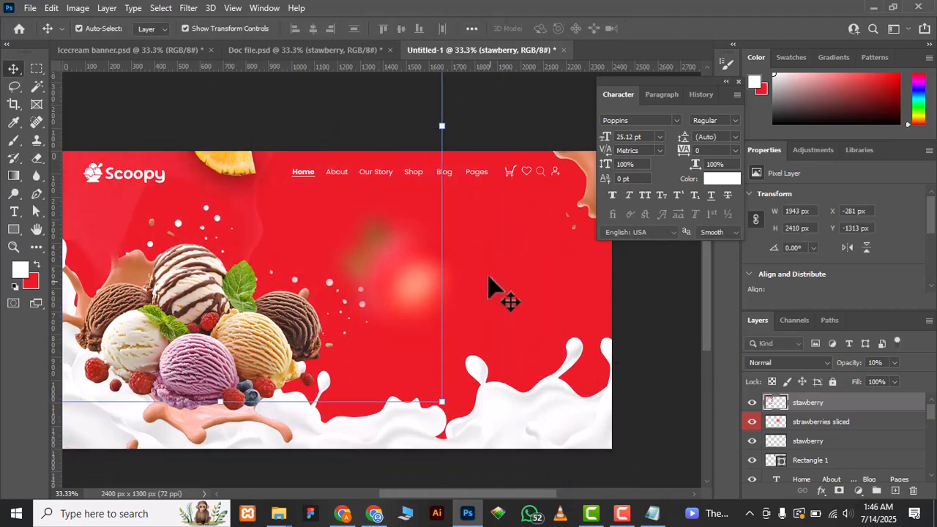
Step: Rotate the faint pink splash about 55° across the banner's upper left area and move its layer below Rectangle 1
drag(454, 190, 322, 399)
drag(342, 233, 353, 240)
key(Return)
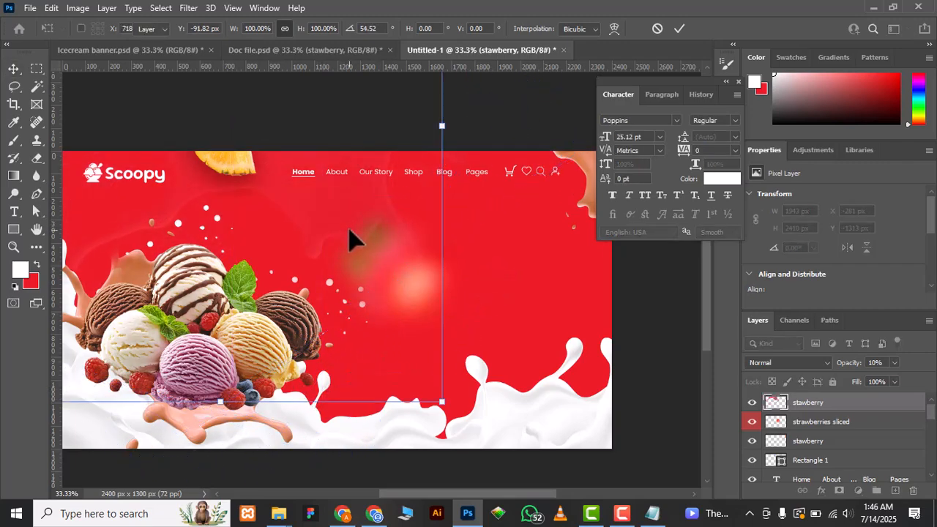
key(ctrl+bracketleft)
key(ctrl+bracketleft)
key(ctrl+bracketleft)
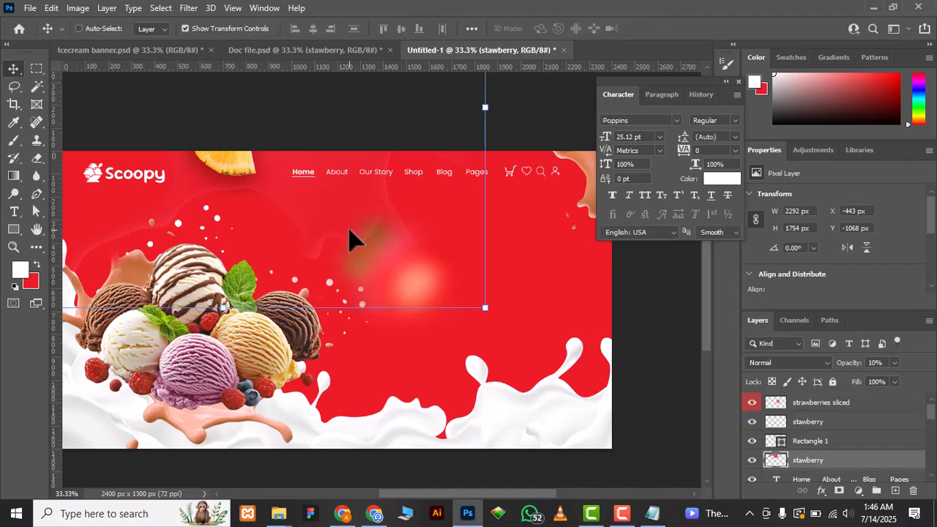
Step: Erase the lower part of the faint splash around the scoops and blurred strawberry with a soft 500 px eraser
key(e)
key(bracketright)
key(bracketright)
key(bracketright)
key(bracketright)
key(bracketright)
key(bracketright)
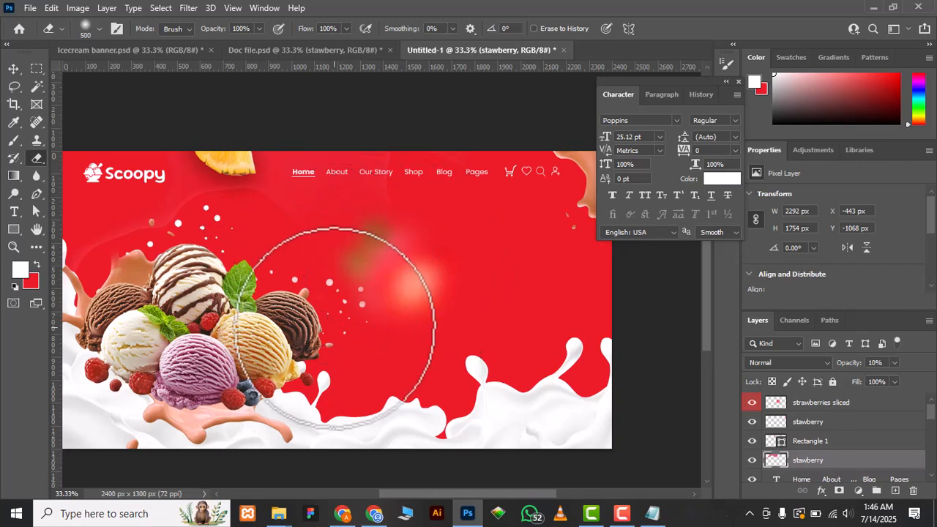
key(v)
click(408, 118)
mouse_move(272, 287)
mouse_down()
mouse_move(372, 252)
mouse_move(336, 258)
mouse_up()
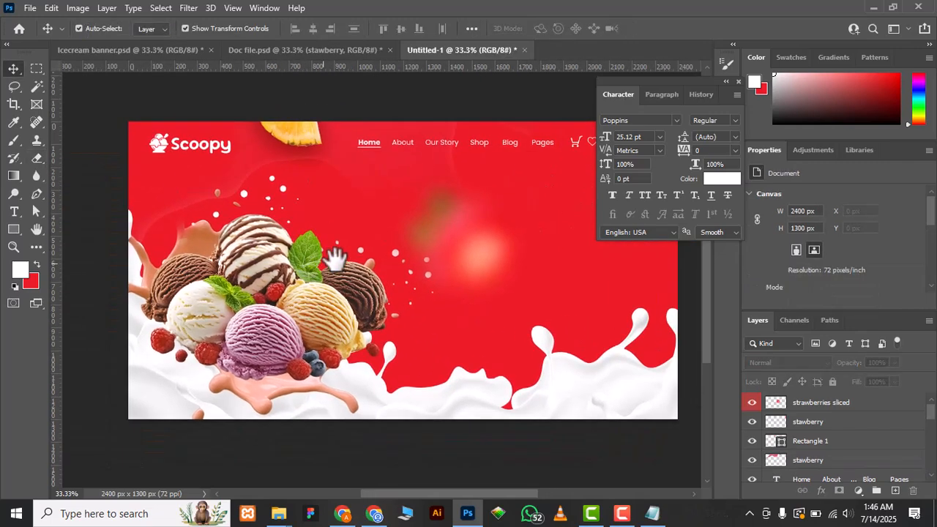
drag(383, 279, 363, 290)
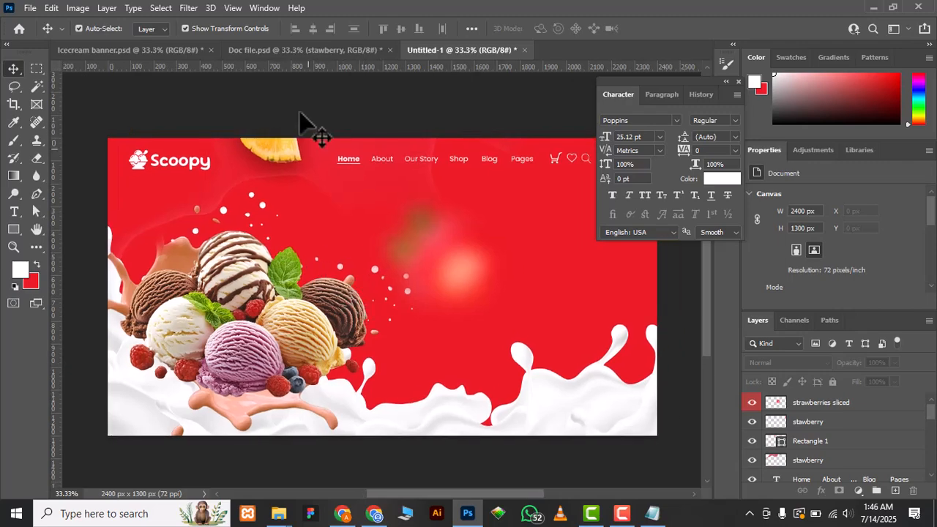
Step: Copy the whole strawberry from Doc file.psd above the left chocolate scoop, at about 61% and rotated about 24°, and the mint sprig onto the lower milk splash
click(272, 52)
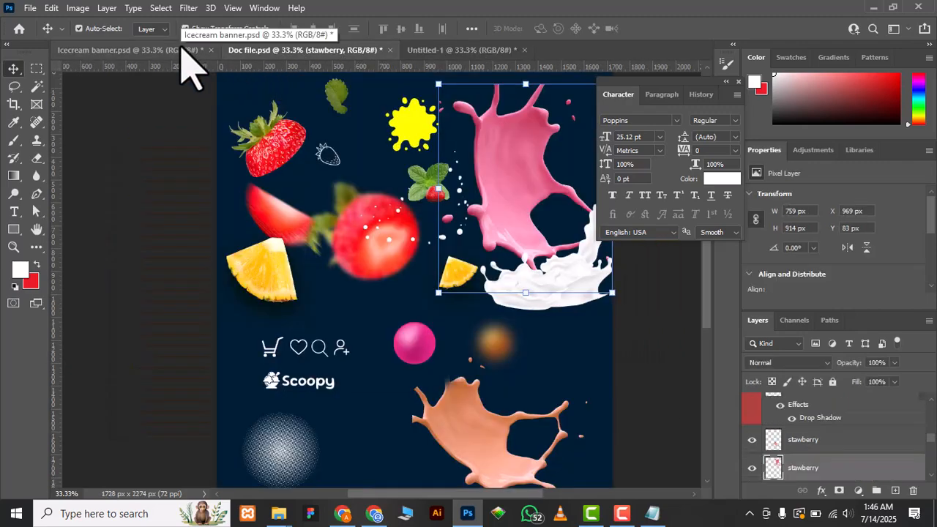
drag(258, 149, 169, 217)
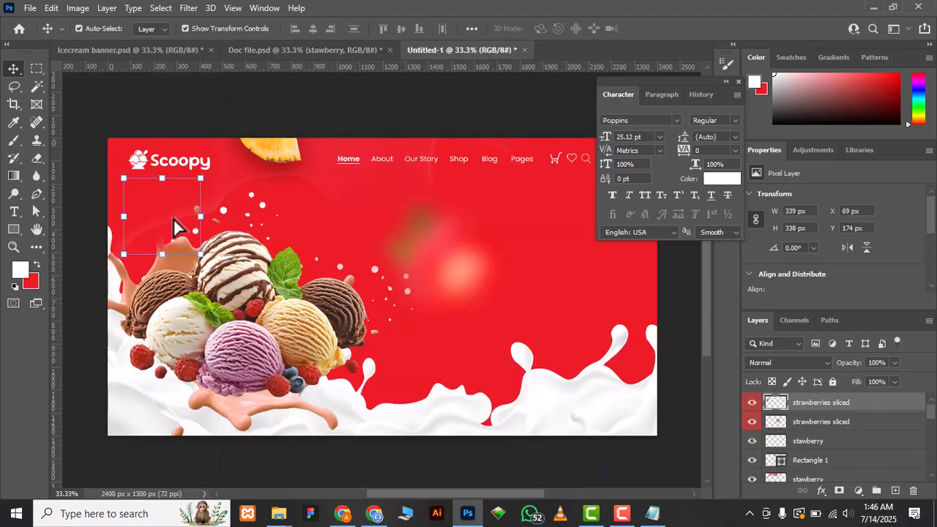
key(ctrl+t)
drag(200, 178, 207, 215)
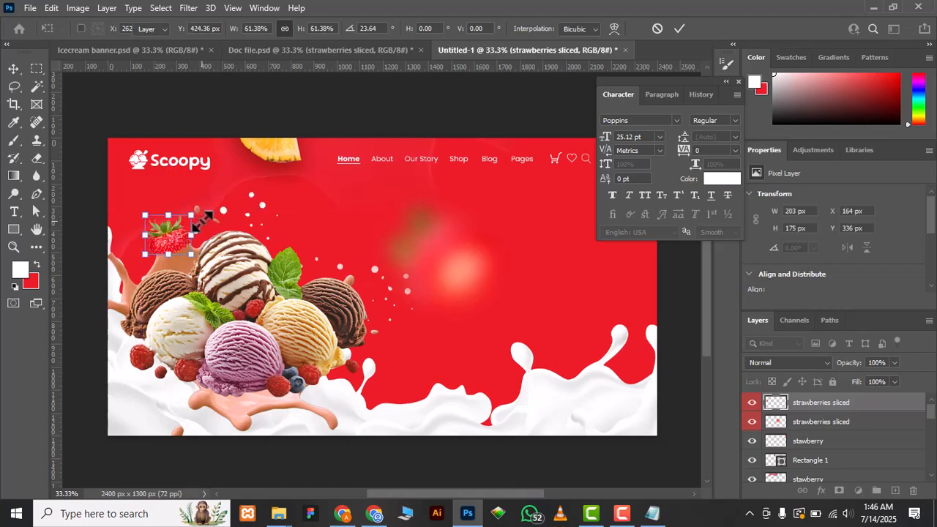
key(Return)
drag(395, 139, 480, 405)
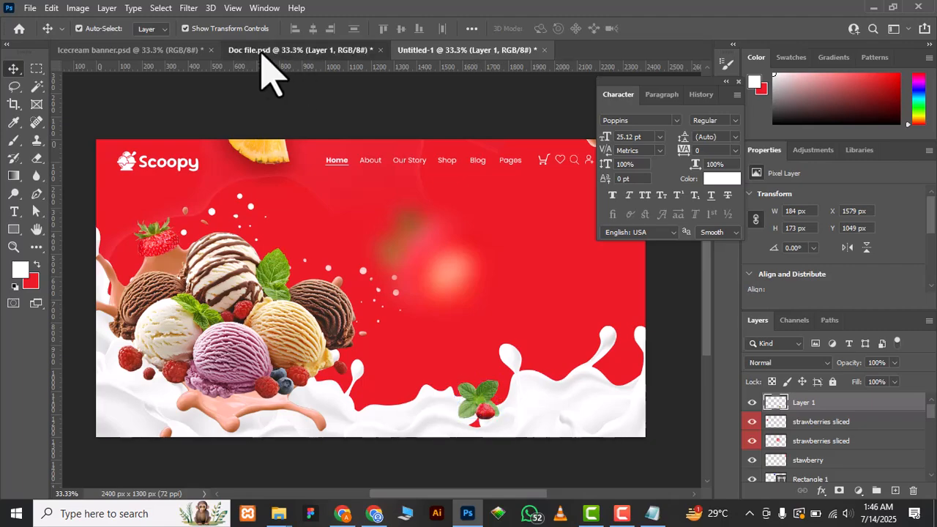
Step: Copy the pink ball from Doc file.psd onto the milk splash right of the mint sprig and rasterize its layer
click(265, 51)
click(469, 46)
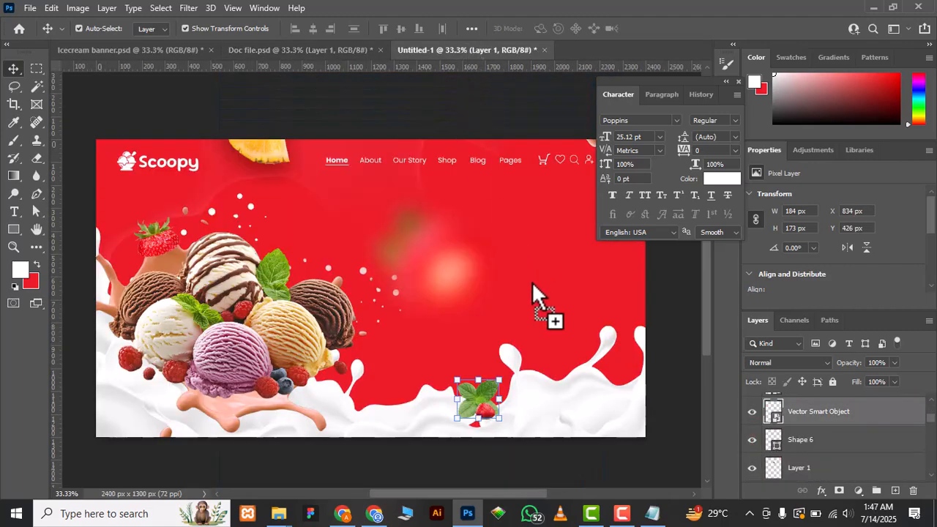
drag(557, 377, 558, 376)
right_click(873, 405)
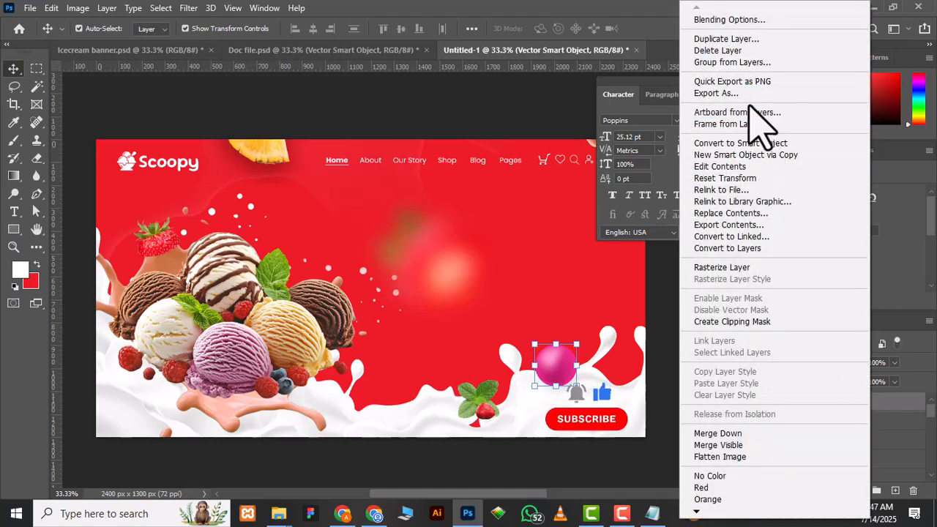
click(741, 268)
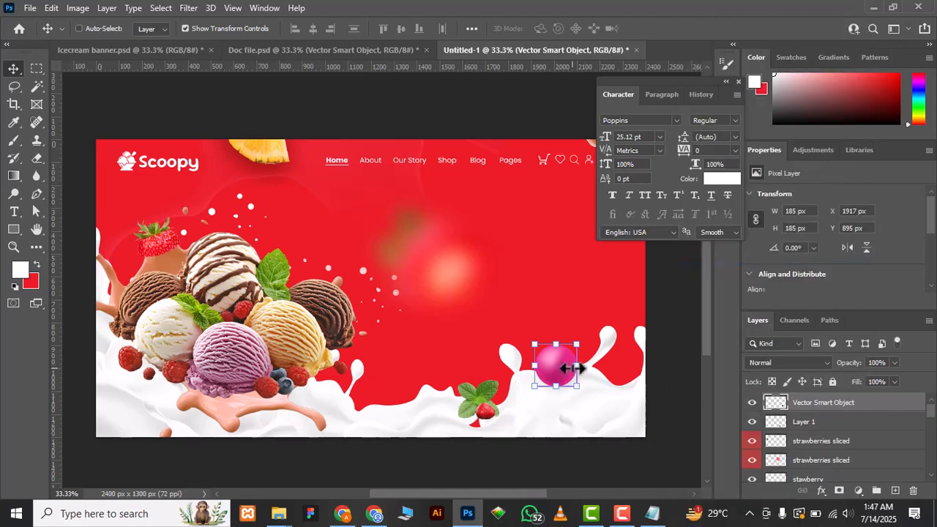
Step: Recolor the pink ball red by setting its Hue to +34 with Hue/Saturation
key(ctrl+u)
drag(618, 183, 205, 180)
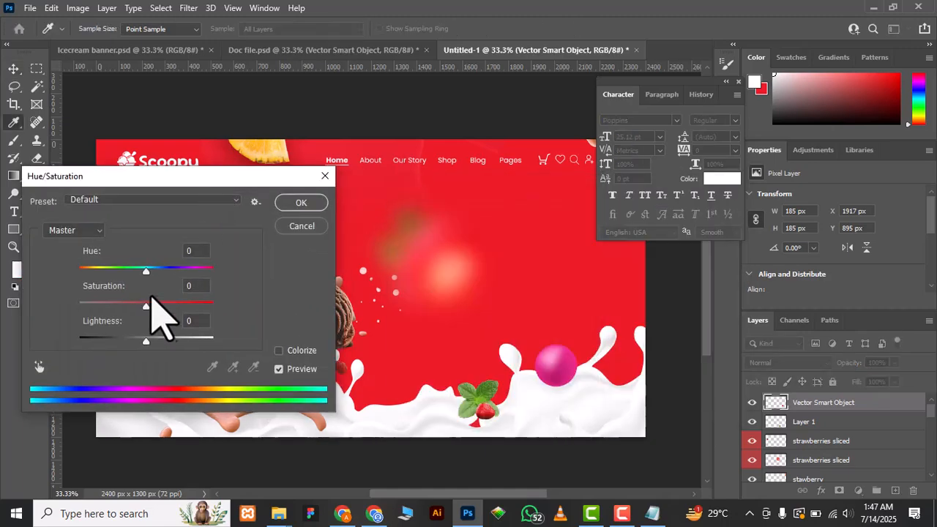
drag(145, 271, 173, 271)
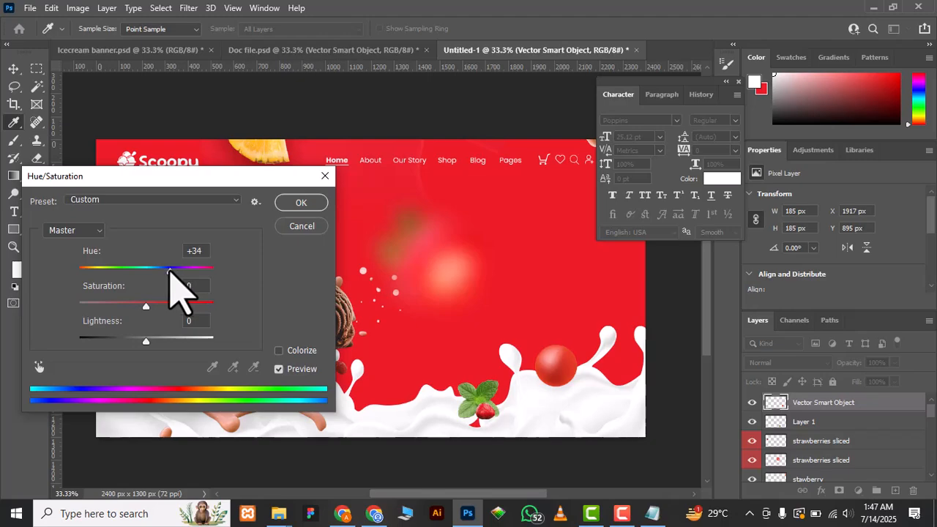
click(300, 203)
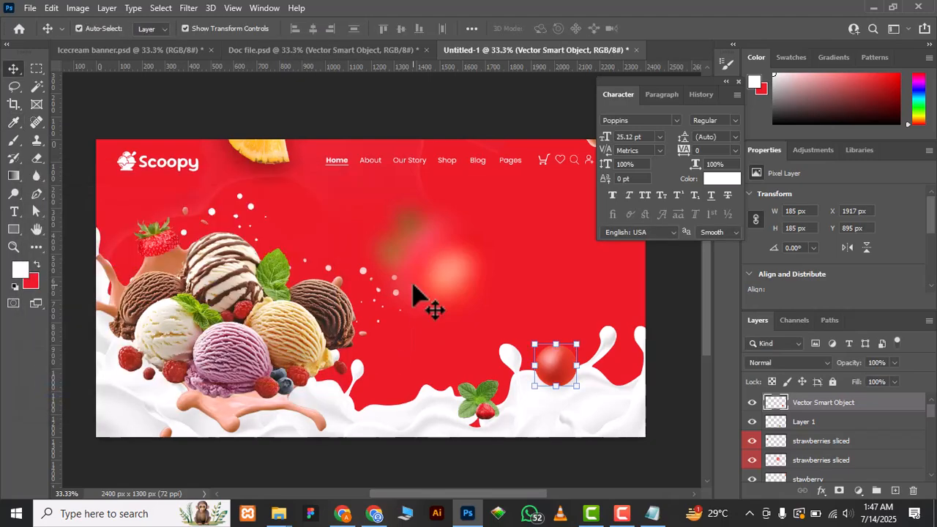
Step: Duplicate the red ball to the banner's lower left milk splash and scale the copy to about 51%
drag(557, 379, 154, 414)
key(ctrl+t)
mouse_move(173, 381)
mouse_down()
mouse_move(176, 366)
mouse_move(163, 387)
mouse_up()
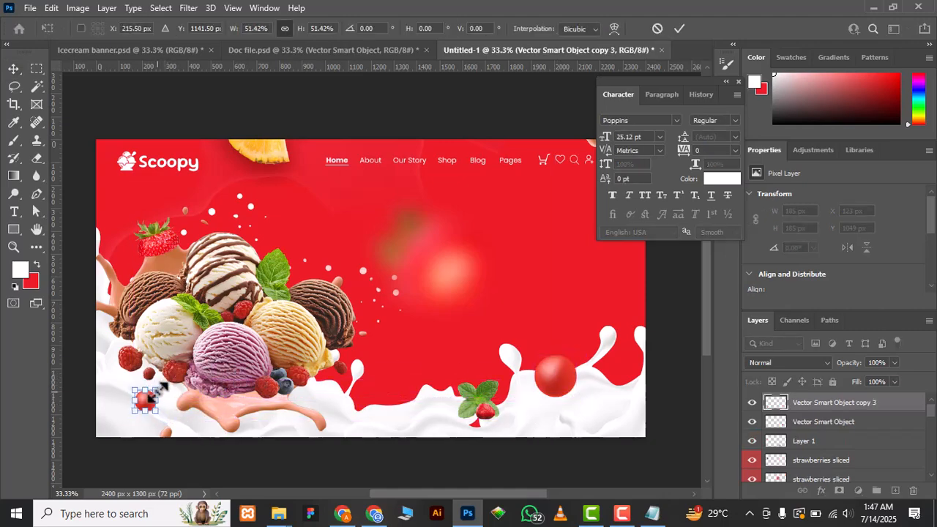
key(Return)
Step: Copy the blurred sliced strawberry from Doc file.psd to the banner's bottom edge beside the peach splash, scaled to about 421 × 384 px
key(ctrl+shift+Tab)
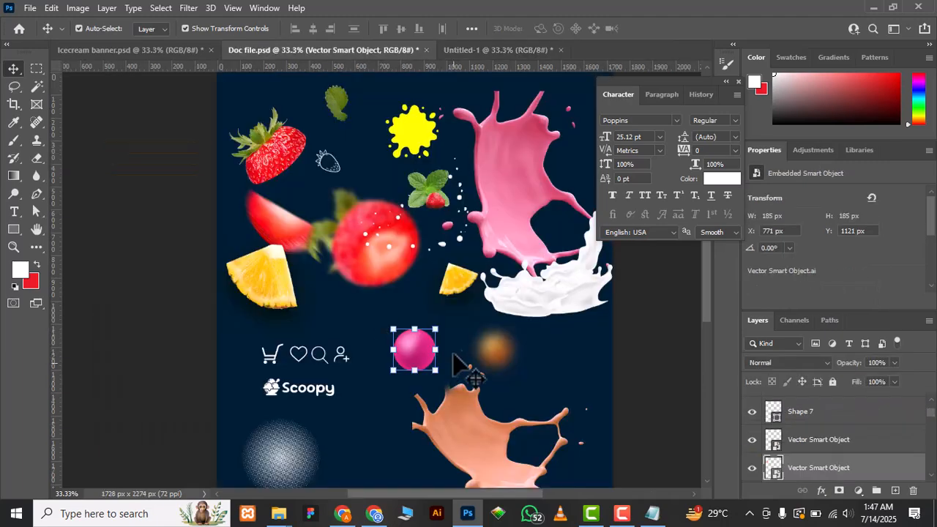
scroll(452, 363, down, 1)
drag(371, 229, 337, 431)
click(469, 50)
drag(398, 381, 388, 392)
drag(352, 420, 342, 406)
key(Return)
key(shift+Right)
key(shift+Right)
key(shift+Right)
key(shift+Right)
key(shift+Right)
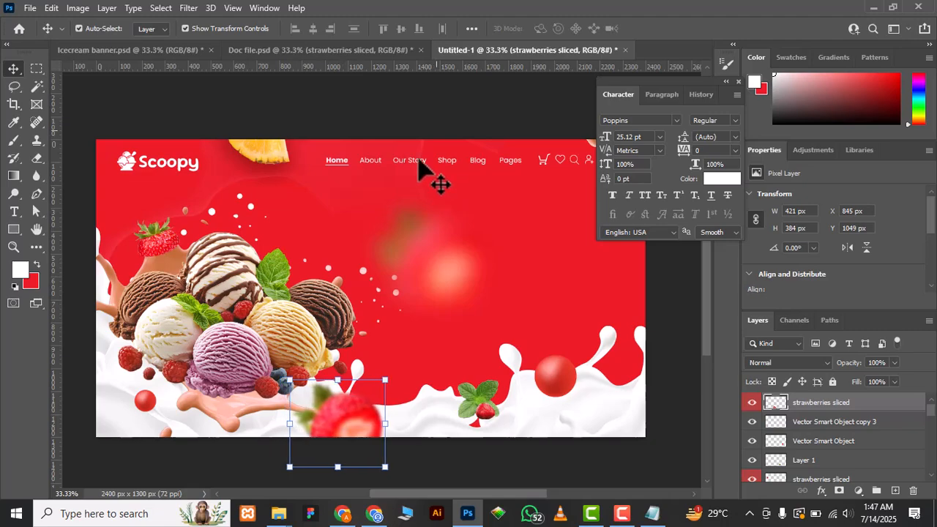
Step: Select the milk splashes along the banner's bottom edge and nudge them up 20 px
click(320, 49)
click(462, 51)
scroll(418, 329, down, 2)
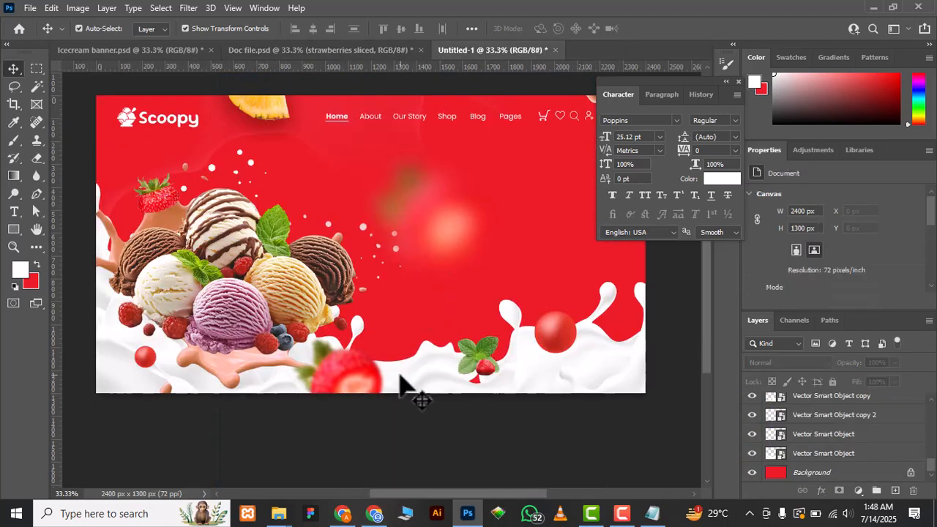
click(401, 380)
shift+click(114, 376)
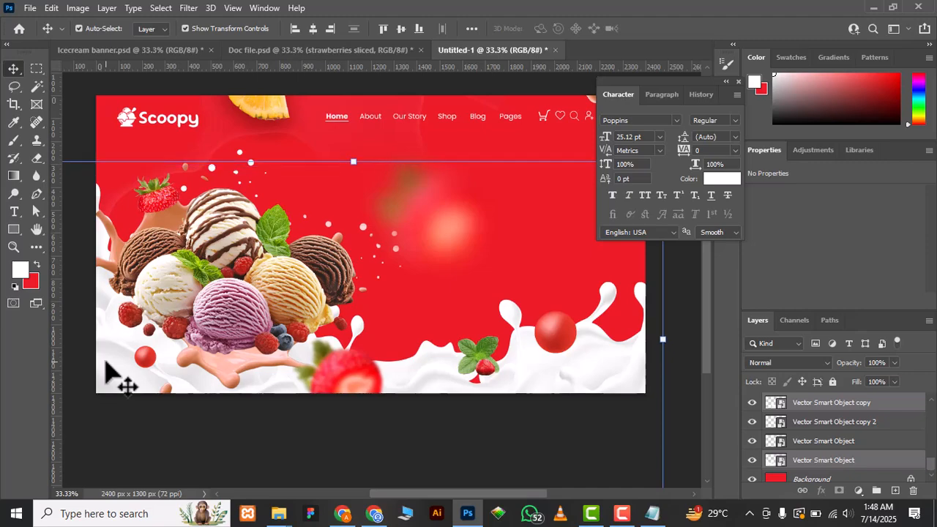
key(shift+Up)
key(shift+Up)
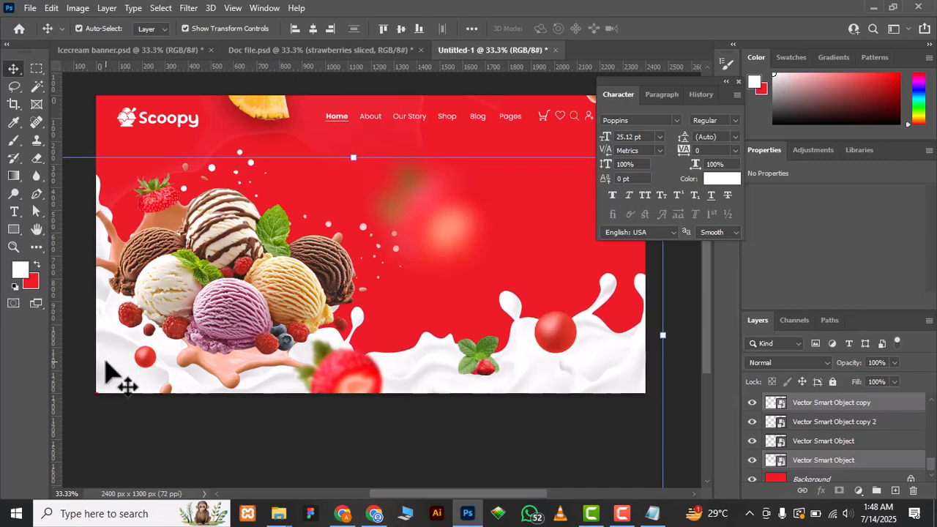
Step: Move the blurred sliced strawberry about 81 px right along the banner's bottom edge and scale it to about 123%
click(317, 438)
drag(345, 374, 364, 375)
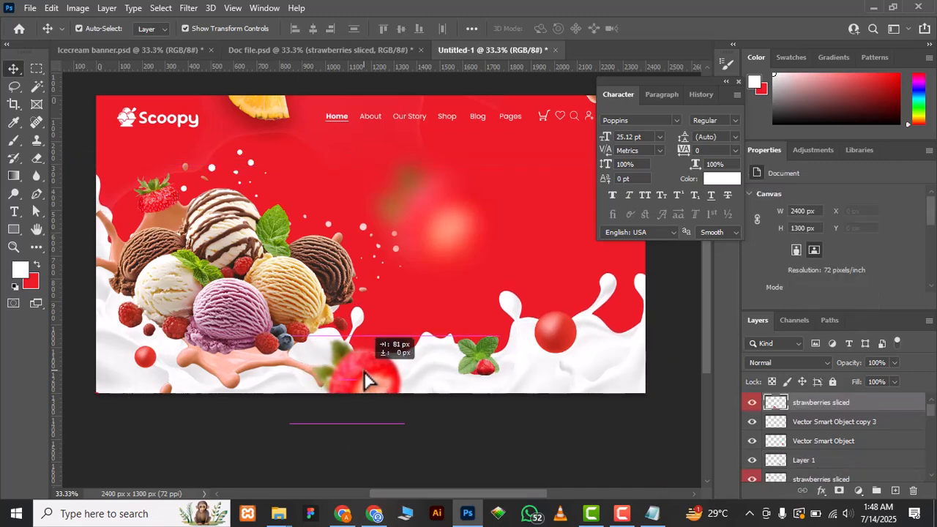
drag(403, 336, 414, 326)
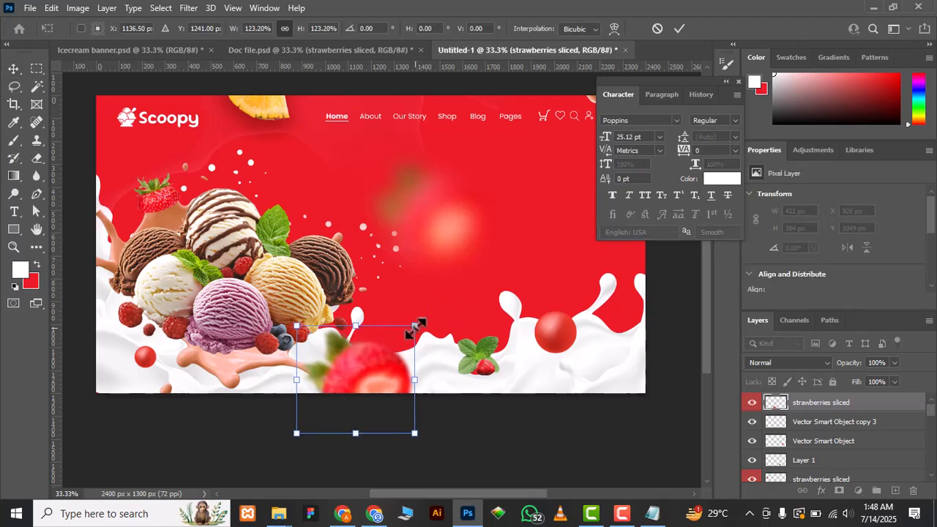
key(Return)
click(489, 397)
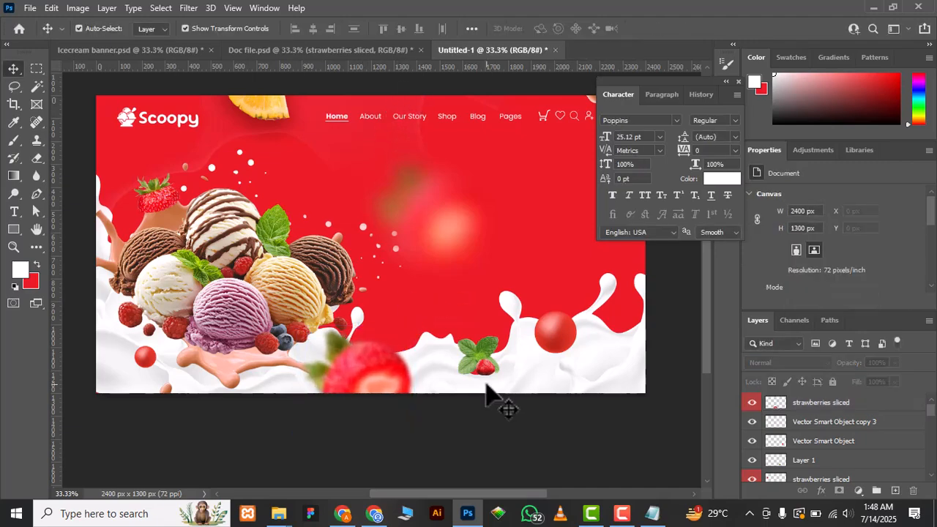
Step: Switch to Notepad, put the word "Brain" on the line above "Freeze", and copy it
click(652, 513)
drag(556, 439, 117, 439)
drag(115, 186, 150, 187)
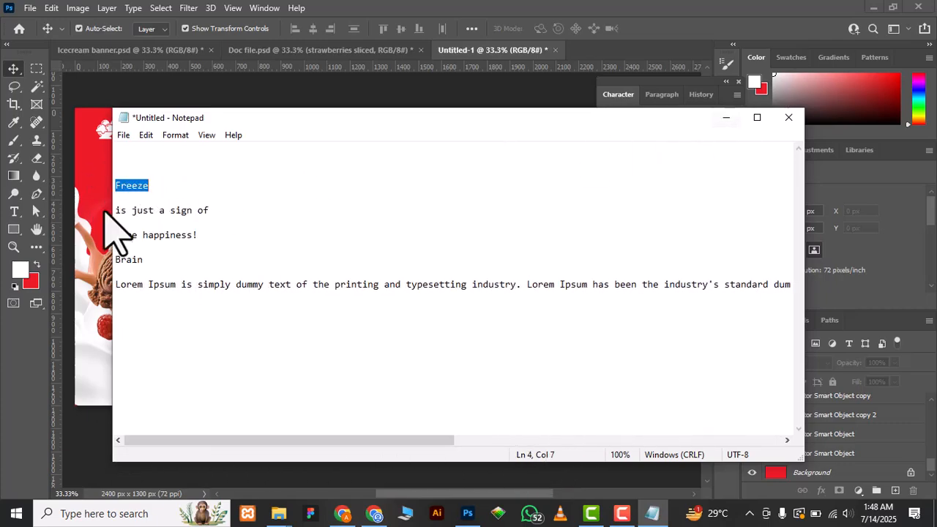
click(726, 117)
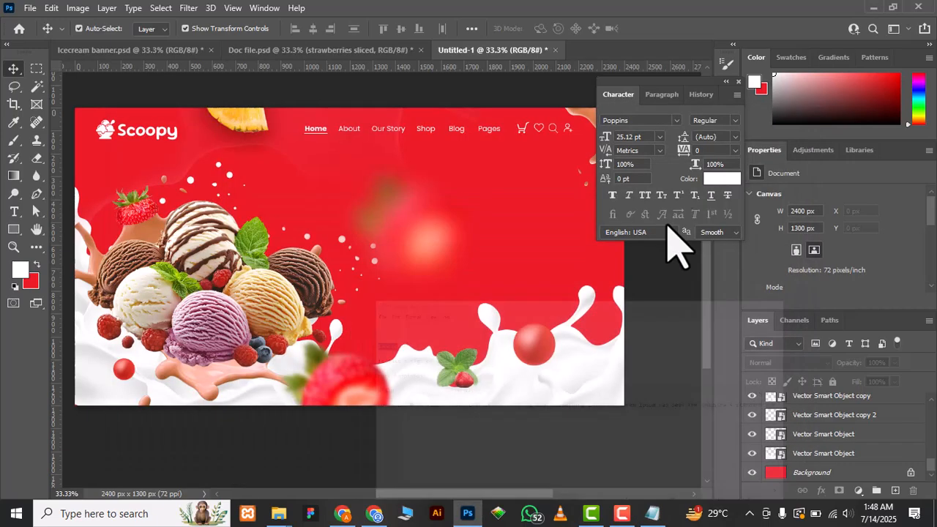
click(167, 51)
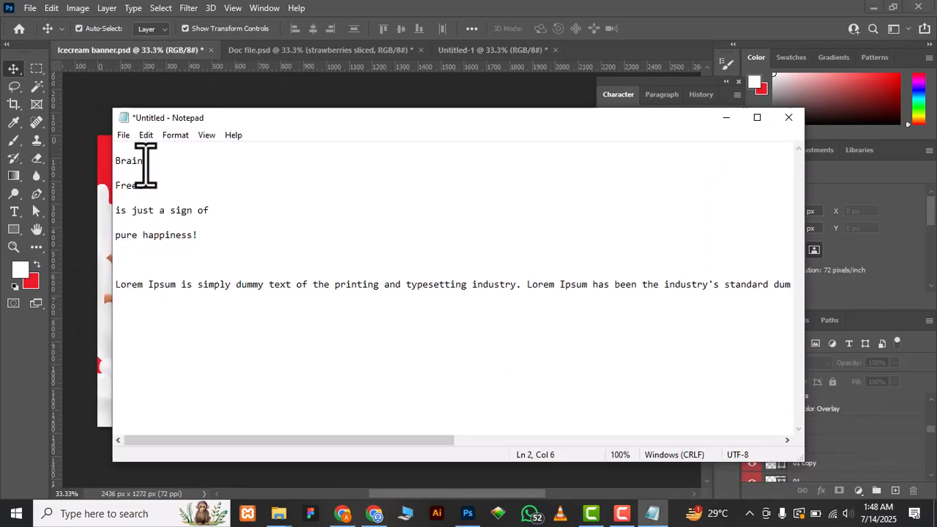
drag(146, 162, 113, 161)
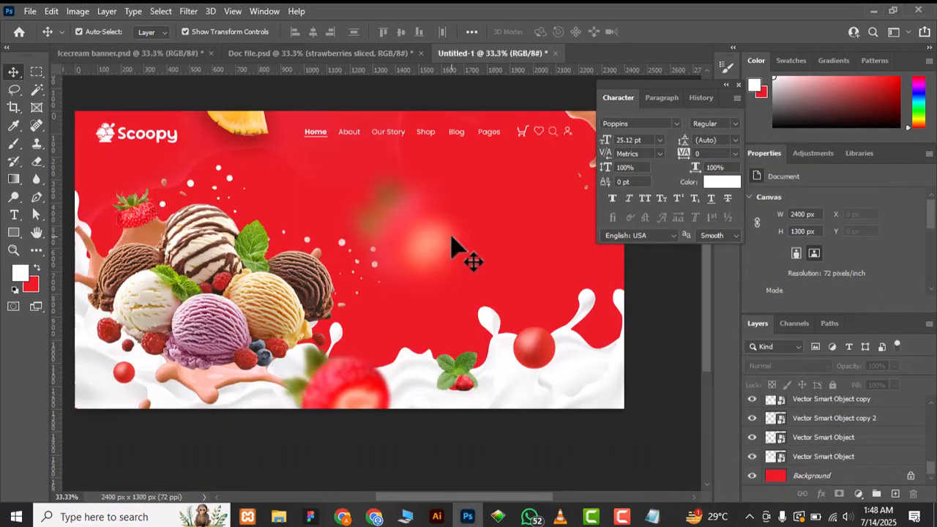
Step: Add "Brain" as a text layer right of the scoops, scale it to about 93 pt and set it in Poppins SemiBold
key(t)
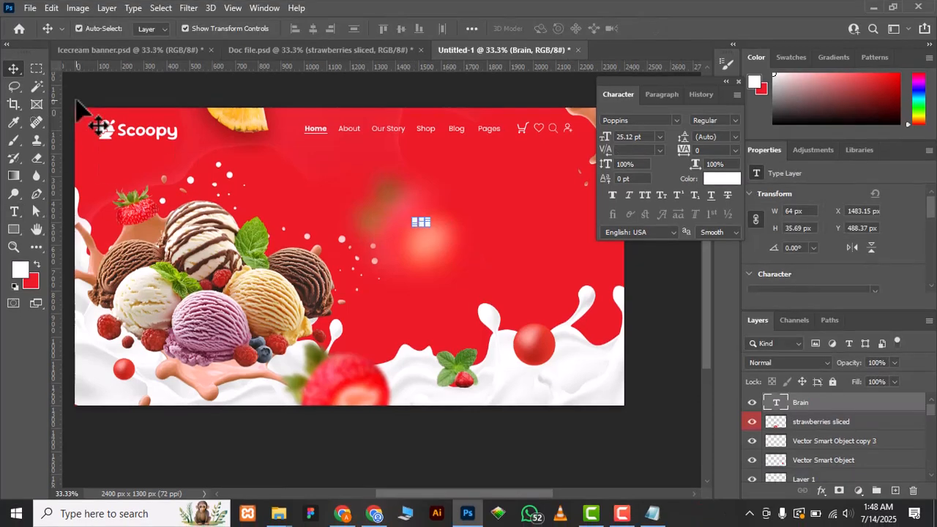
key(x)
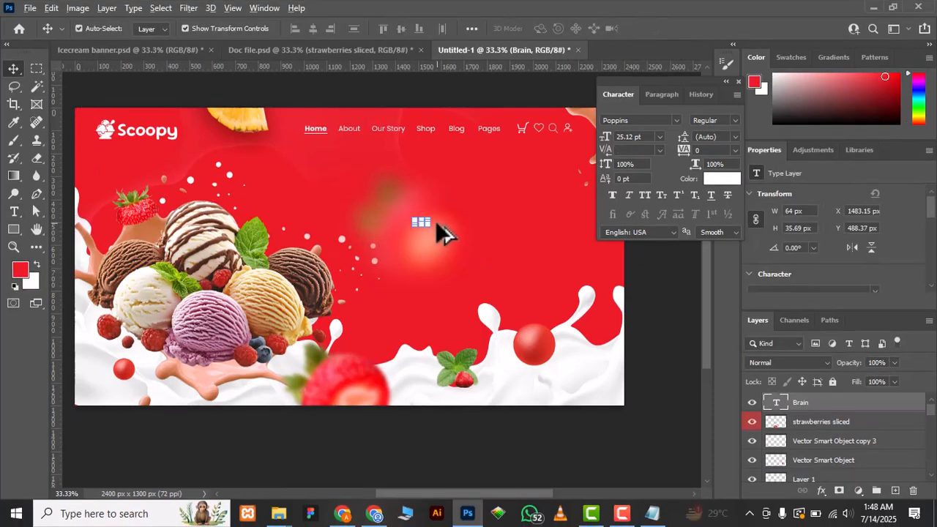
drag(432, 226, 454, 189)
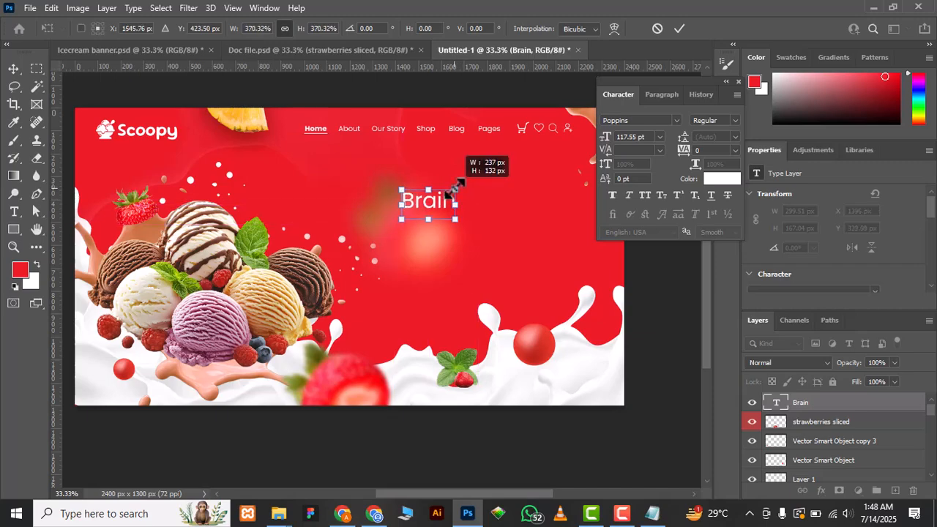
key(Return)
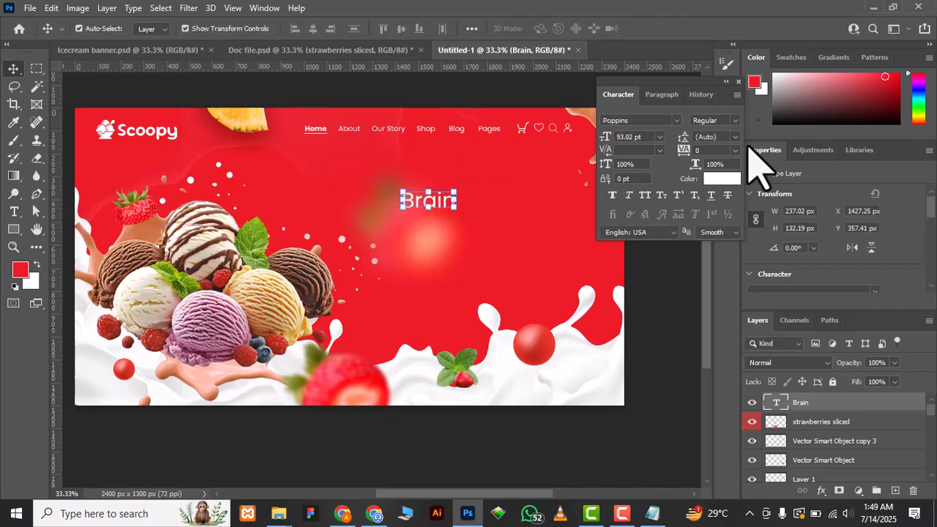
click(736, 120)
click(727, 243)
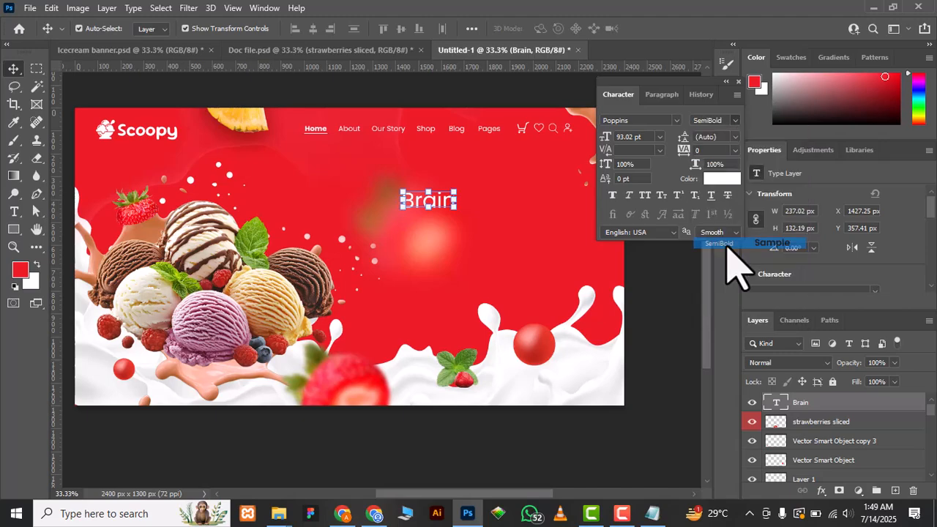
click(666, 301)
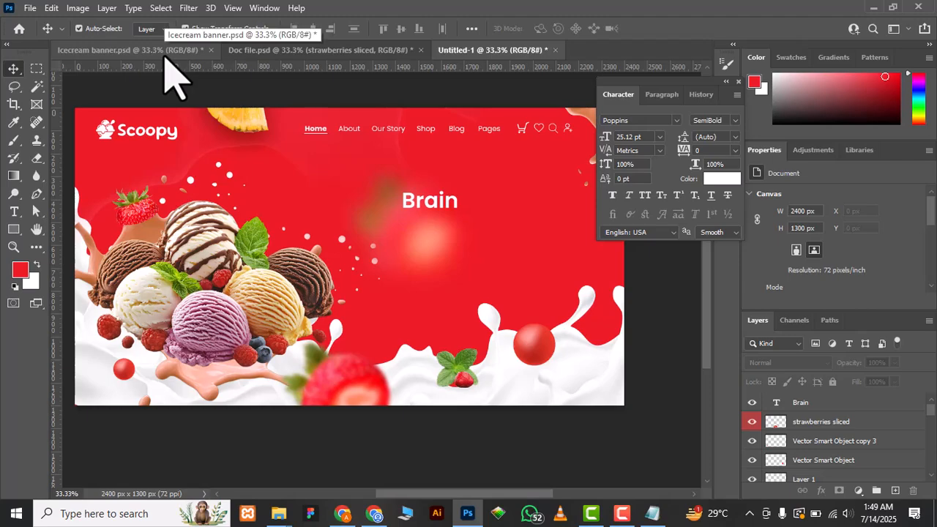
Step: Copy "Freeze" from the Notepad text and paste it as a new text layer below "Brain"
click(652, 512)
double_click(132, 185)
key(ctrl+c)
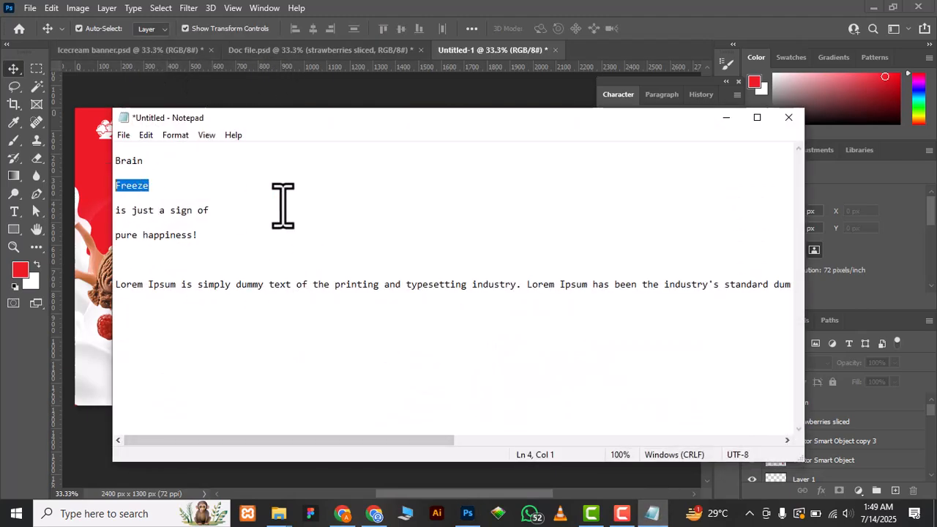
click(726, 117)
key(t)
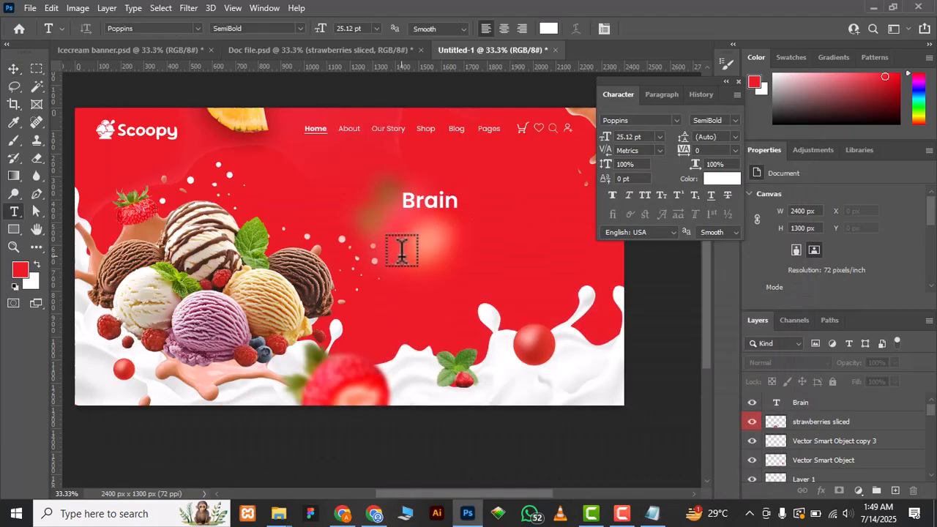
click(402, 250)
key(ctrl+v)
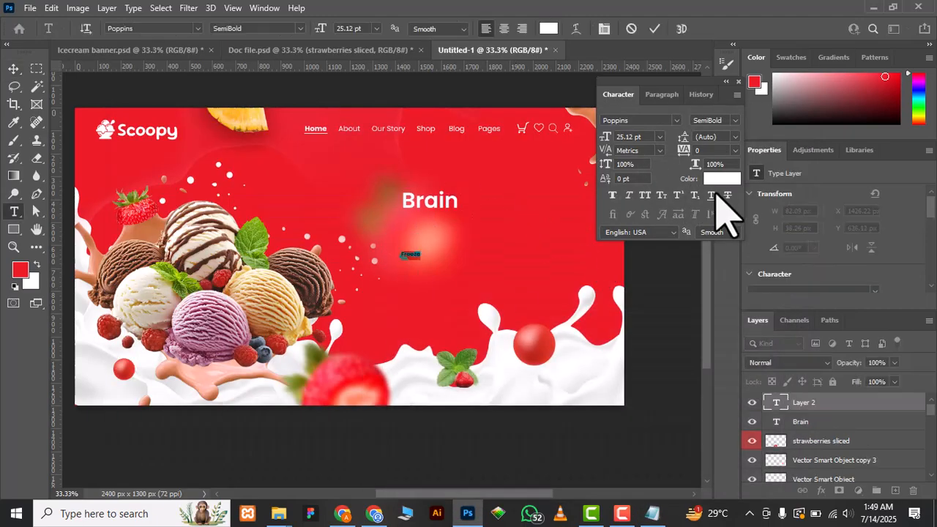
Step: Set the "Freeze" text in the Sour Gummy font with Bold weight
click(735, 120)
click(732, 265)
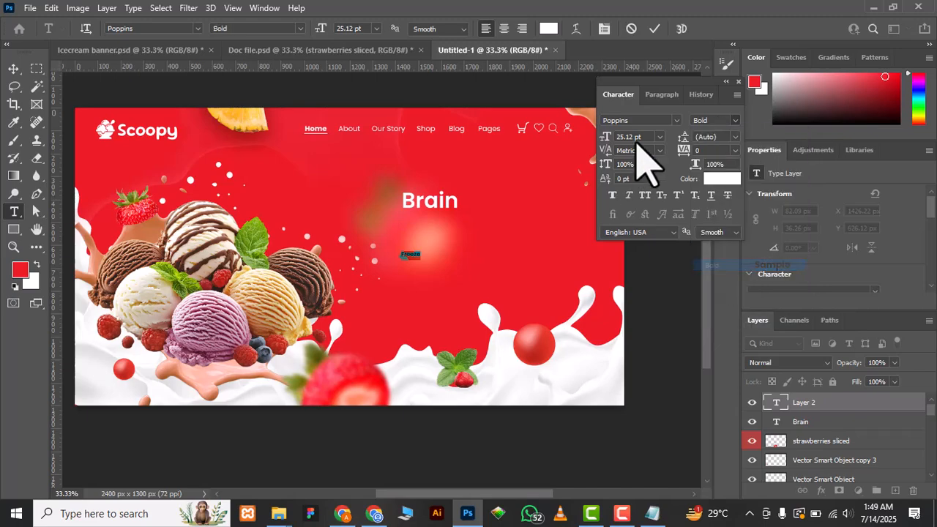
click(628, 120)
text(sou)
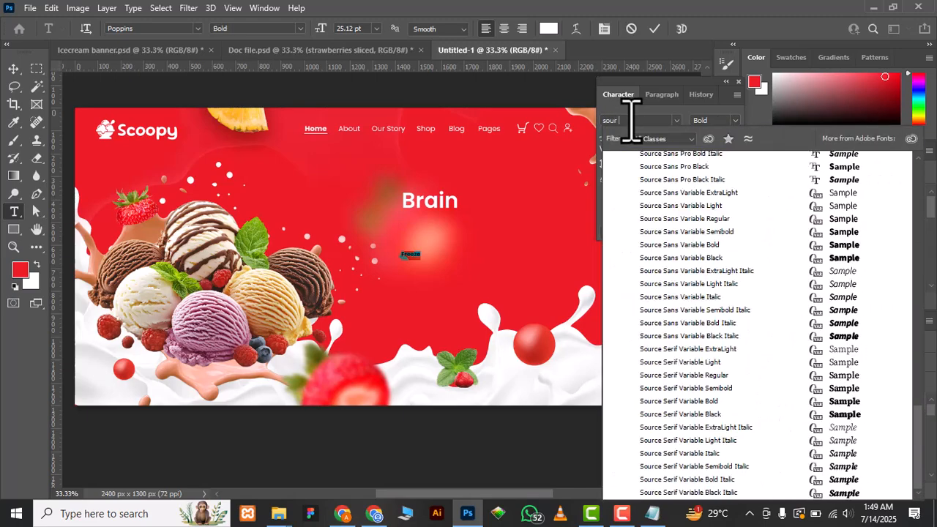
text(r gu)
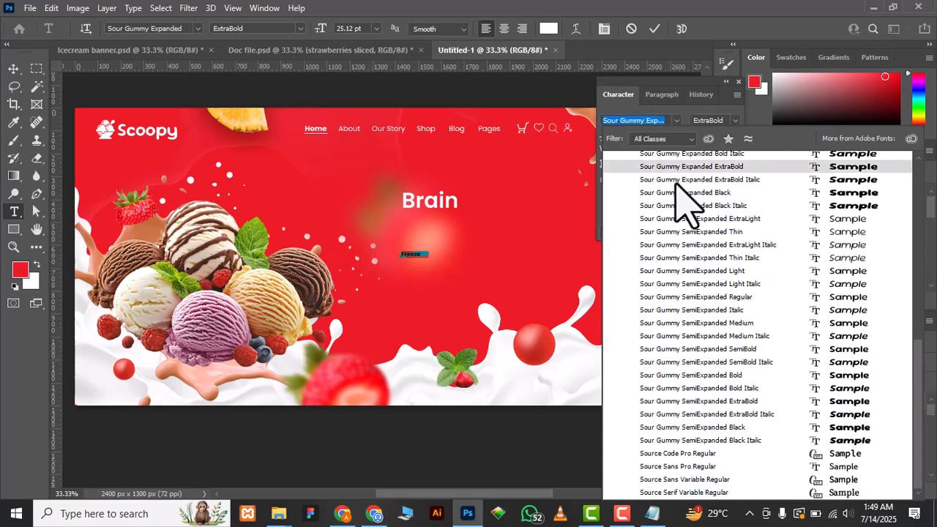
click(688, 206)
click(736, 120)
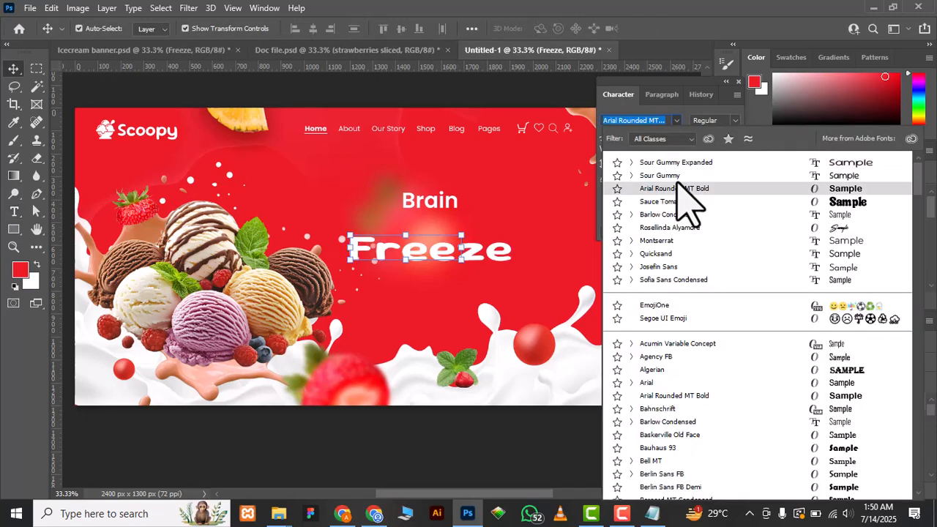
click(680, 186)
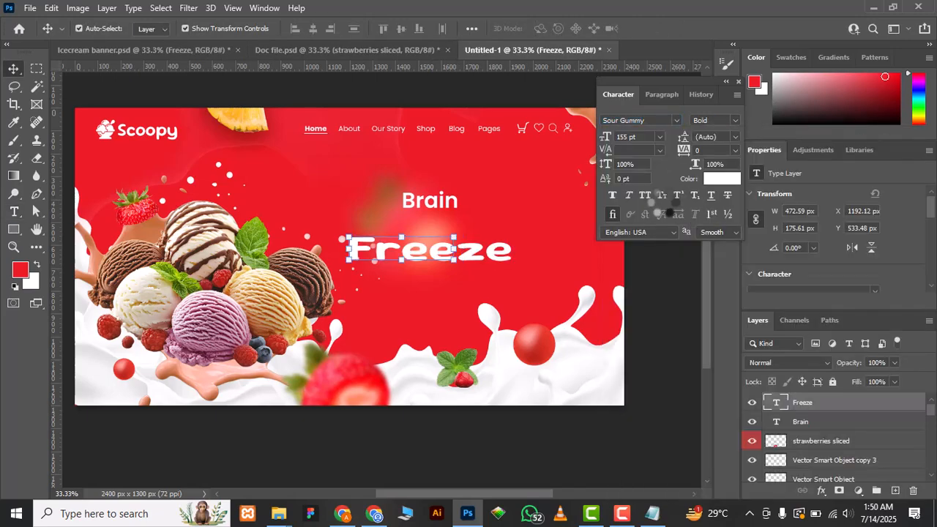
Step: Enlarge the "Freeze" text to about 300 pt right of the scoops and place "Brain" just above it
drag(460, 262, 560, 313)
drag(508, 288, 534, 262)
key(Return)
mouse_move(437, 207)
mouse_down()
mouse_move(410, 207)
mouse_move(448, 208)
mouse_up()
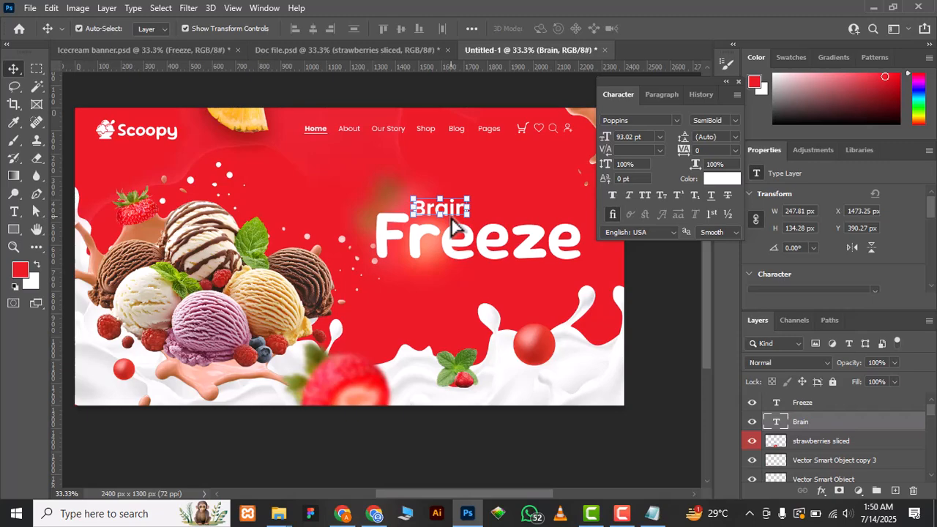
Step: Sample the orange of the pineapple slice and fill the "Freeze" text with it
key(u)
key(i)
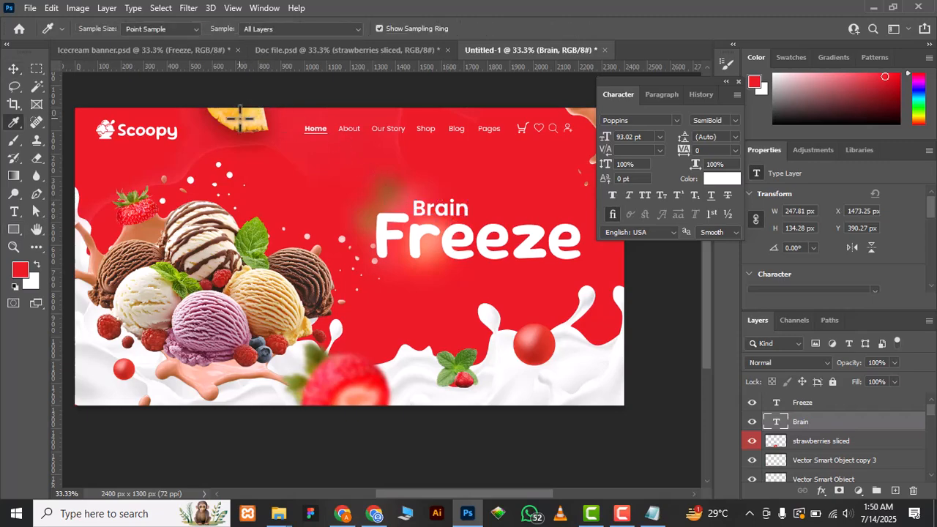
click(233, 118)
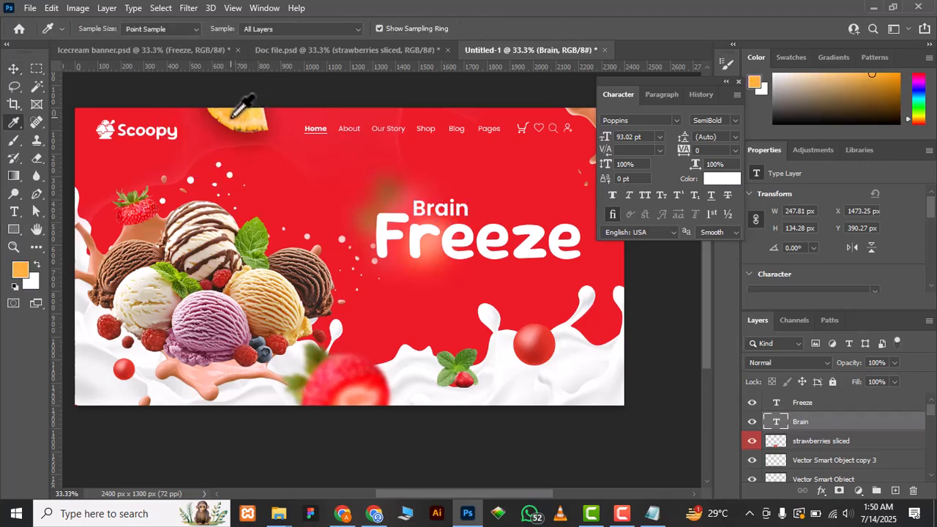
key(x)
key(v)
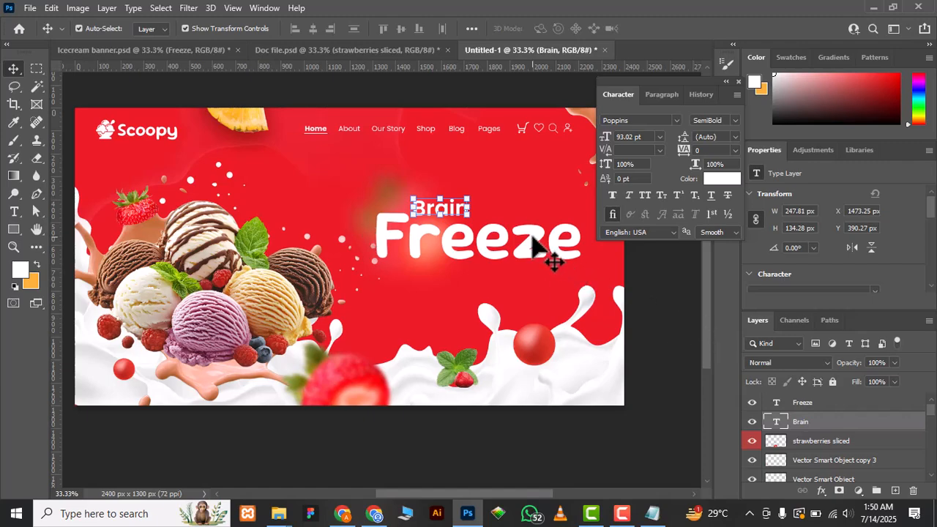
click(533, 238)
key(ctrl+BackSpace)
key(ctrl+plus)
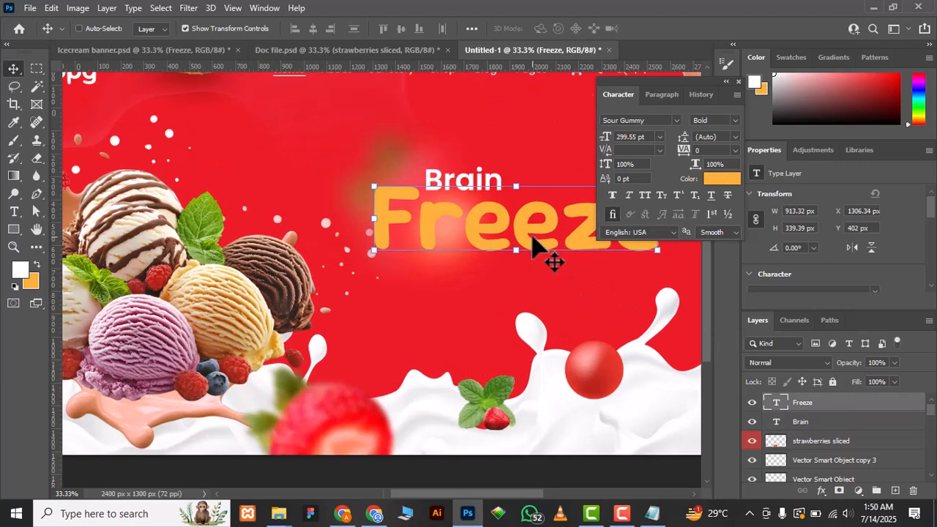
Step: Pick the yellow #ffd200, recolor the "Freeze" text with it, and move the word 15 px right and 10 px down
click(30, 282)
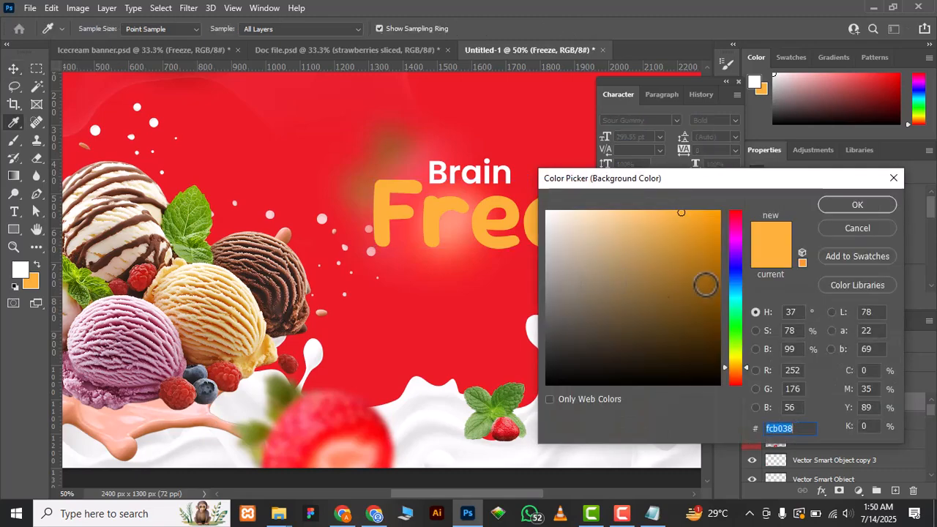
click(726, 362)
drag(726, 362, 727, 361)
drag(696, 221, 734, 212)
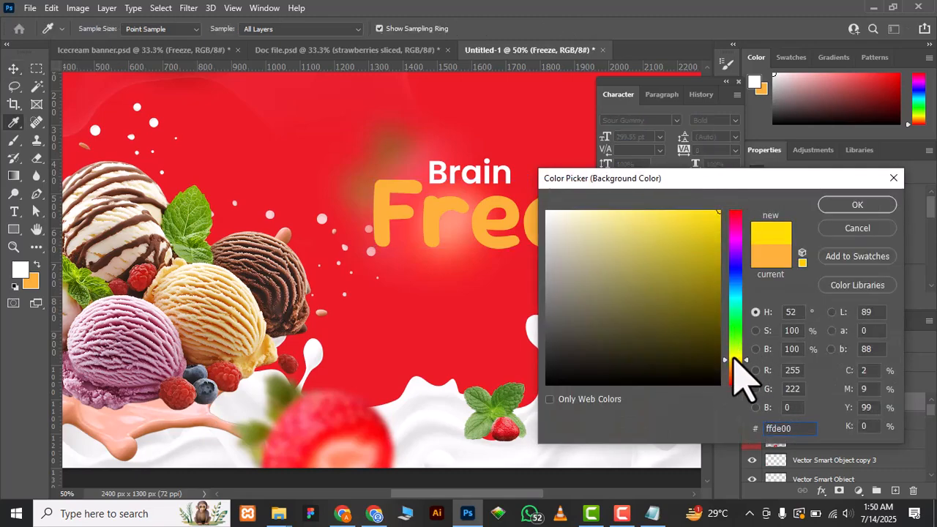
drag(728, 359, 727, 362)
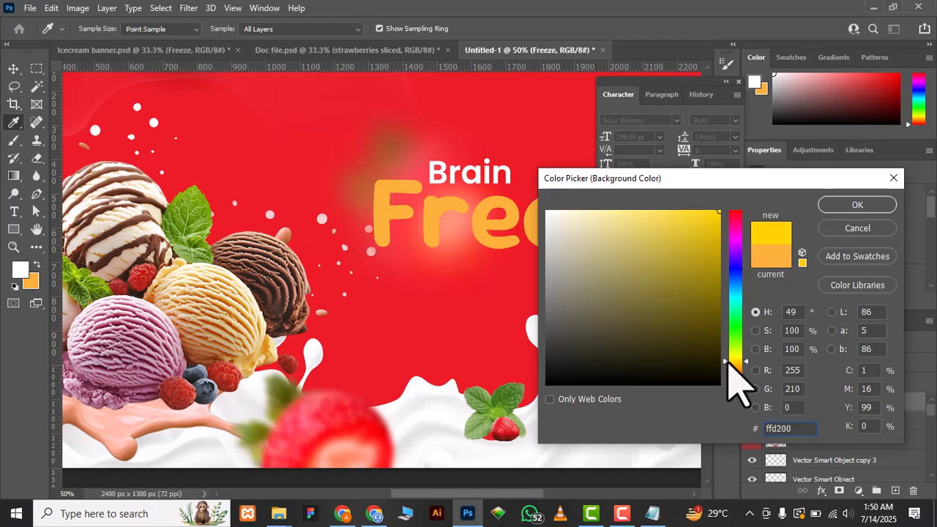
click(853, 205)
key(v)
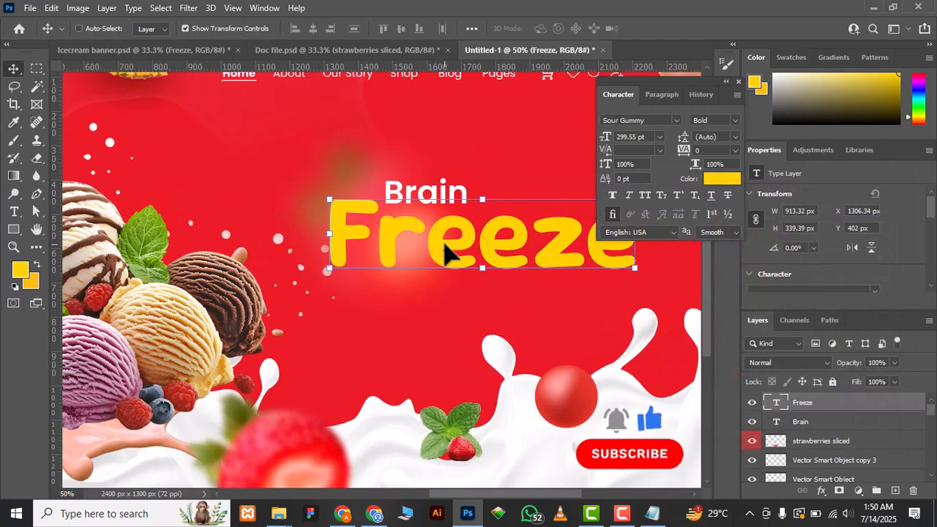
drag(447, 252, 452, 257)
Step: Add a white 10 px stroke layer style to the "Freeze" text
click(822, 490)
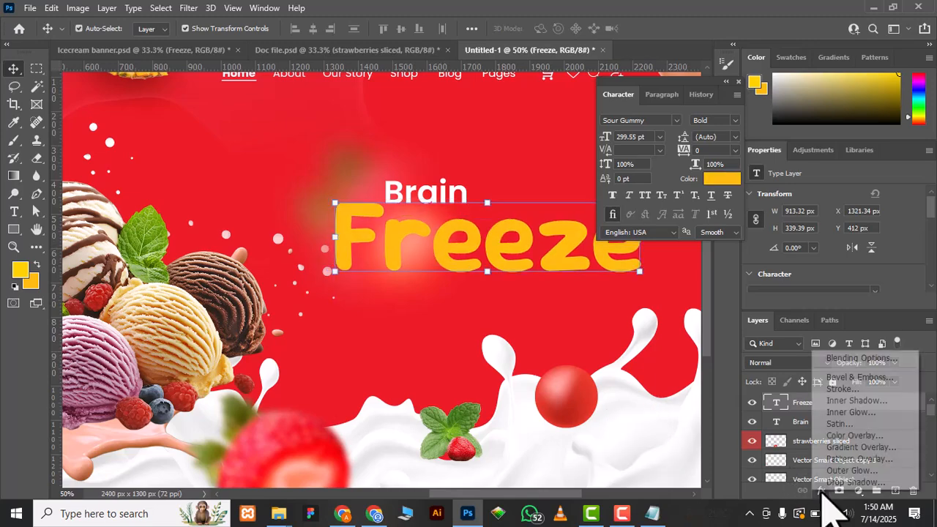
click(829, 389)
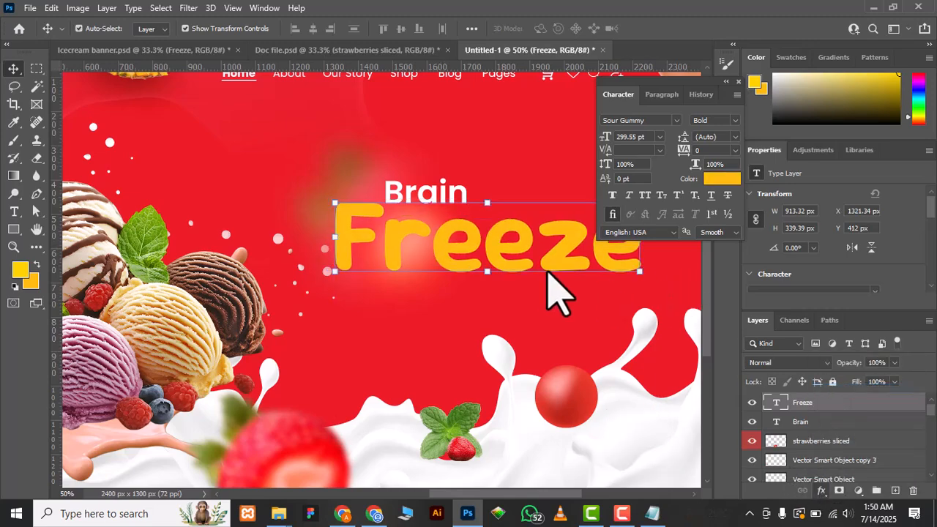
key(BackSpace)
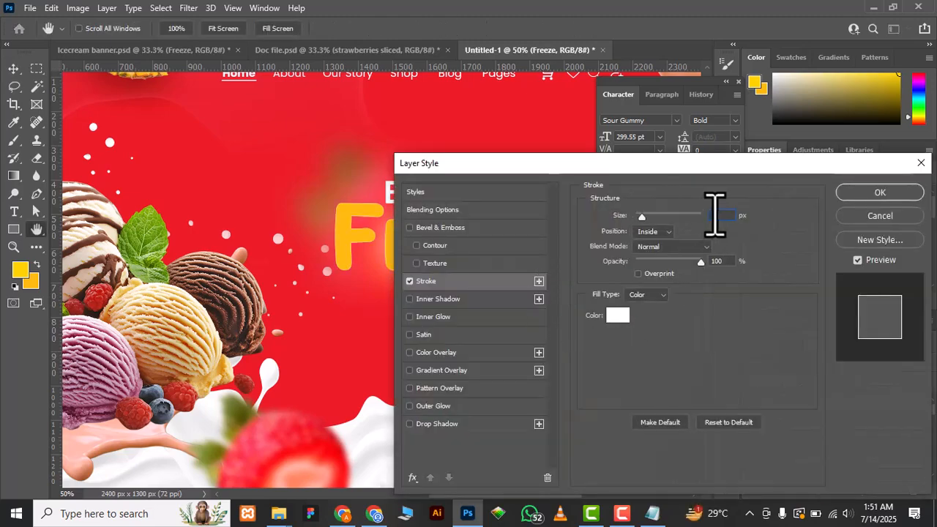
text(6)
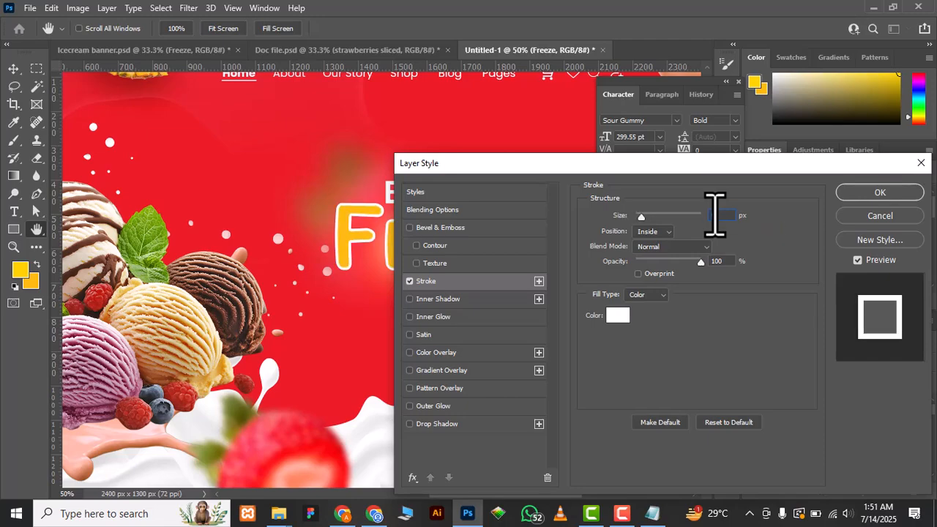
key(Return)
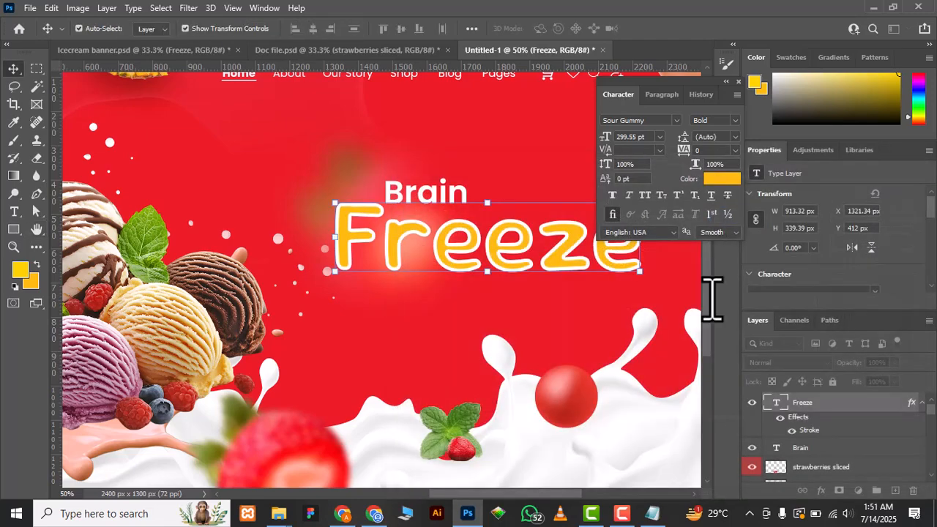
Step: Set the position of the "Freeze" stroke to Outside and shift the word "Brain" slightly to the right
click(422, 54)
click(505, 53)
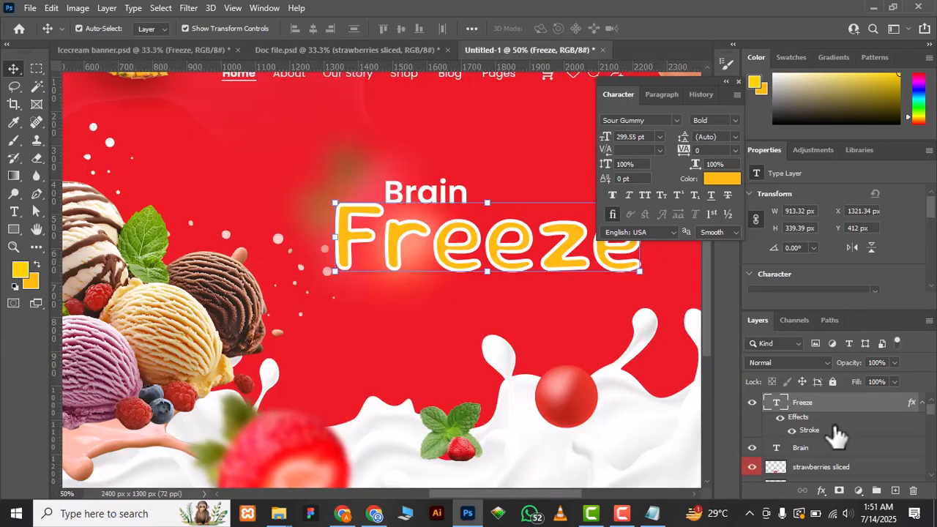
double_click(833, 428)
drag(644, 163, 759, 143)
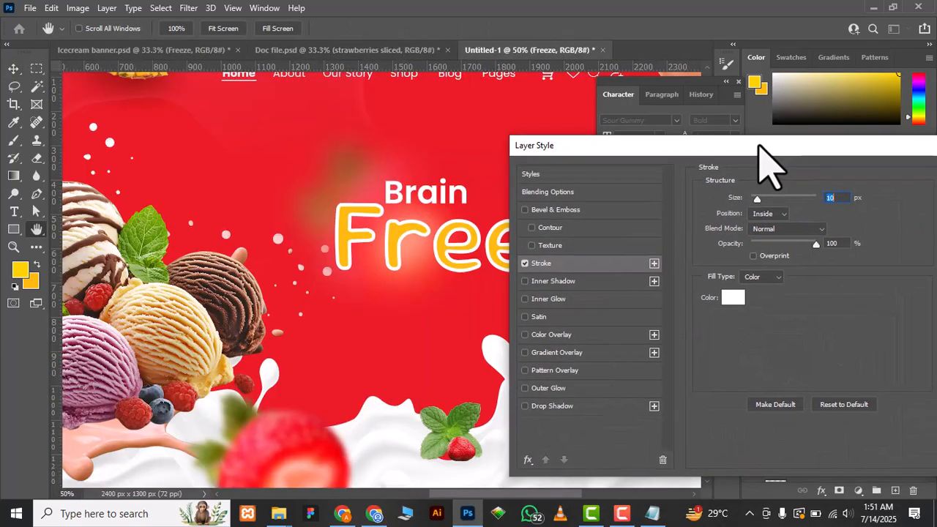
click(777, 213)
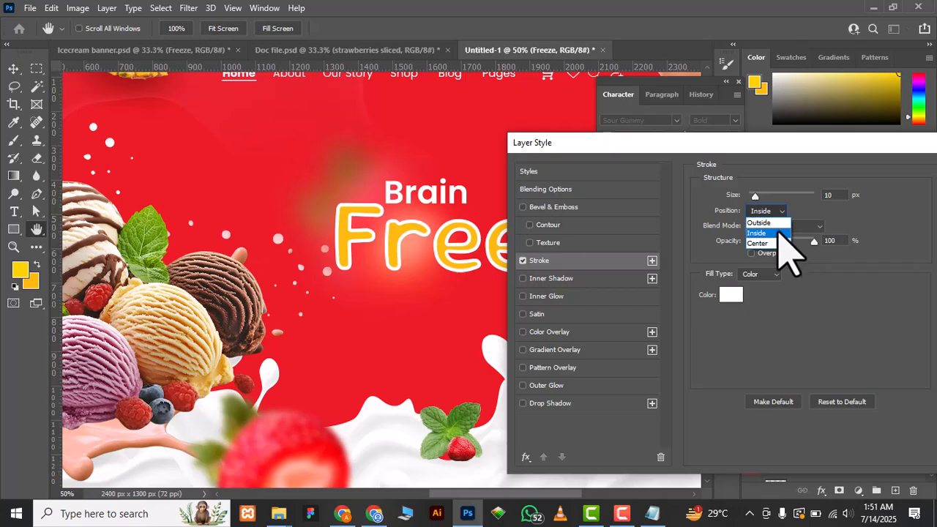
click(778, 224)
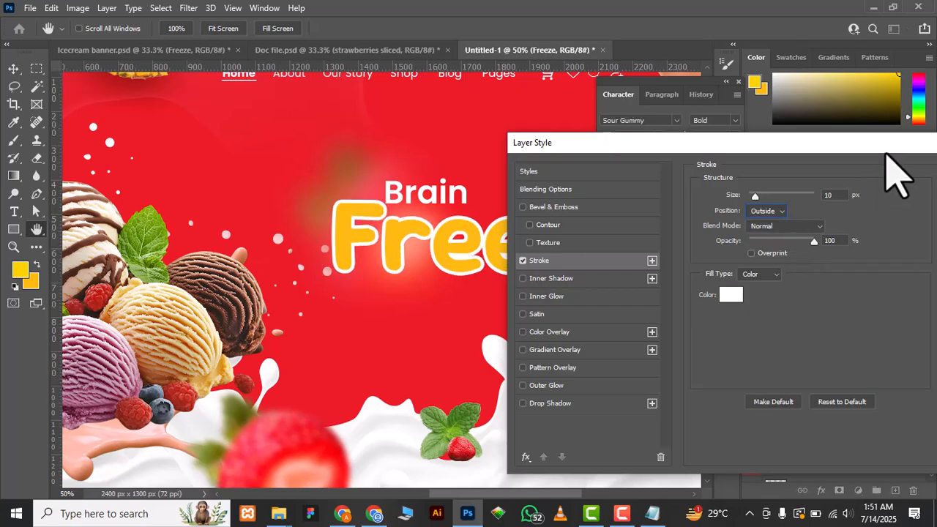
drag(900, 174, 502, 261)
click(582, 260)
key(v)
drag(429, 198, 445, 190)
Step: Place the rev_home6_1 ice cream cone image from the Images folder into the banner, over the headline
key(ctrl+shift+Tab)
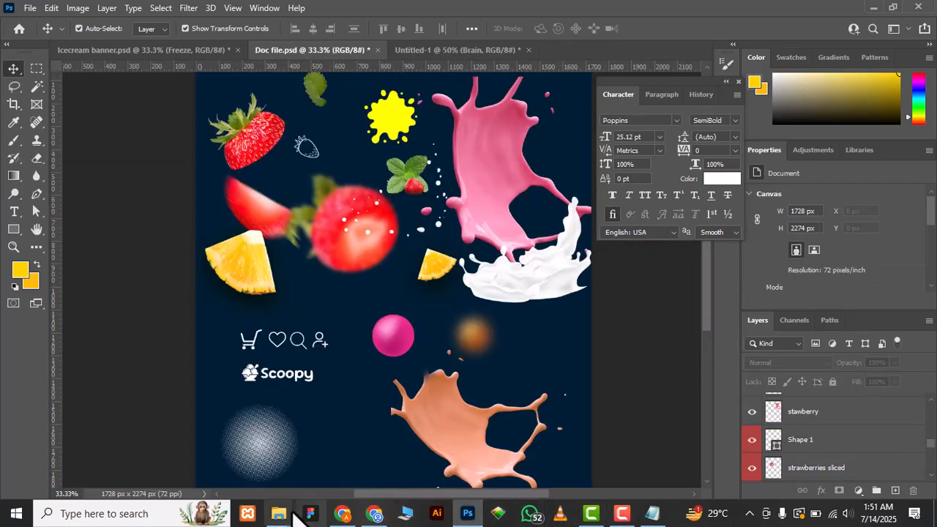
mouse_move(278, 513)
click(383, 471)
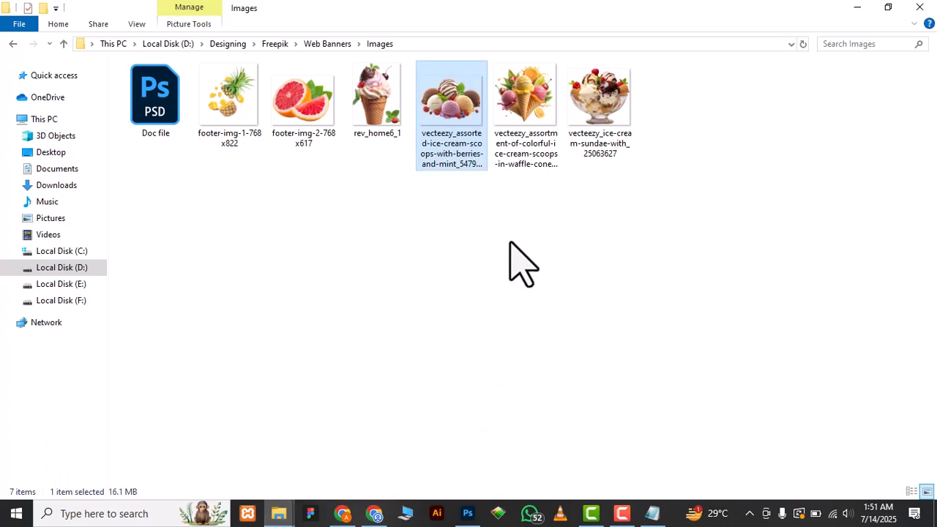
drag(383, 98, 464, 509)
drag(458, 289, 442, 328)
key(Return)
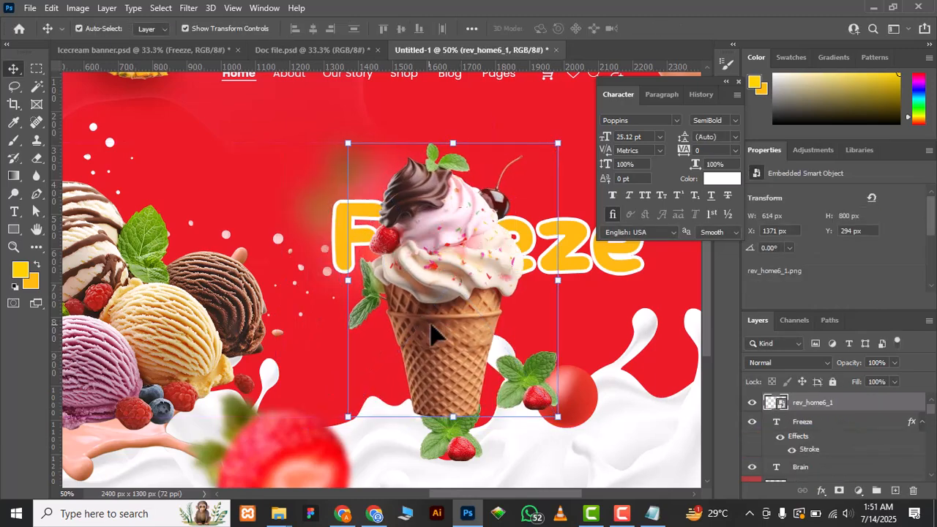
Step: Move the ice cream cone image 135 px left and 137 px up, and rasterize its layer
key(ctrl+shift+[)
key(ctrl+z)
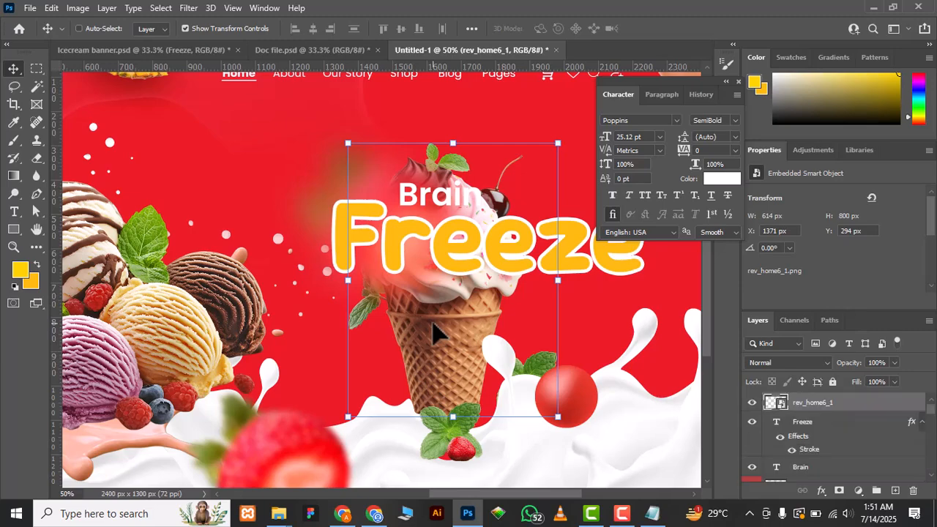
drag(435, 321, 395, 280)
scroll(394, 271, up, 1)
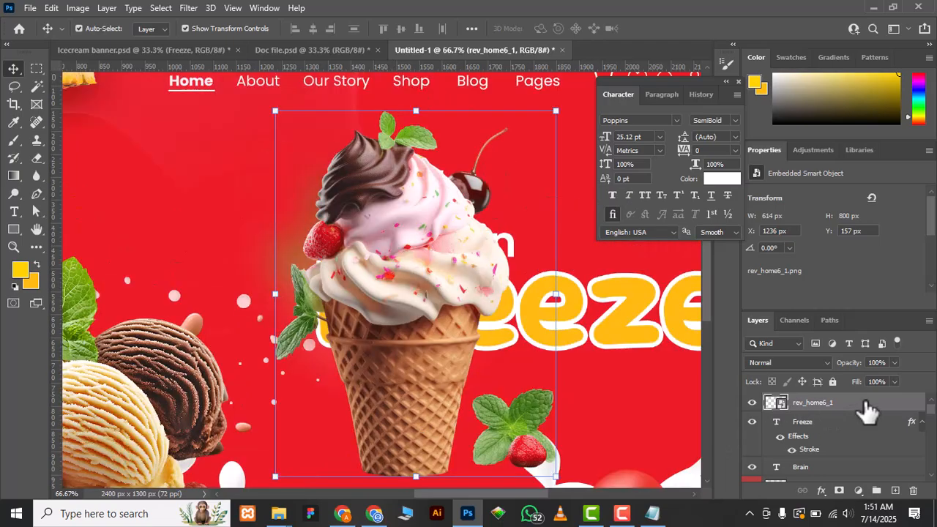
right_click(860, 404)
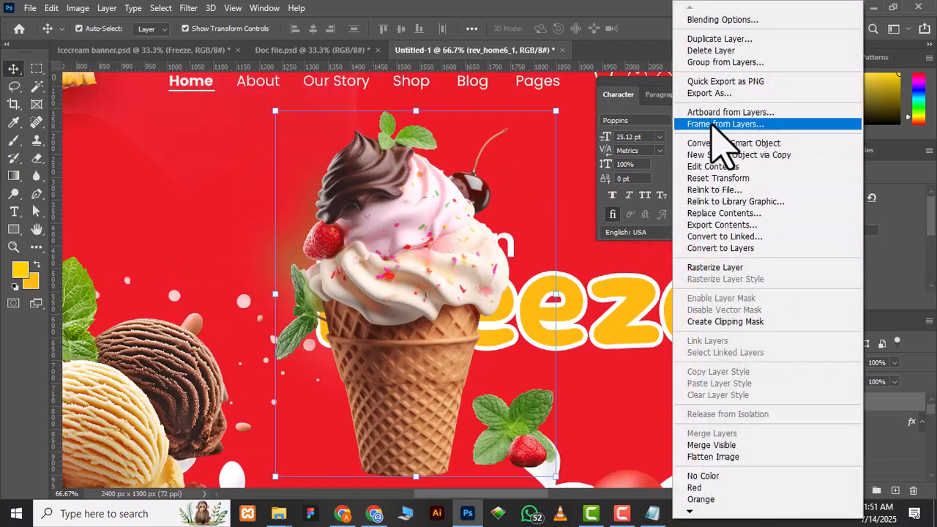
click(714, 267)
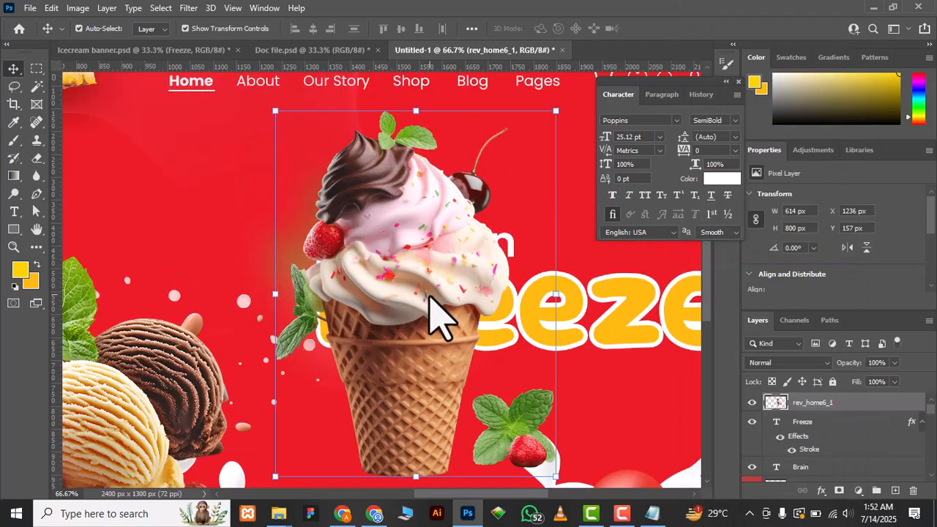
Step: Outline the waffle cone below the ice cream with the Pen tool, convert the path to a selection and delete it
key(p)
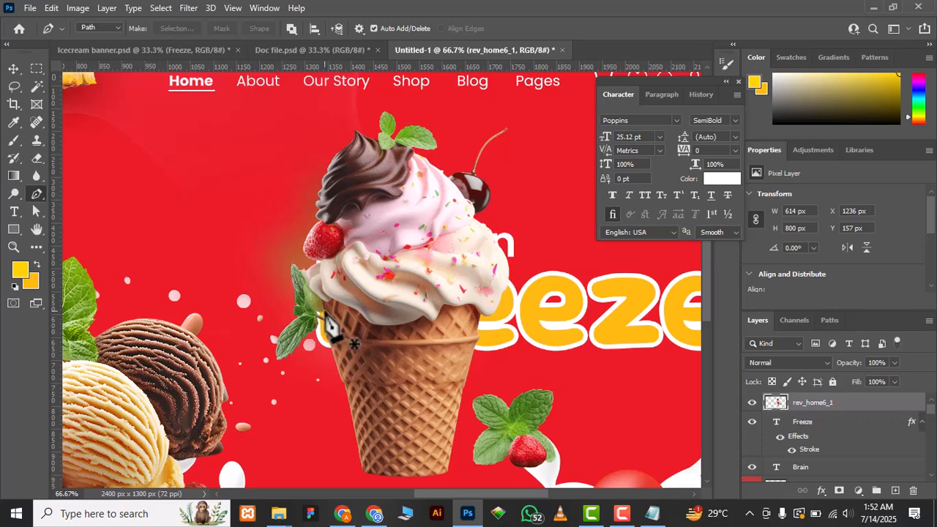
click(325, 318)
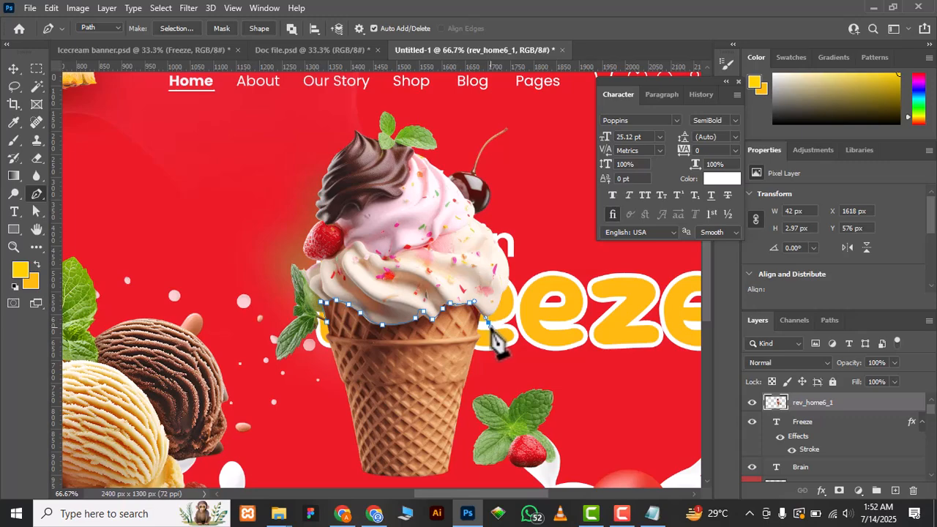
mouse_move(475, 449)
mouse_down()
mouse_move(500, 407)
mouse_move(474, 462)
mouse_up()
drag(425, 467, 401, 462)
drag(338, 422, 333, 409)
drag(309, 320, 313, 309)
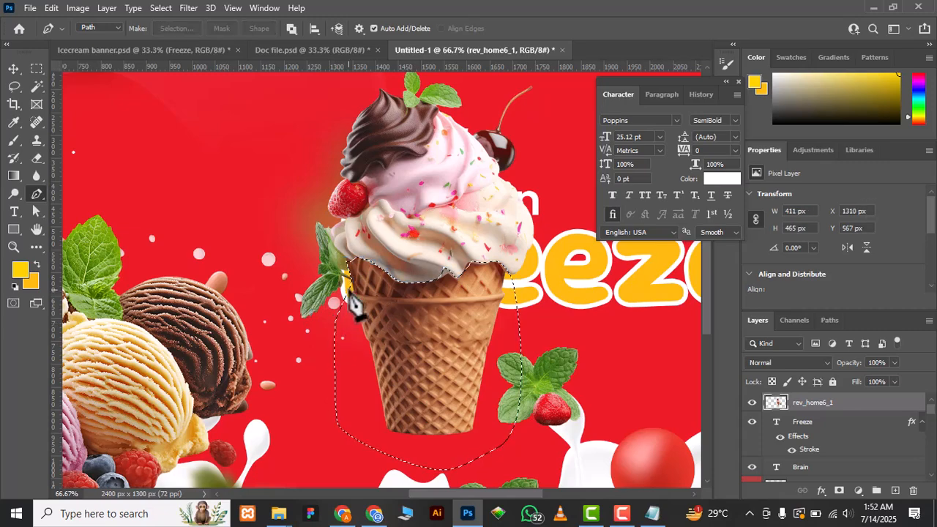
key(Delete)
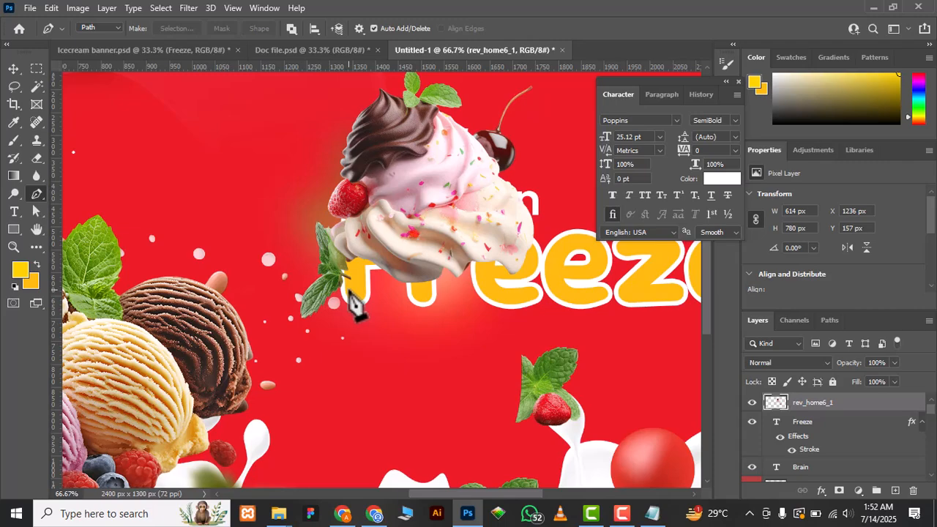
Step: Shrink the cut-out ice cream to about 140 × 150 px beside "Brain", with the leftover mint sprig split onto its own layer
key(v)
scroll(350, 311, up, 2)
scroll(350, 311, right, 3)
drag(470, 139, 370, 262)
drag(335, 299, 495, 262)
drag(489, 266, 478, 289)
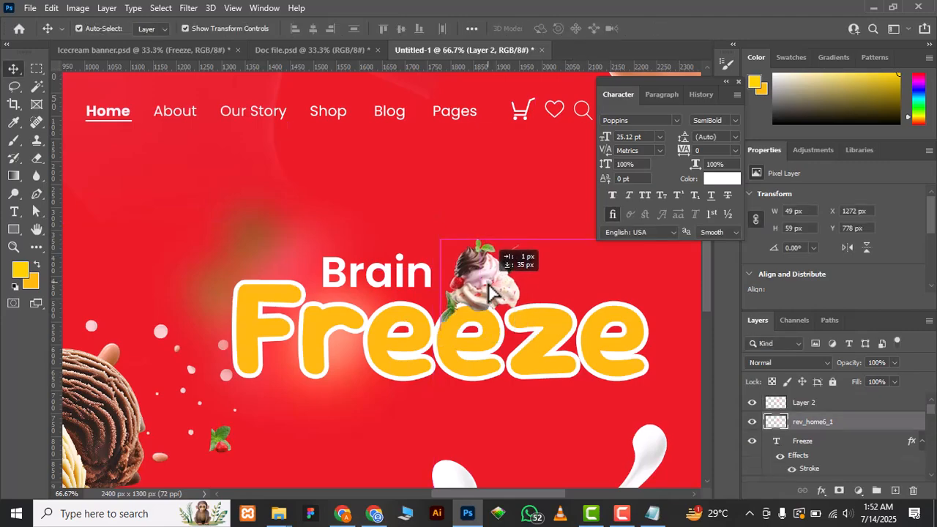
drag(502, 233, 495, 242)
drag(462, 272, 468, 274)
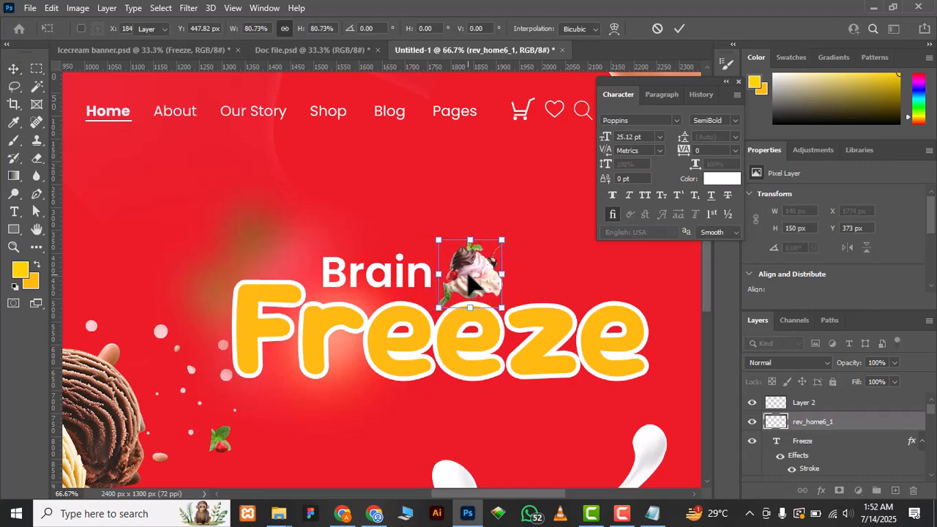
key(Return)
Step: Copy "is just a sign of" from Notepad and duplicate the "Brain" text just below the start of "Freeze"
scroll(534, 381, down, 3)
click(652, 513)
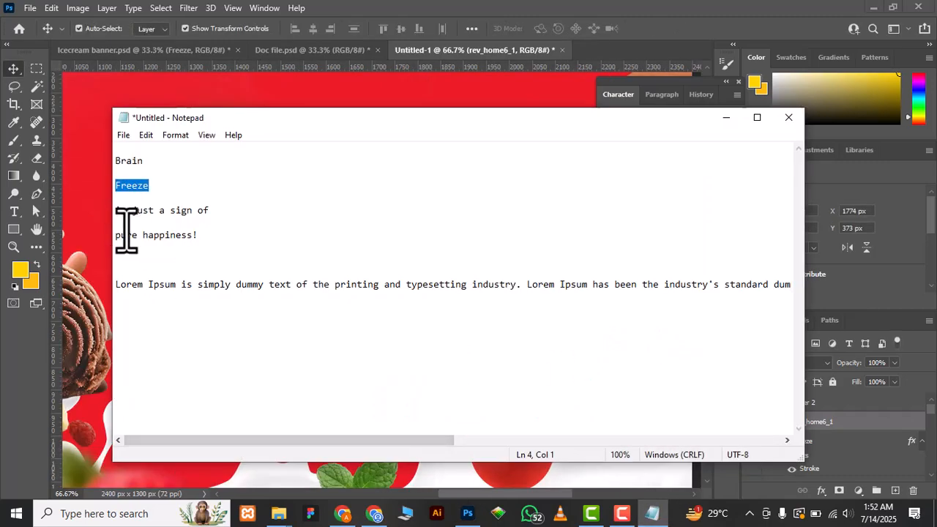
drag(213, 211, 115, 211)
key(ctrl+c)
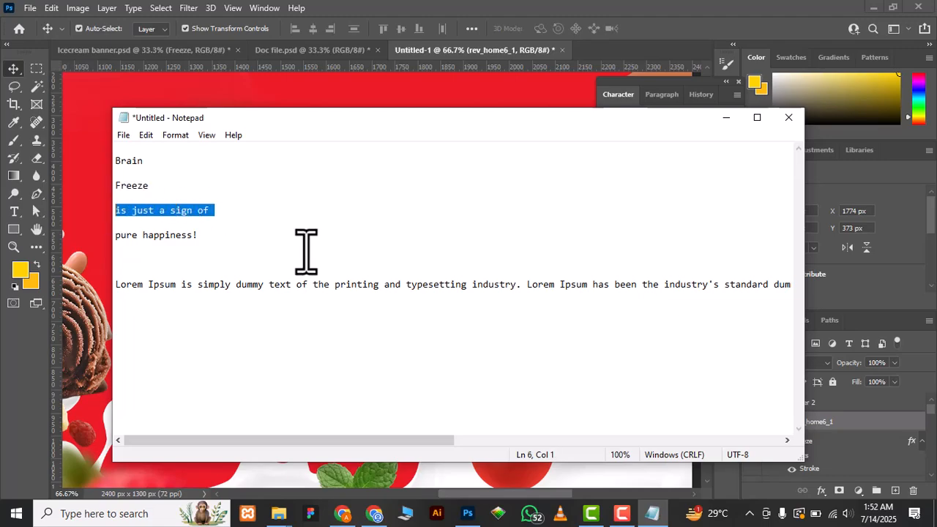
click(468, 513)
drag(337, 189, 254, 319)
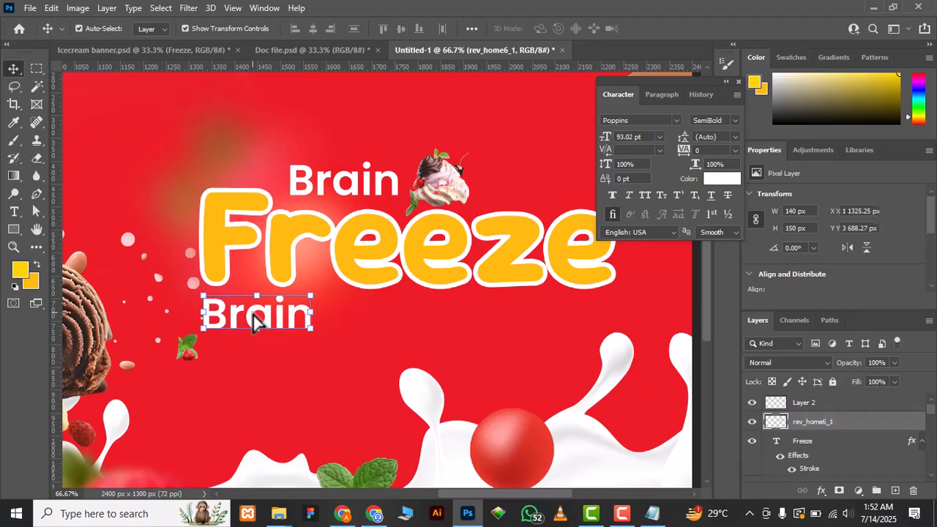
Step: Replace the duplicated "Brain" text with the copied "is just a sign of" and set its size to 54 pt
key(t)
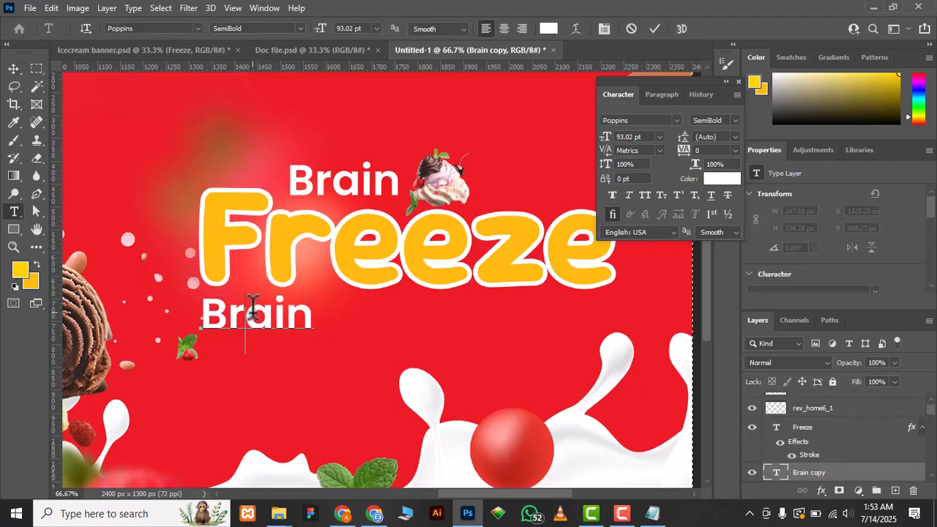
click(14, 69)
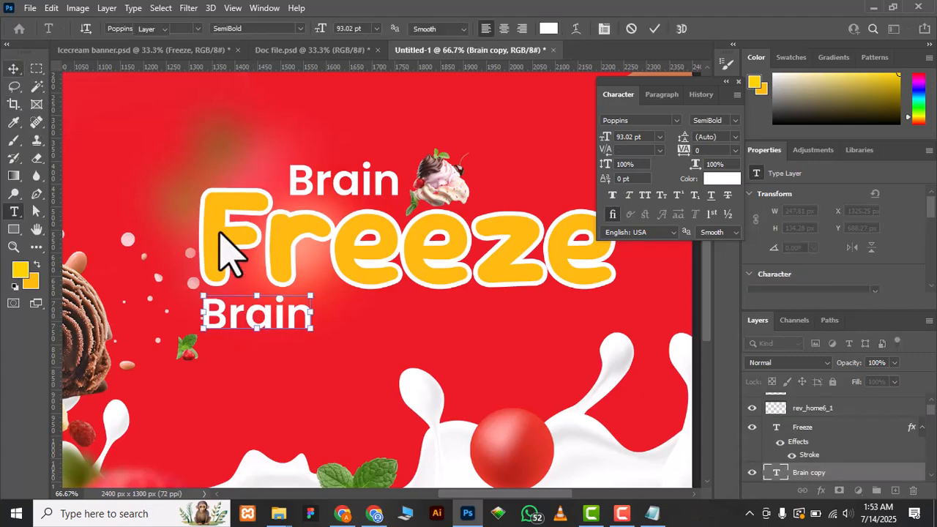
key(t)
click(272, 308)
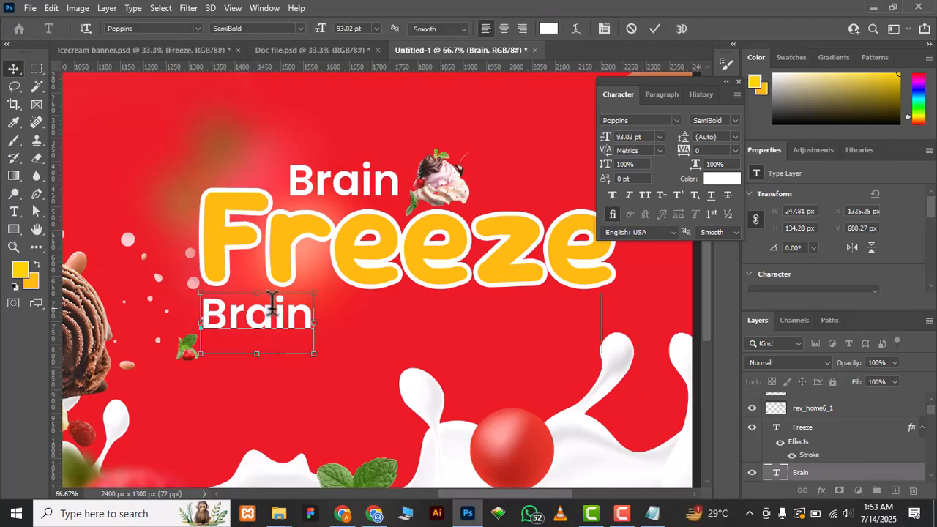
key(ctrl+v)
key(ctrl+a)
key(ctrl+v)
key(ctrl+a)
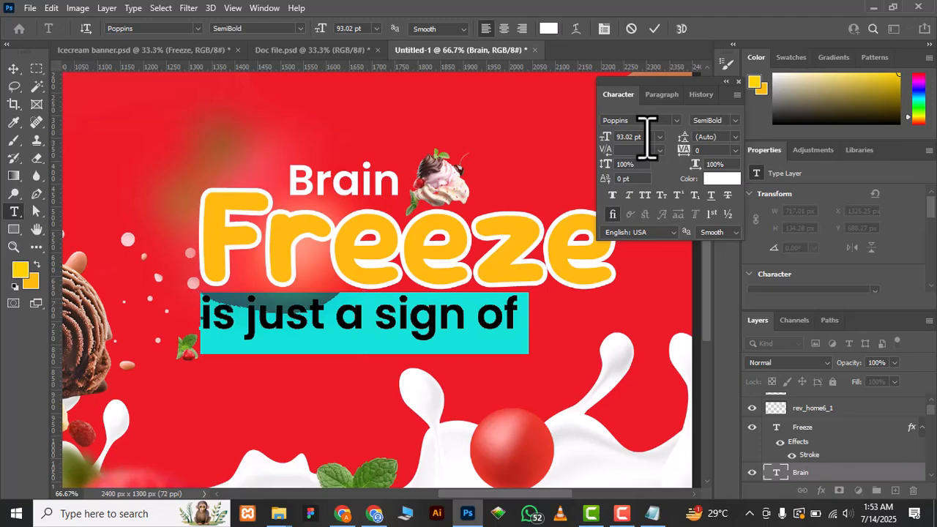
scroll(645, 137, down, 20)
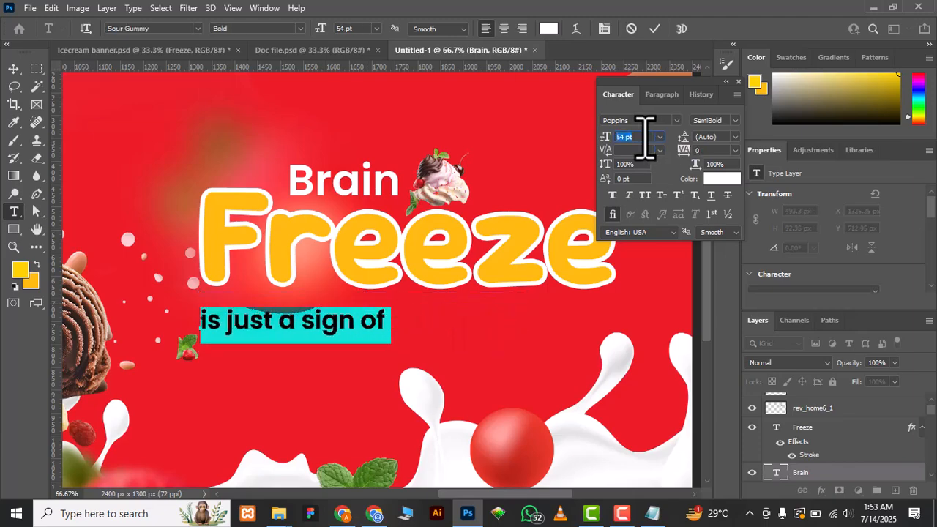
Step: Bring the "is just a sign of" layer to the front and nudge it up 27 px towards "Freeze"
click(13, 69)
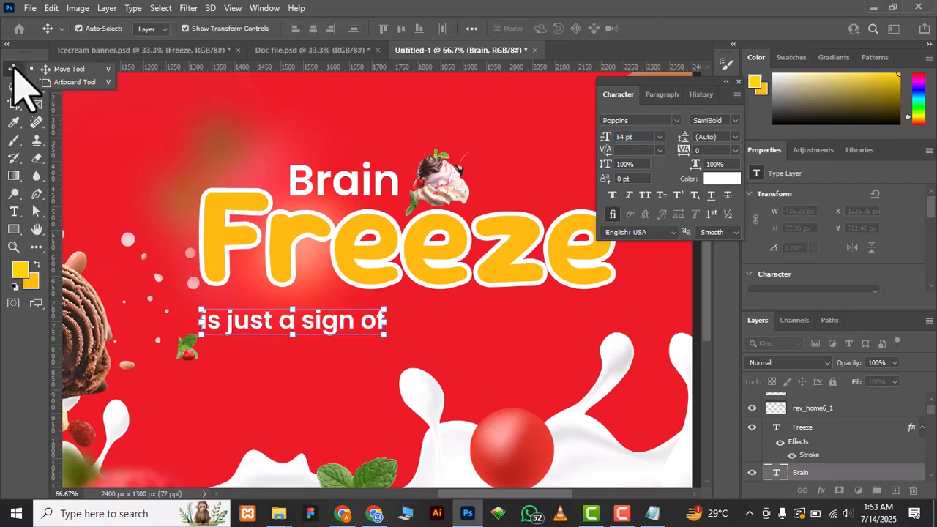
key(ctrl+shift+bracketright)
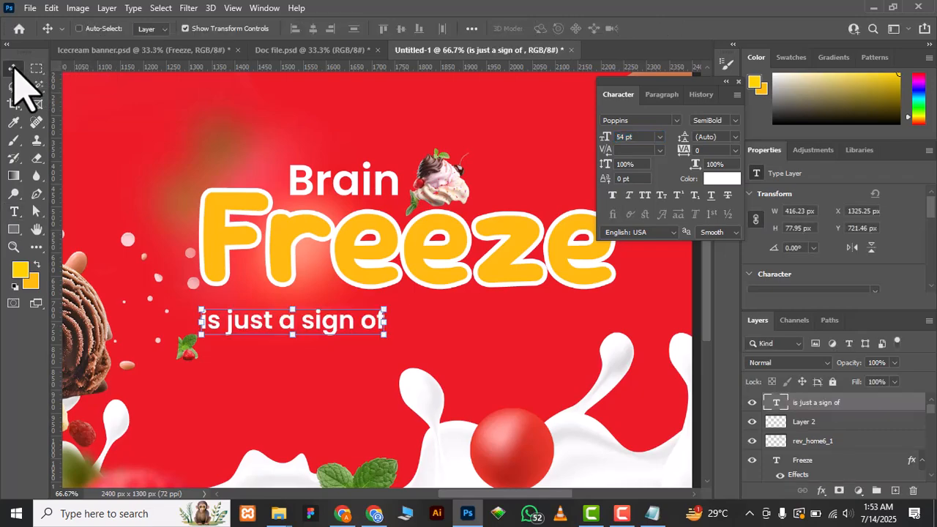
key(shift+Up)
key(shift+Up)
key(Up)
key(Up)
key(Up)
key(Up)
key(Up)
key(Up)
key(Up)
Step: Copy "pure happiness!" from Notepad and duplicate the "Freeze" text directly below the original
click(651, 514)
drag(199, 237, 117, 242)
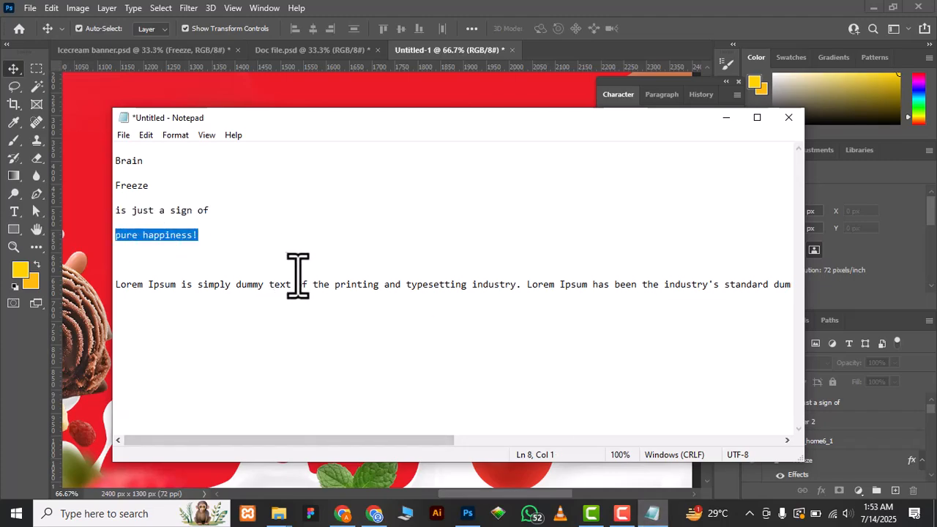
click(727, 117)
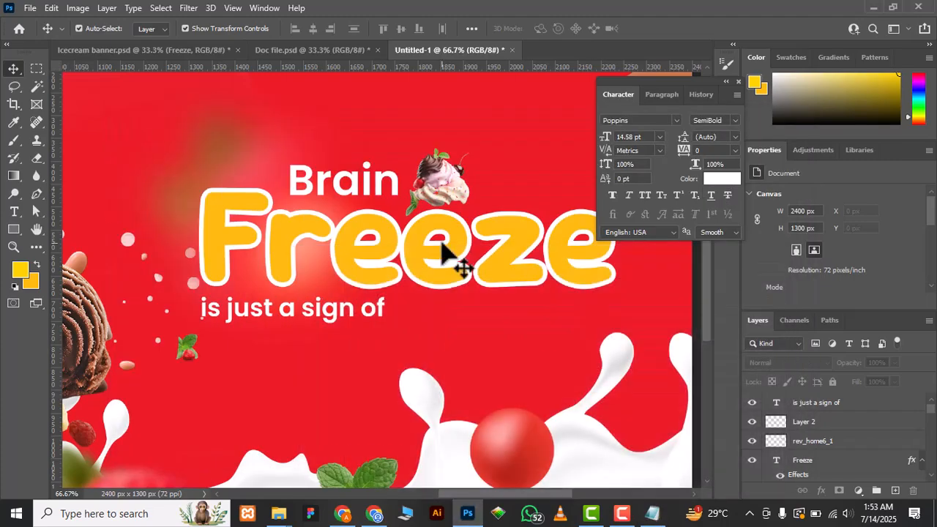
drag(423, 249, 422, 366)
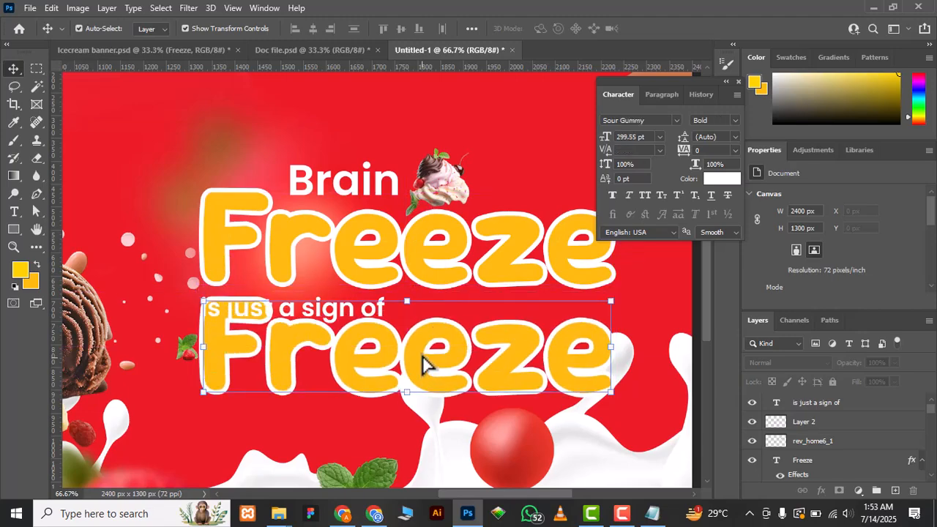
Step: Replace the duplicated "Freeze" text with the copied "pure happiness!"
key(t)
click(412, 352)
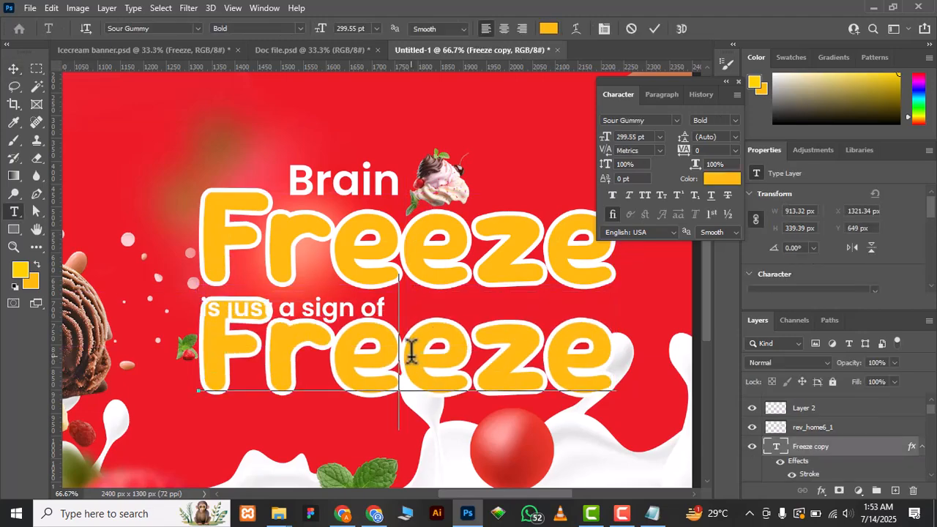
key(ctrl+a)
text(pure ha)
Step: Set the "pure happiness!" text colour to white and hide its stroke effect
key(ctrl+a)
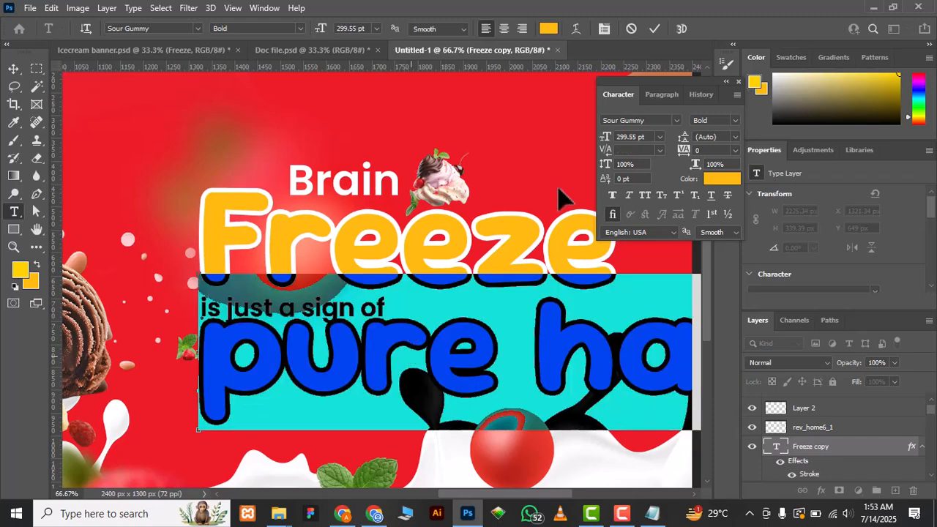
click(708, 178)
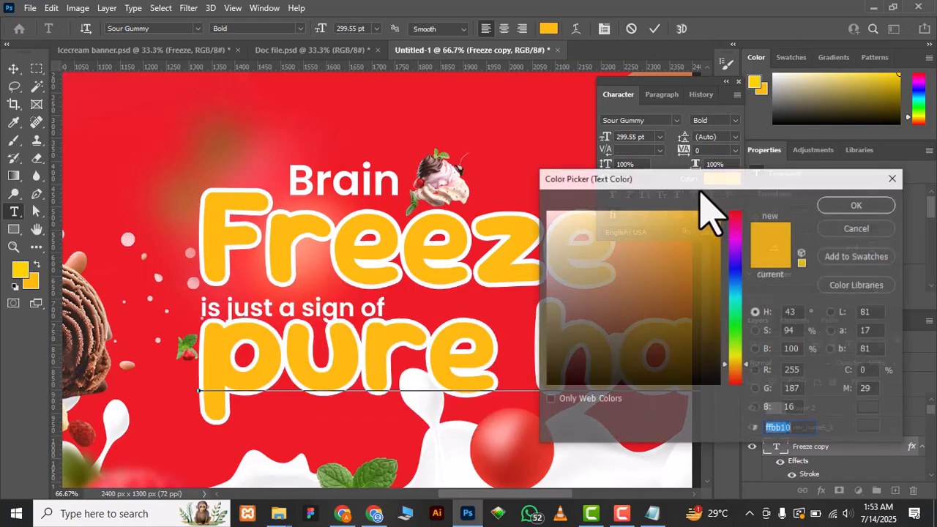
drag(587, 244, 528, 191)
click(834, 199)
key(ctrl+Return)
Step: Scale the "pure happiness!" text down to about 68.5 pt and place it directly after "is just a sign of"
double_click(638, 138)
text(250)
key(Return)
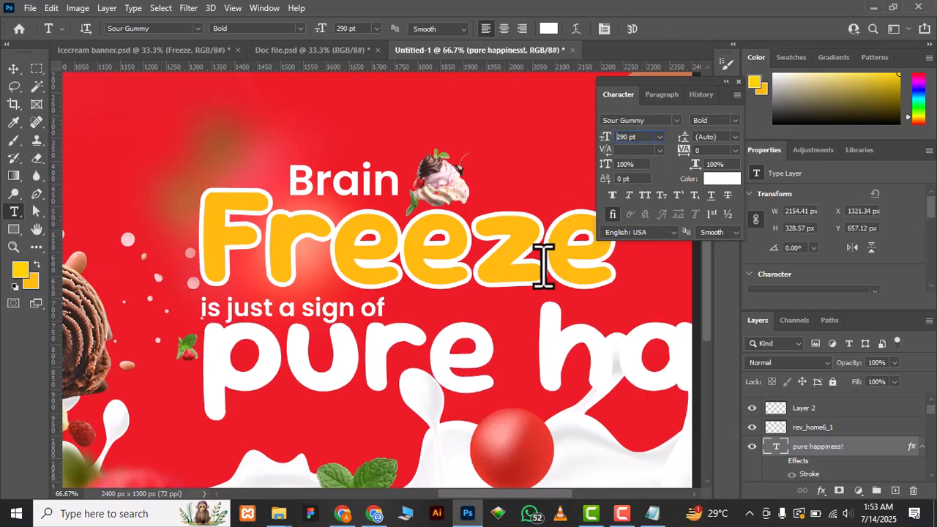
key(v)
drag(479, 351, 448, 339)
scroll(449, 339, down, 1)
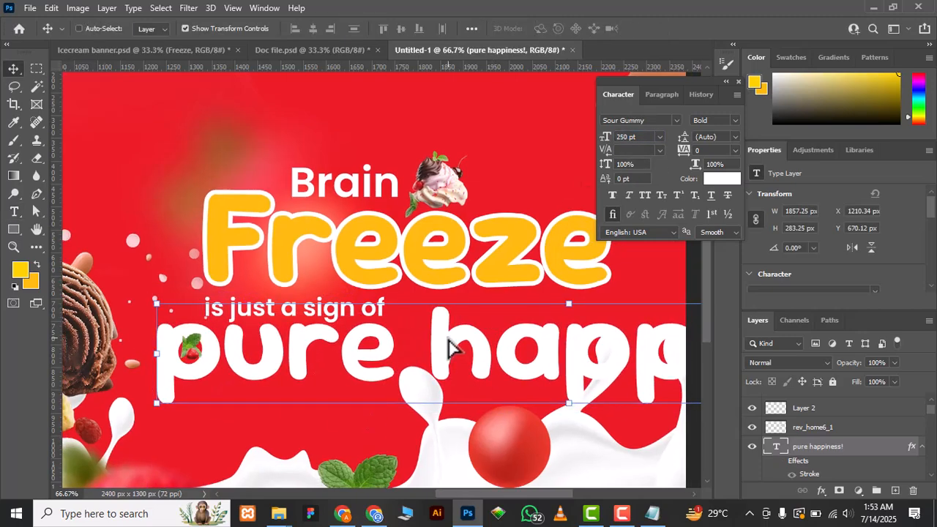
drag(210, 374, 420, 308)
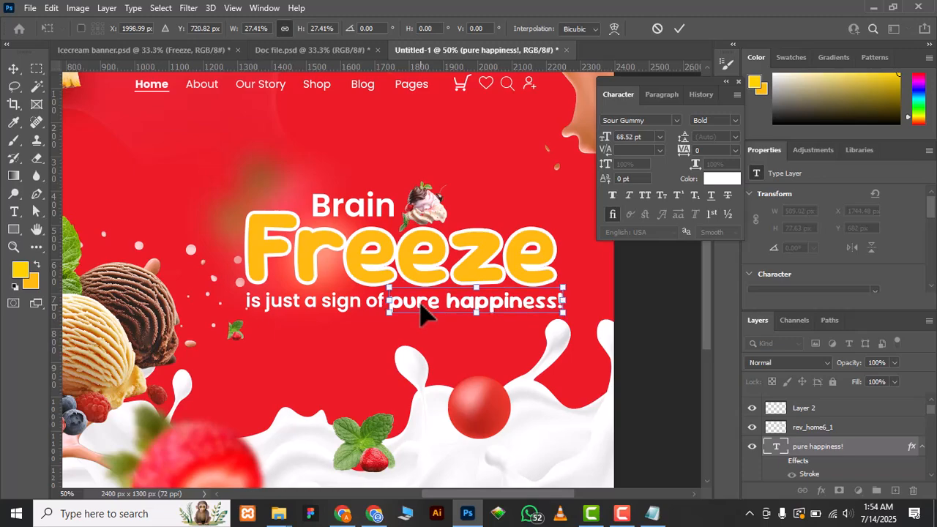
key(Return)
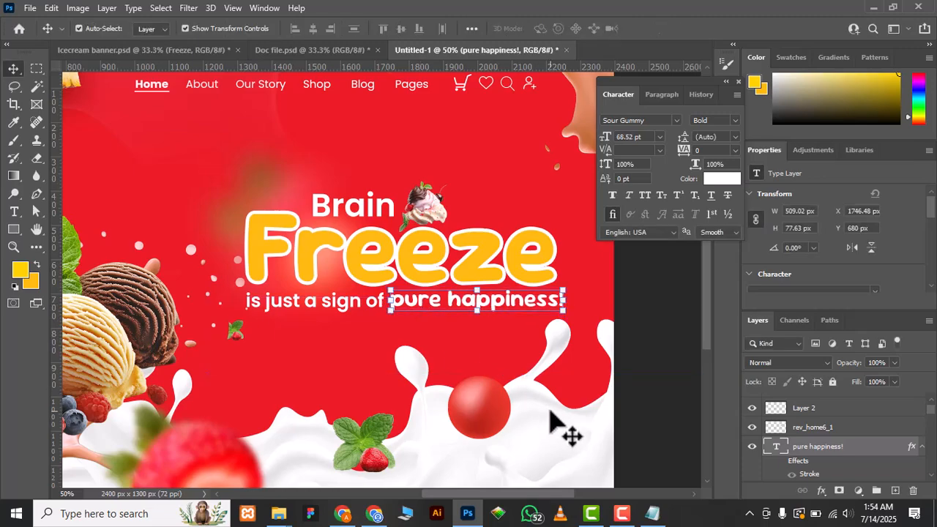
Step: Select all the headline texts with the small ice cream image and nudge them up and slightly left together
key(ctrl+minus)
click(410, 227)
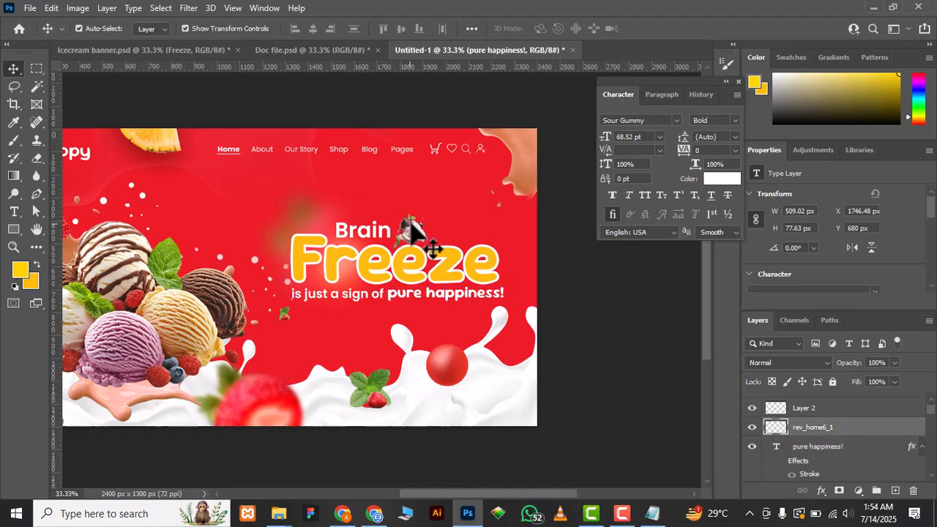
shift+click(343, 294)
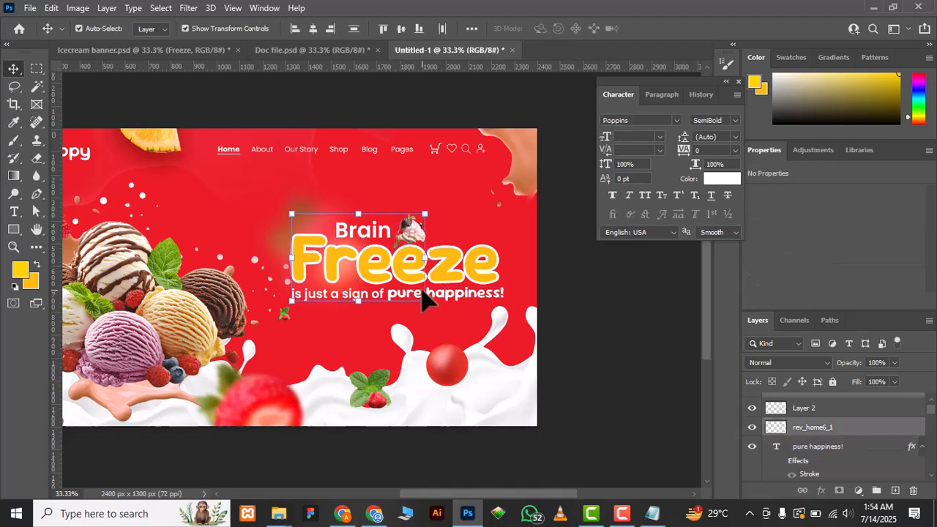
shift+click(455, 295)
key(shift+Up)
key(shift+Up)
key(shift+Up)
key(shift+Up)
key(shift+Up)
key(shift+Up)
key(shift+Up)
key(shift+Up)
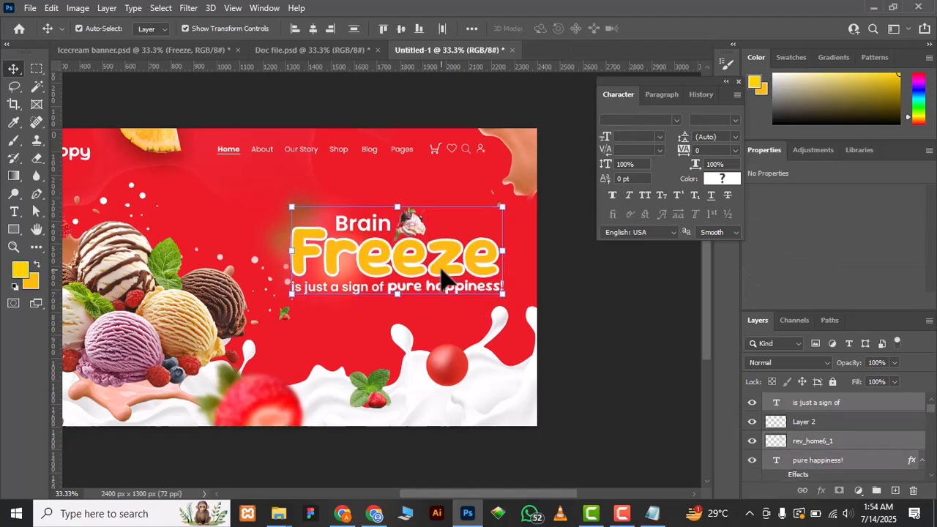
key(shift+Left)
key(shift+Up)
key(shift+Up)
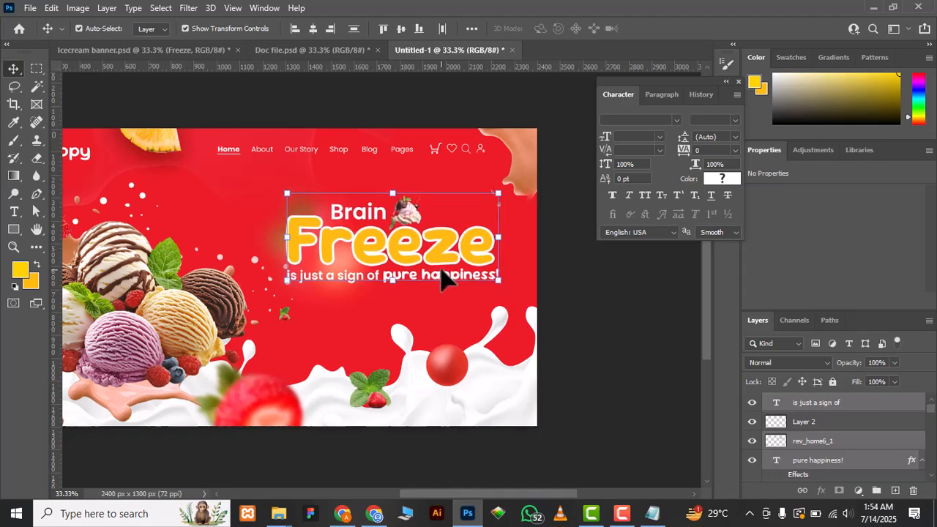
Step: Rotate the white milk splash along the banner's lower edge slightly clockwise
click(506, 383)
drag(571, 260, 605, 278)
key(Return)
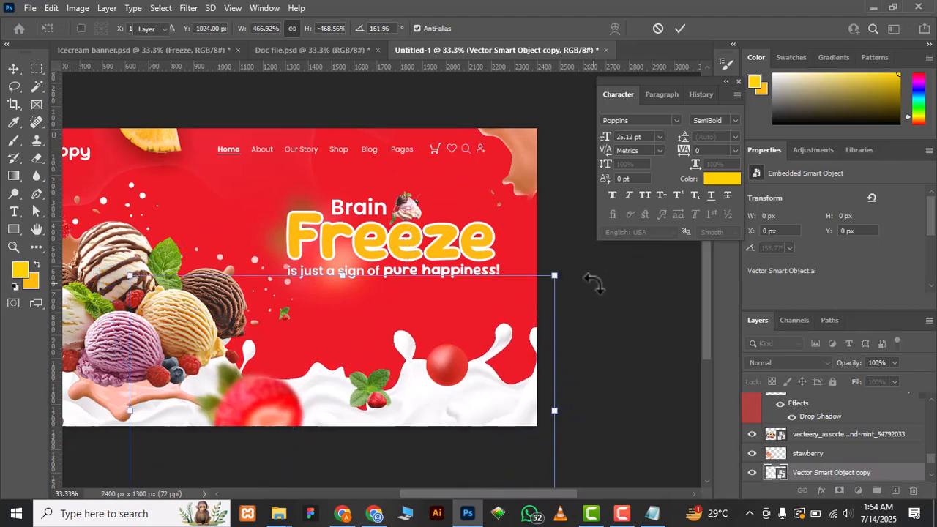
Step: Move the red ball on the milk splash slightly right and down
key(ctrl+plus)
click(510, 404)
drag(510, 378, 515, 421)
key(Return)
drag(442, 341, 438, 312)
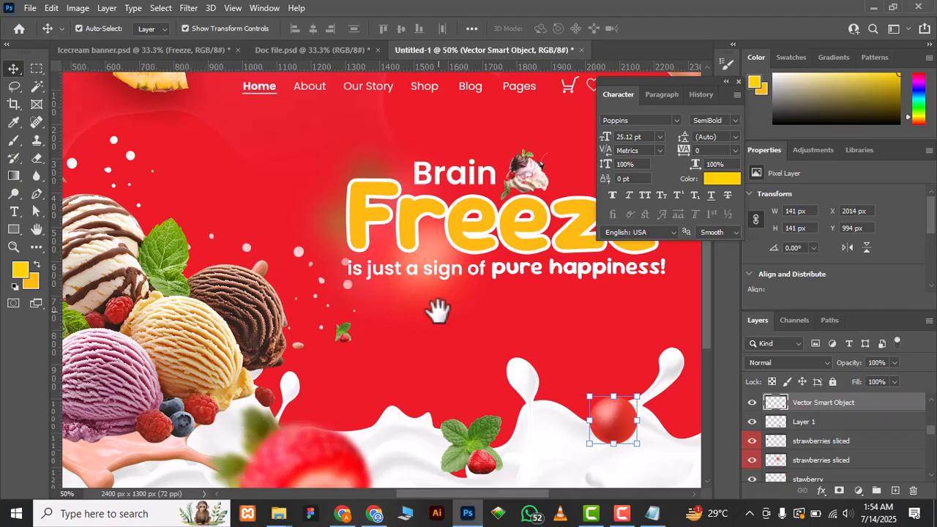
Step: Copy the Lorem Ipsum paragraph from Notepad and move the small mint-and-raspberry sprig up beside the ice cream scoops in Photoshop
click(653, 514)
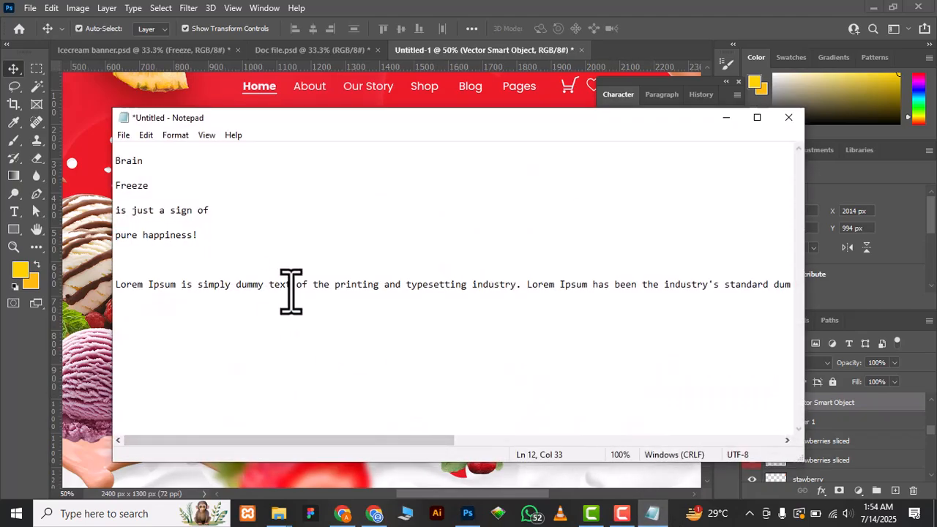
drag(116, 285, 918, 289)
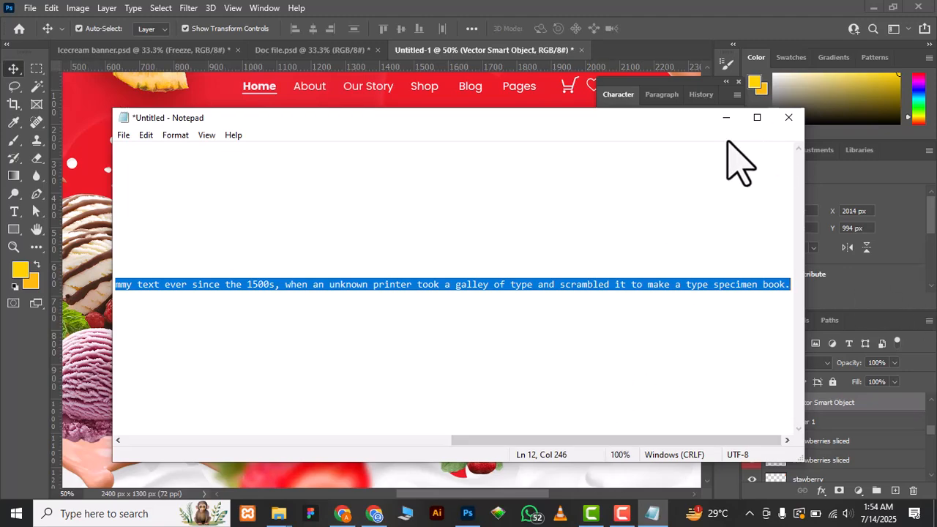
click(726, 118)
drag(347, 345, 225, 244)
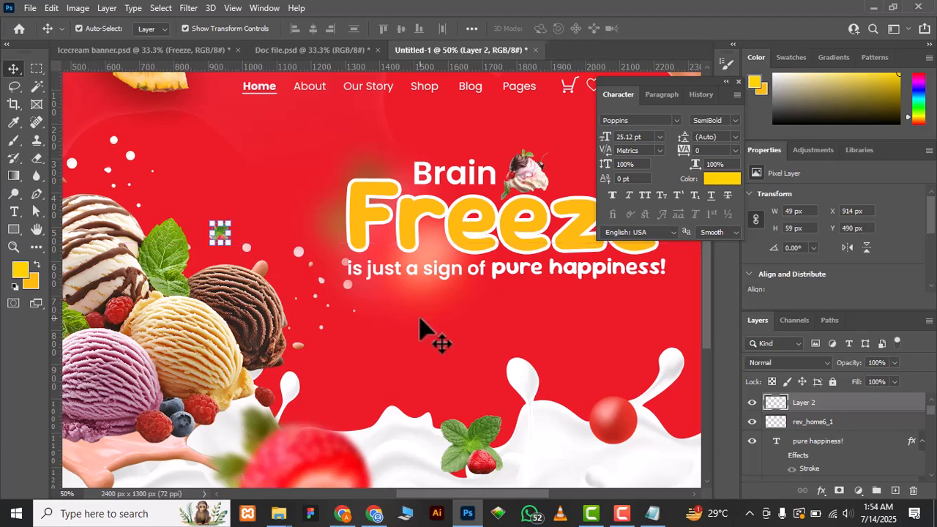
Step: Add the Lorem Ipsum paragraph in a text box about 930 px wide below the headline, using Poppins Regular
key(t)
drag(347, 301, 666, 368)
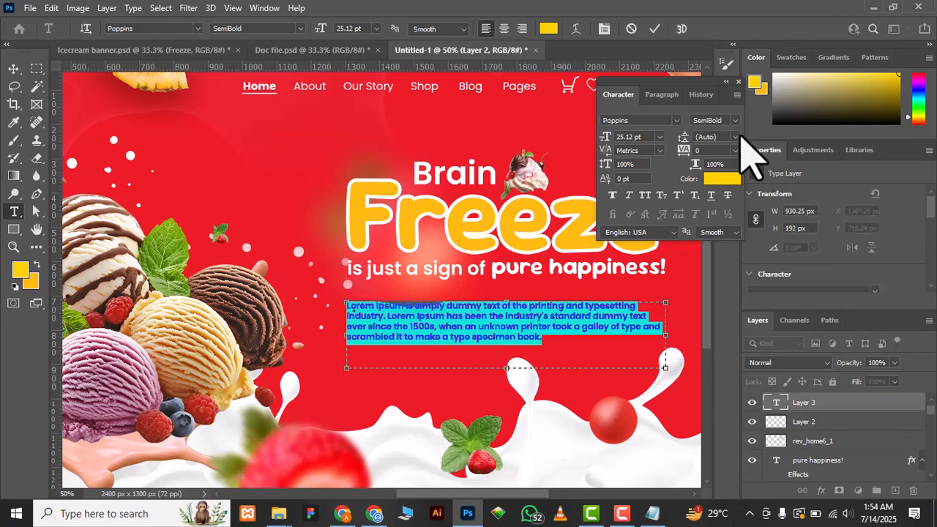
click(724, 120)
click(738, 187)
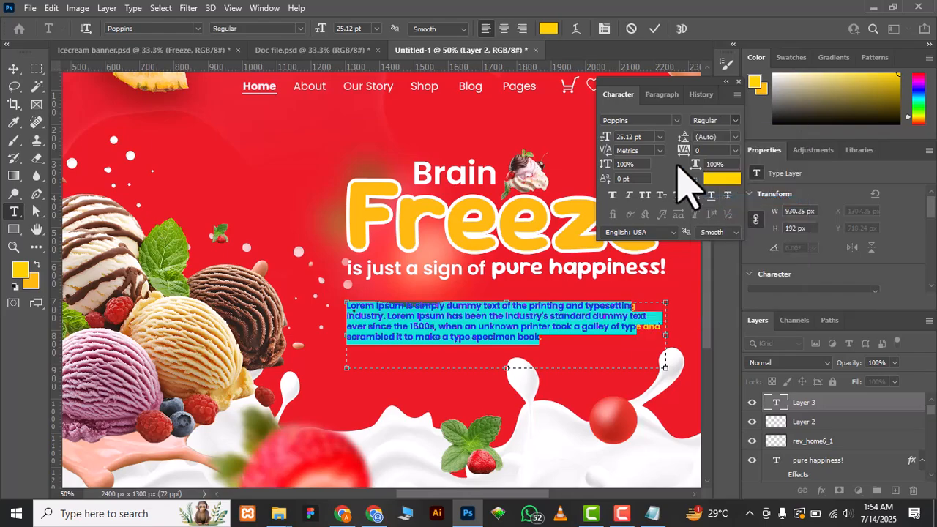
Step: Set the paragraph's colour to white (ffffff) and shorten its text box to about 152 px high
click(715, 180)
click(547, 211)
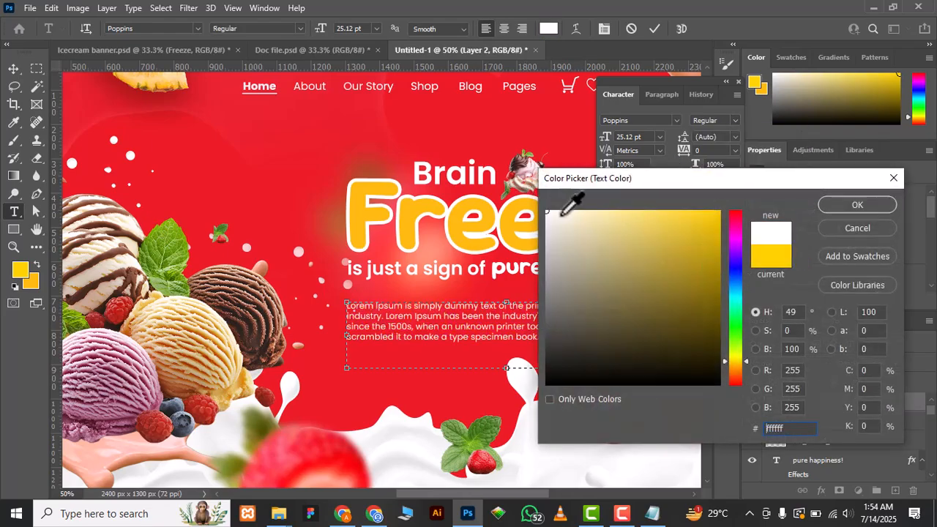
click(838, 205)
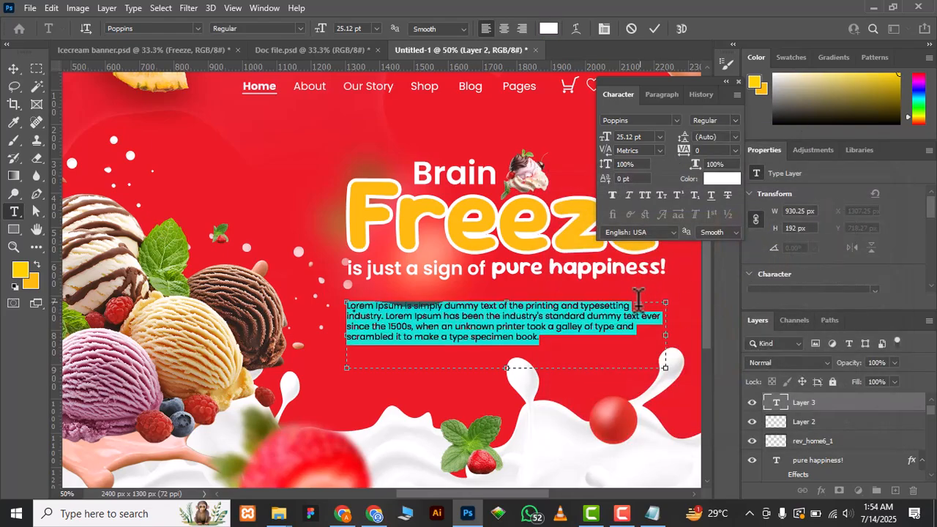
drag(505, 360, 505, 352)
click(13, 68)
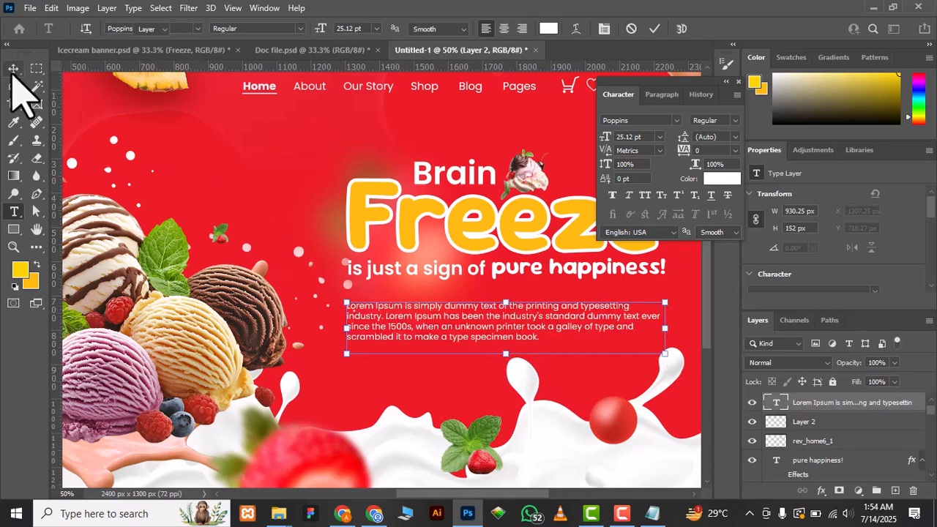
Step: Nudge the paragraph up about 45 px and right about 2 px, close beneath "is just a sign of"
key(shift+Right)
key(shift+Up)
key(Left)
key(Left)
key(Left)
key(Left)
key(Up)
key(Up)
key(Up)
key(Up)
key(Up)
key(Up)
key(Up)
key(Up)
key(Up)
key(Up)
key(Up)
key(Up)
Step: Move the pink droplets beside the ice cream scoops about 103 px left and rotate them to about -174.26°
drag(298, 252, 264, 255)
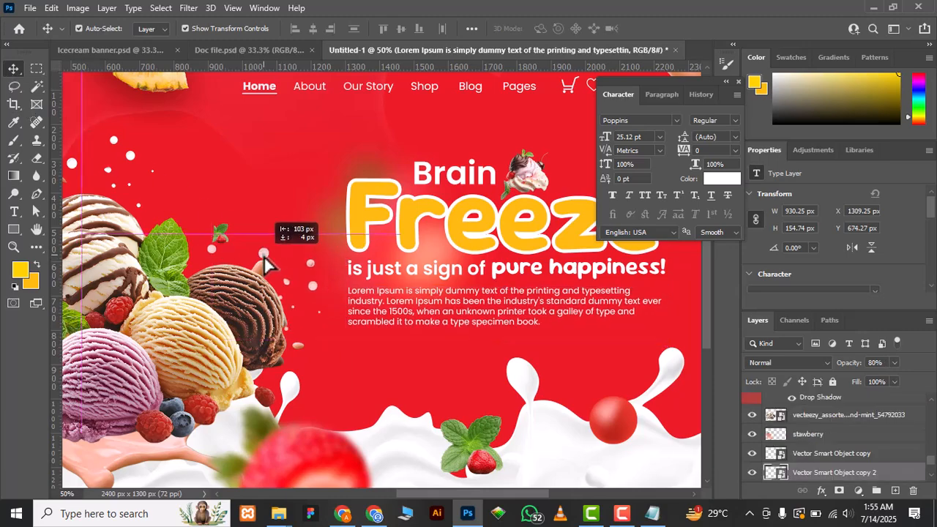
drag(320, 231, 258, 280)
key(Return)
Step: Move the blurred strawberry behind the headline up and to the left, away from "Brain"
drag(486, 300, 413, 272)
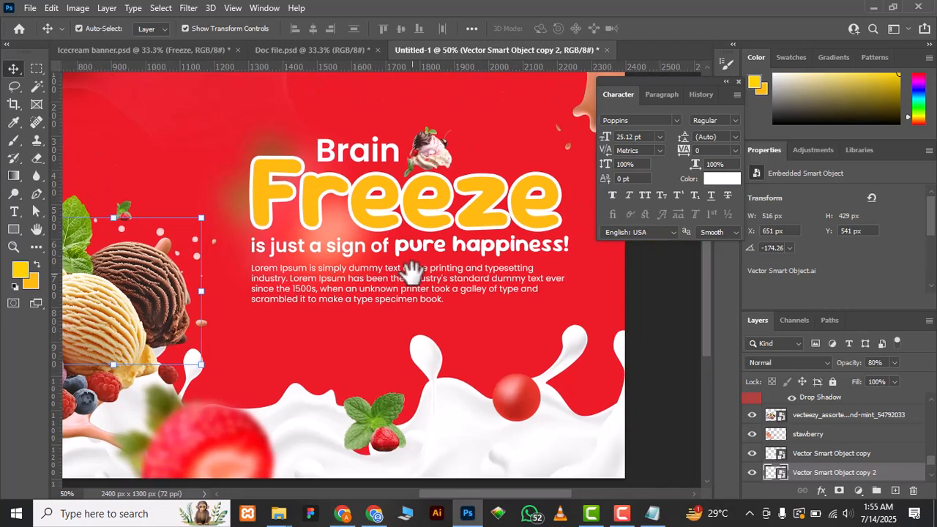
drag(333, 237, 287, 211)
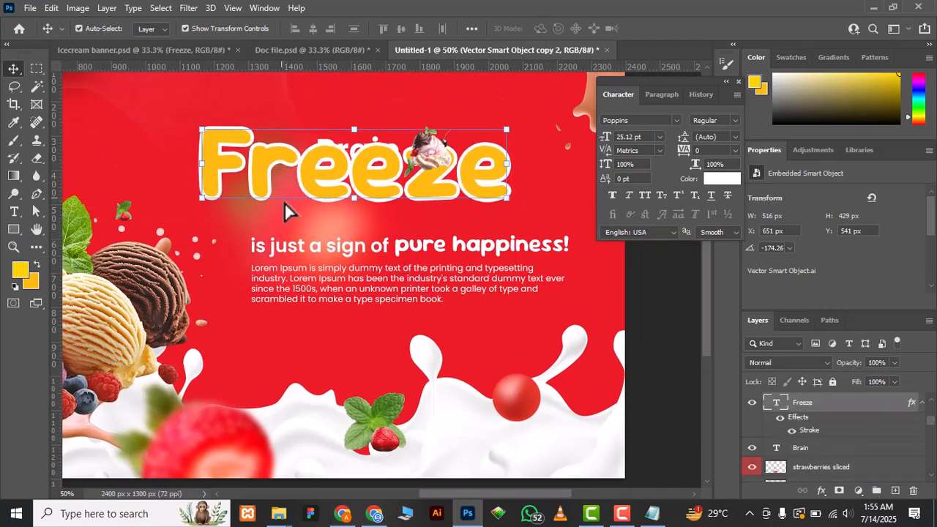
key(ctrl+z)
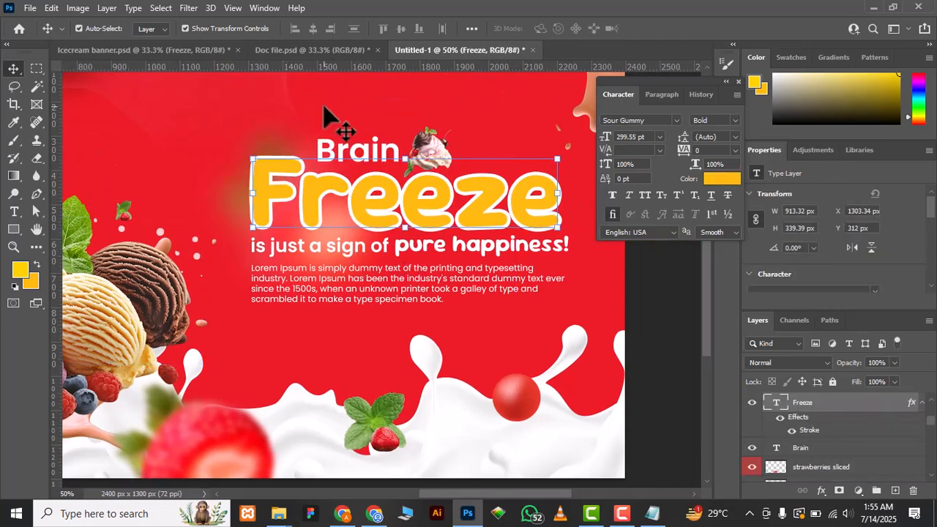
drag(221, 126, 211, 95)
drag(277, 177, 273, 181)
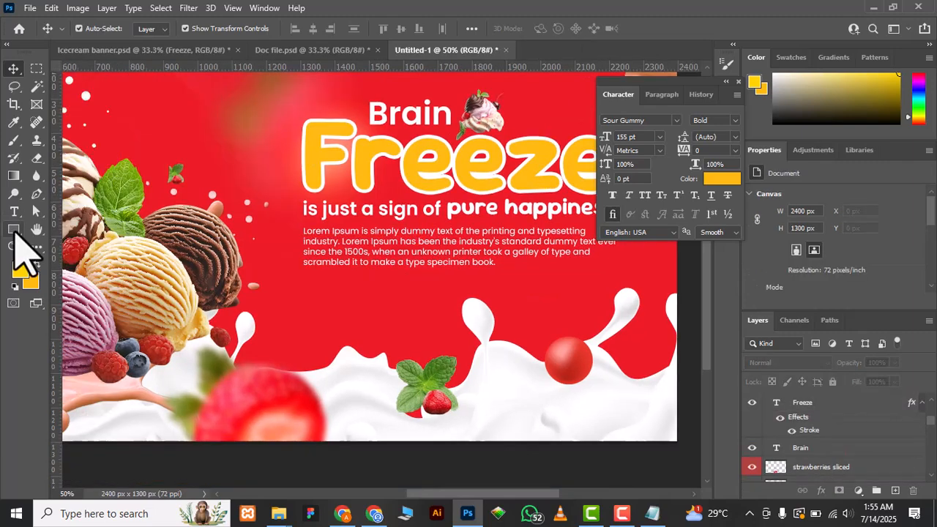
Step: Draw a rounded rectangle of about 405 × 107 px below the paragraph as a button
click(13, 228)
drag(306, 281, 443, 317)
key(v)
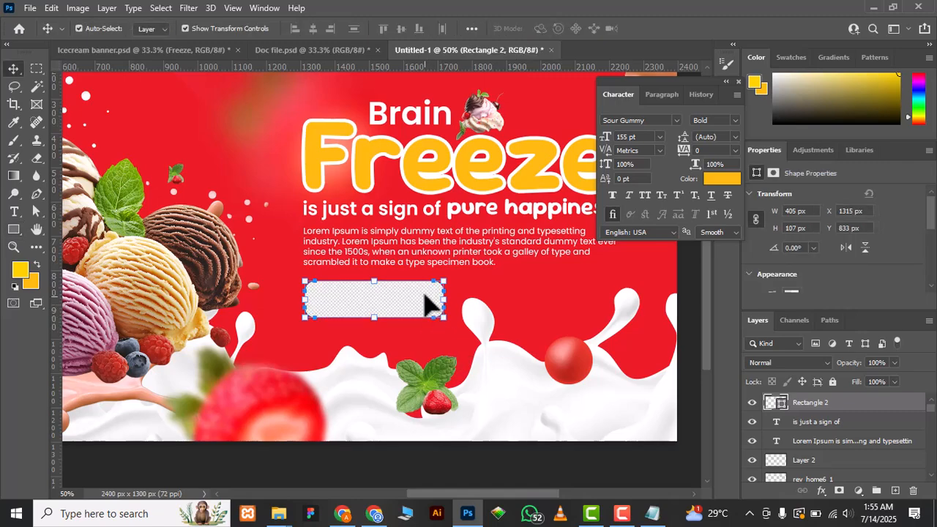
Step: Fill the button rectangle with the orange-yellow sampled from the "Freeze" text
key(d)
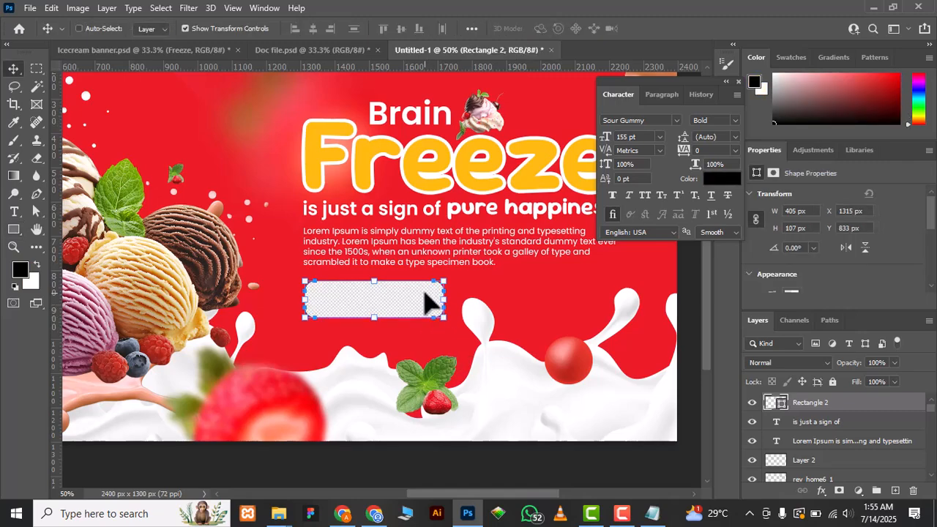
key(ctrl+BackSpace)
key(i)
click(413, 155)
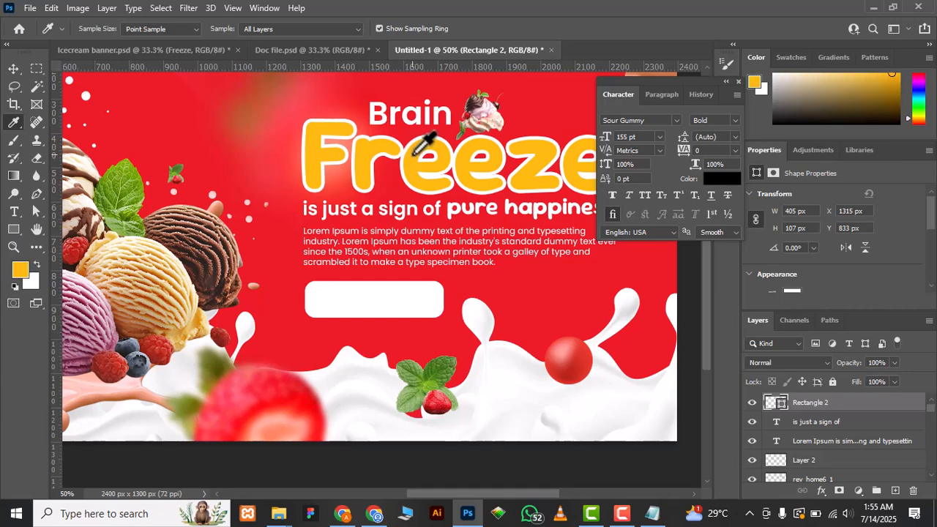
key(x)
key(ctrl+BackSpace)
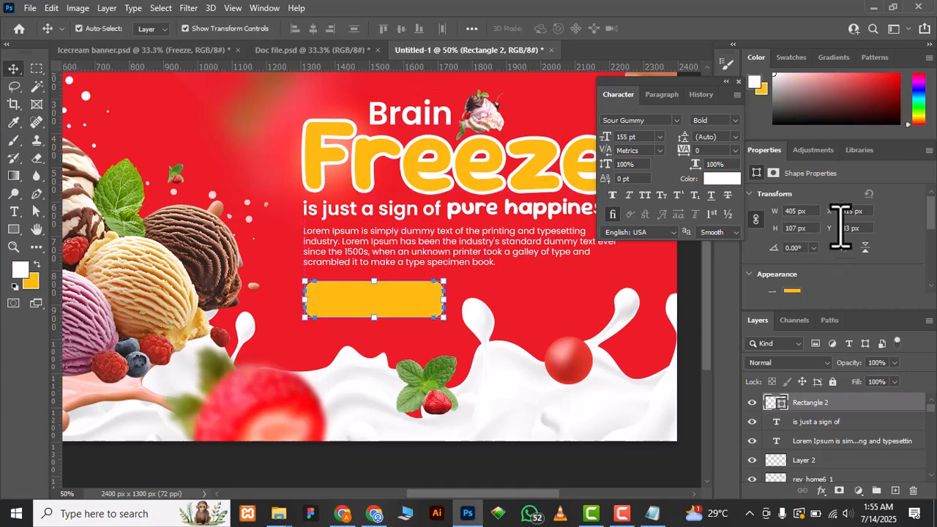
Step: Move the button rectangle up 12 px and left 4 px to line it up under the paragraph
scroll(842, 249, down, 3)
click(777, 247)
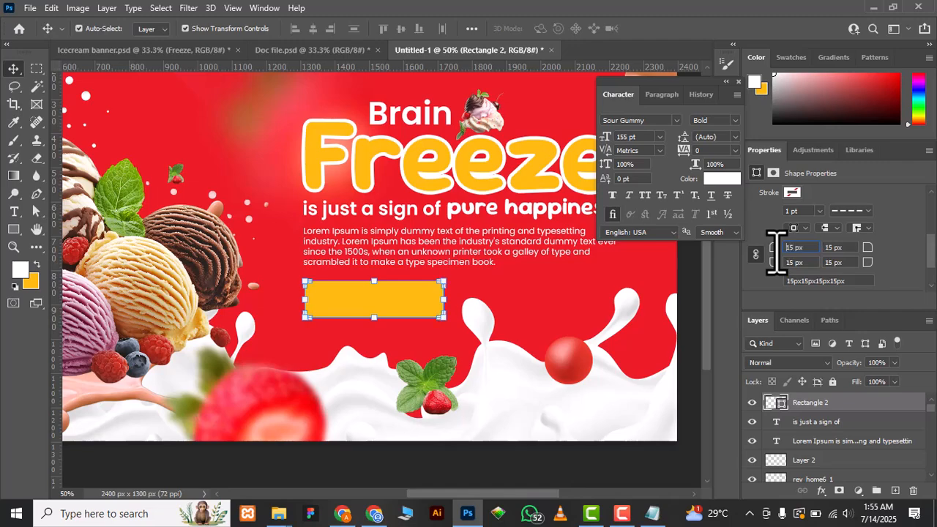
click(505, 316)
click(429, 313)
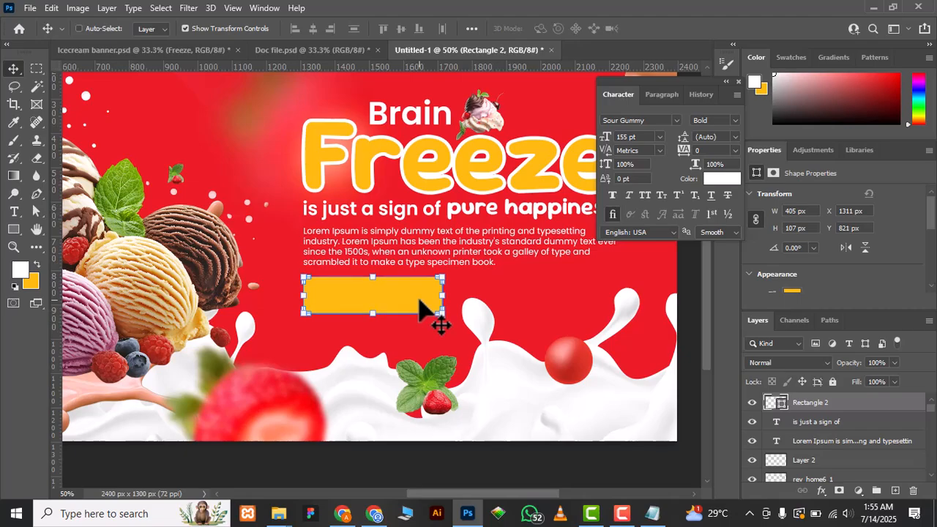
key(ctrl+minus)
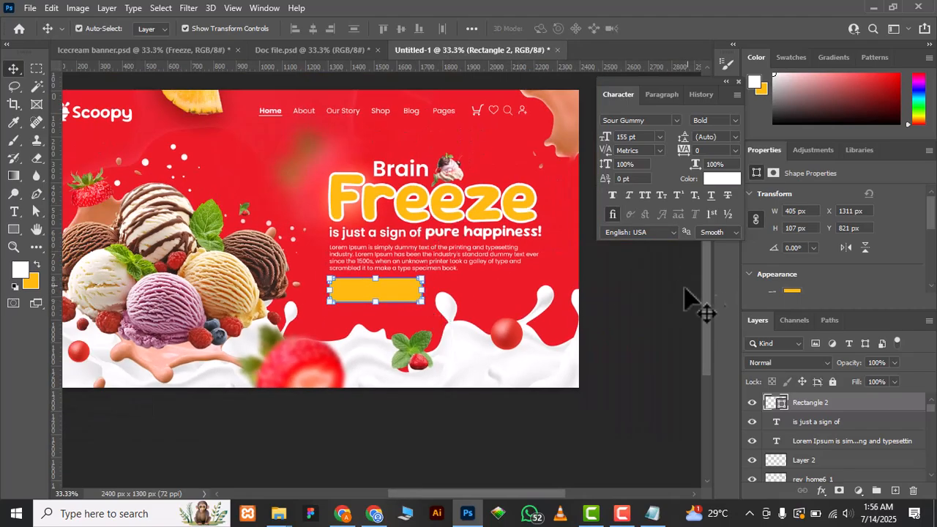
Step: Add a white "Shop Now!" text and enlarge it to about 48 pt over the yellow button
click(546, 356)
drag(526, 336, 631, 372)
drag(333, 352, 308, 332)
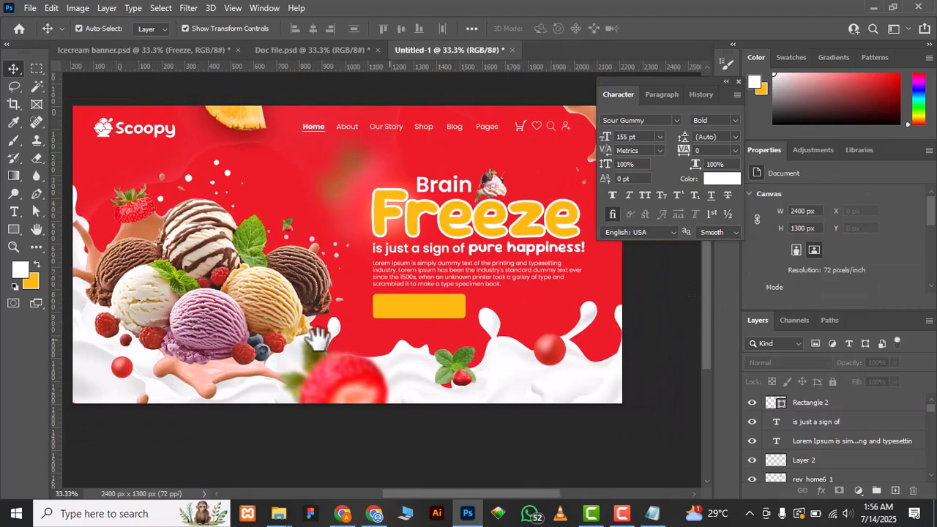
key(ctrl+plus)
key(ctrl+plus)
key(t)
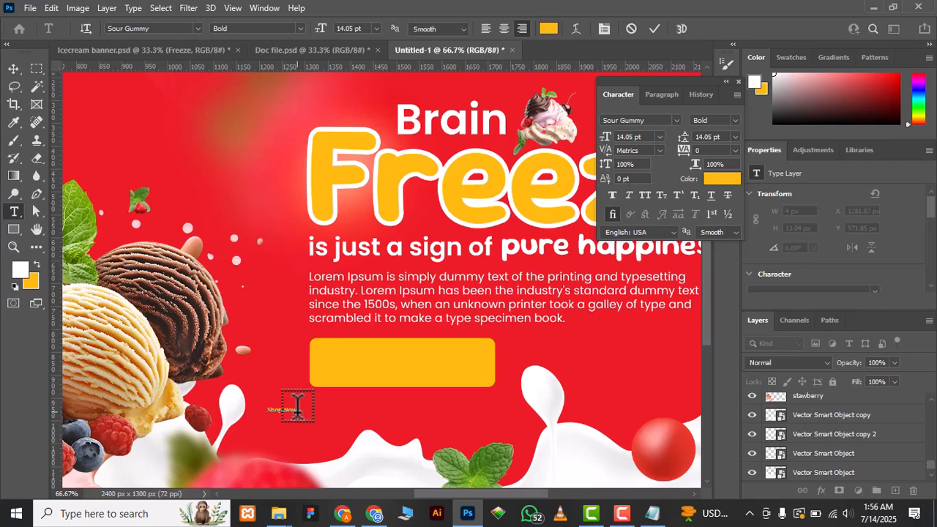
click(15, 68)
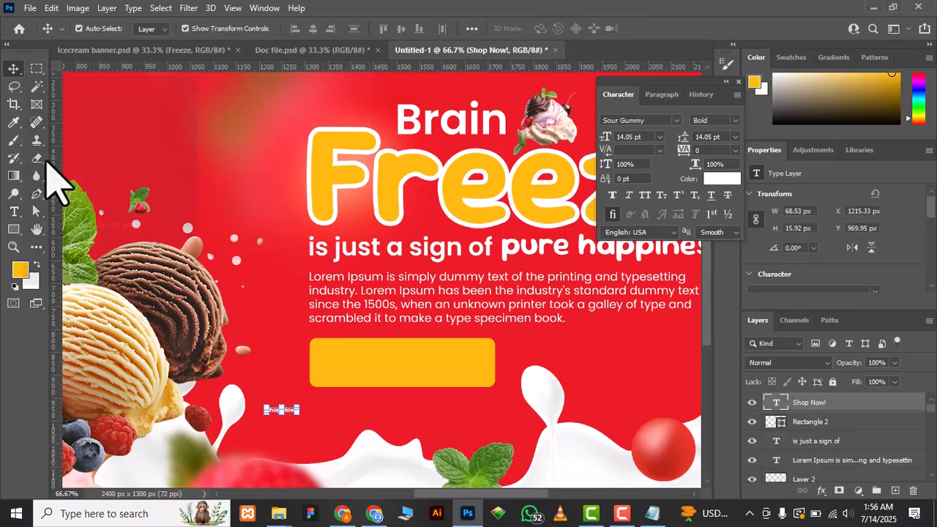
drag(304, 399, 452, 331)
key(Return)
Step: Set the "Shop Now!" text to Poppins Bold and adjust its position on the button
click(648, 121)
text(poppins)
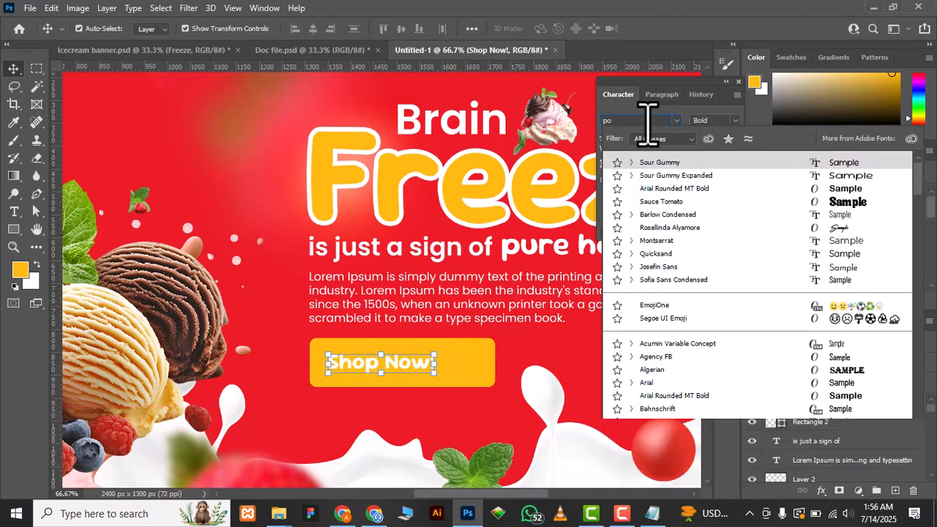
key(Return)
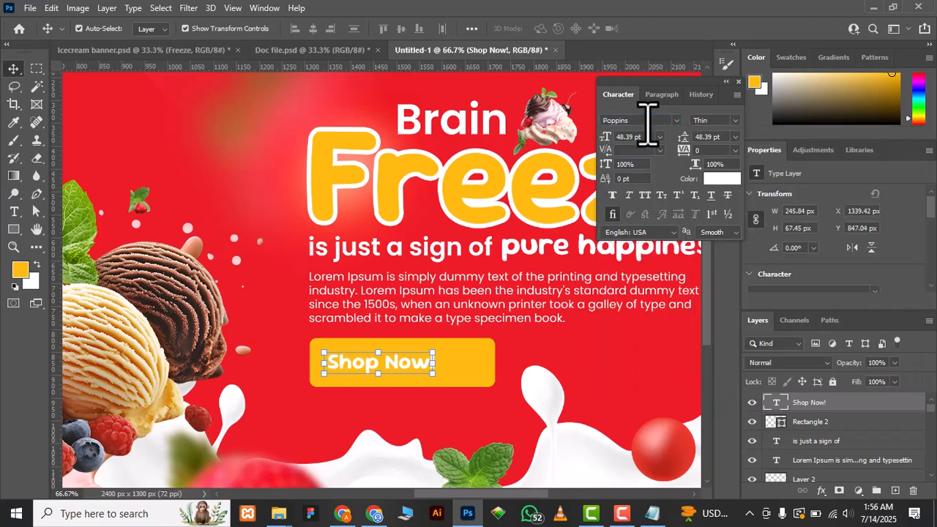
click(723, 121)
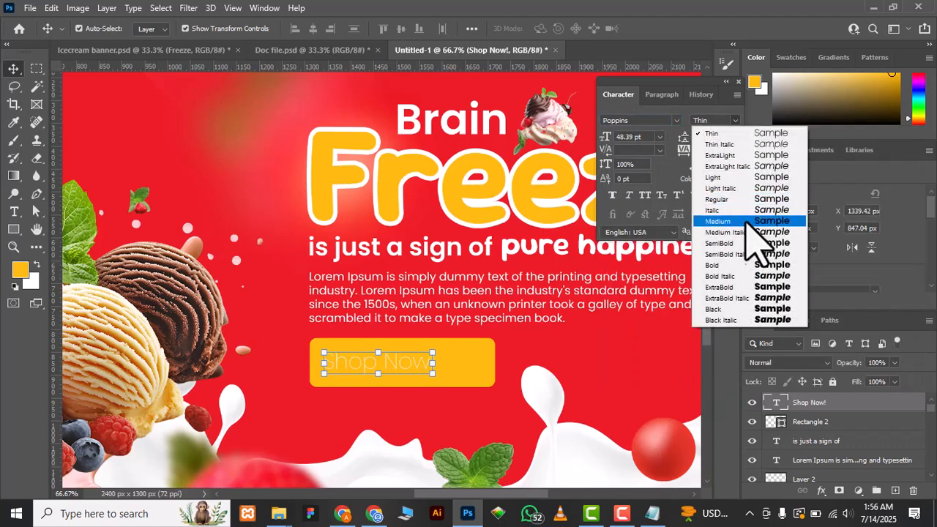
click(750, 265)
drag(420, 363, 428, 367)
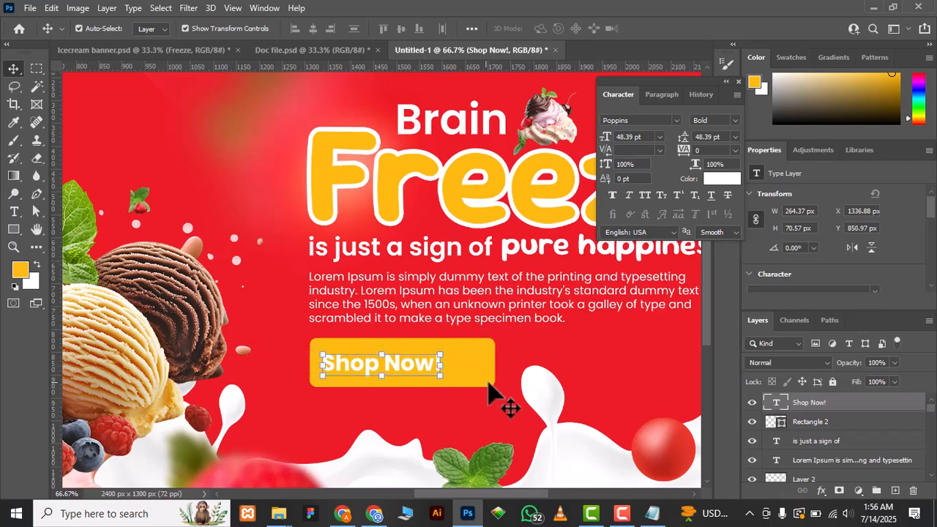
Step: Scale the yellow rectangle and its "Shop Now!" text down together until the button is about 297 × 78 px
click(483, 380)
drag(495, 386, 439, 372)
key(Return)
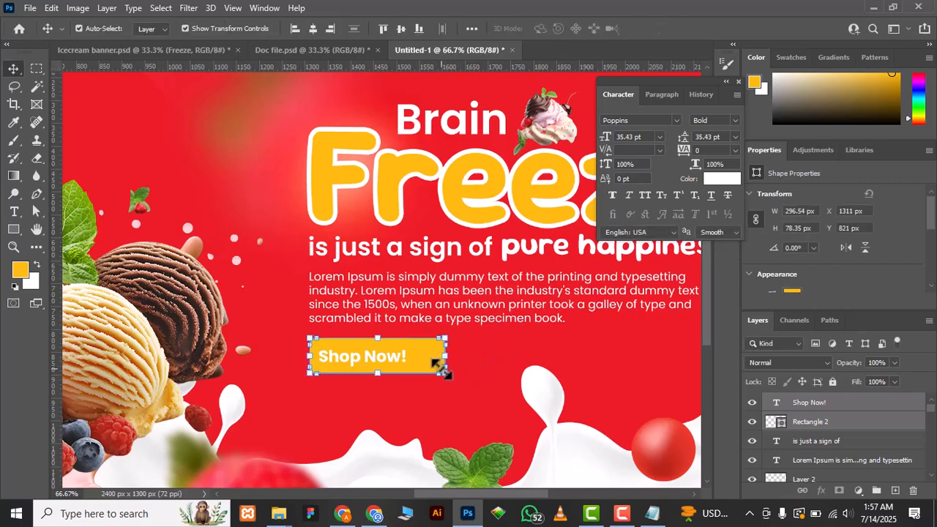
click(377, 359)
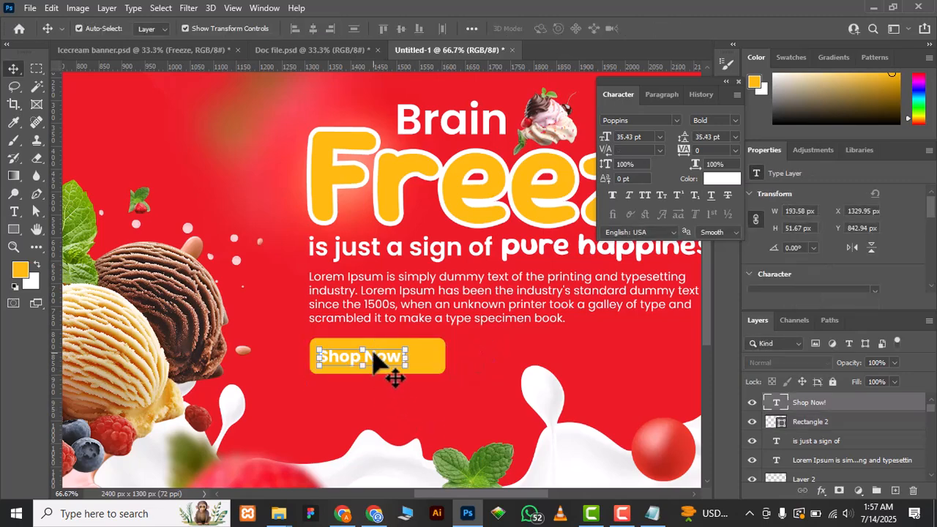
Step: Set the button rectangle's corner radius to 12 px and nudge the "Shop Now!" text slightly into line
click(434, 368)
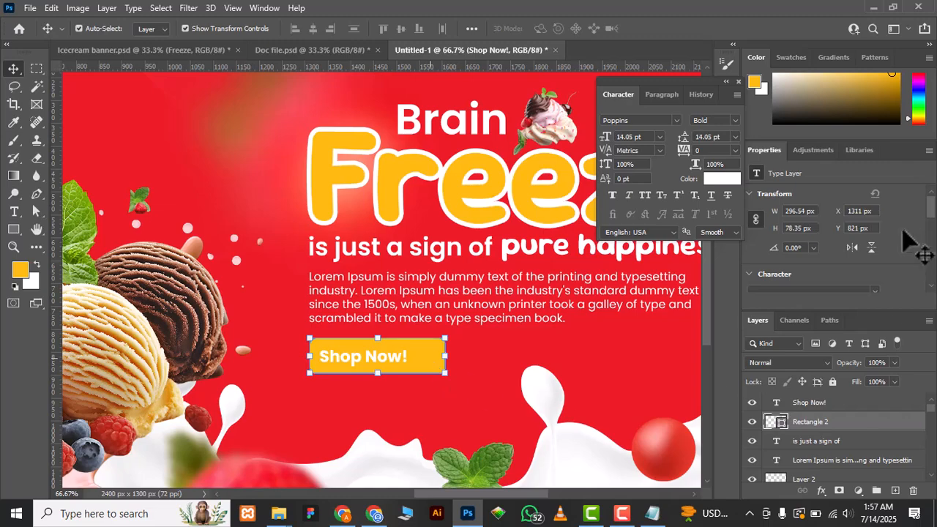
scroll(837, 271, down, 3)
scroll(837, 271, down, 2)
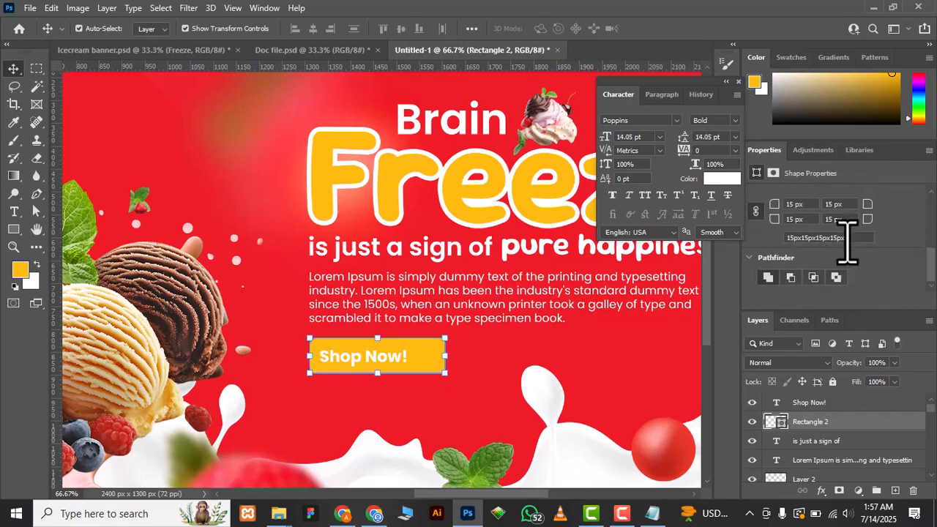
click(838, 204)
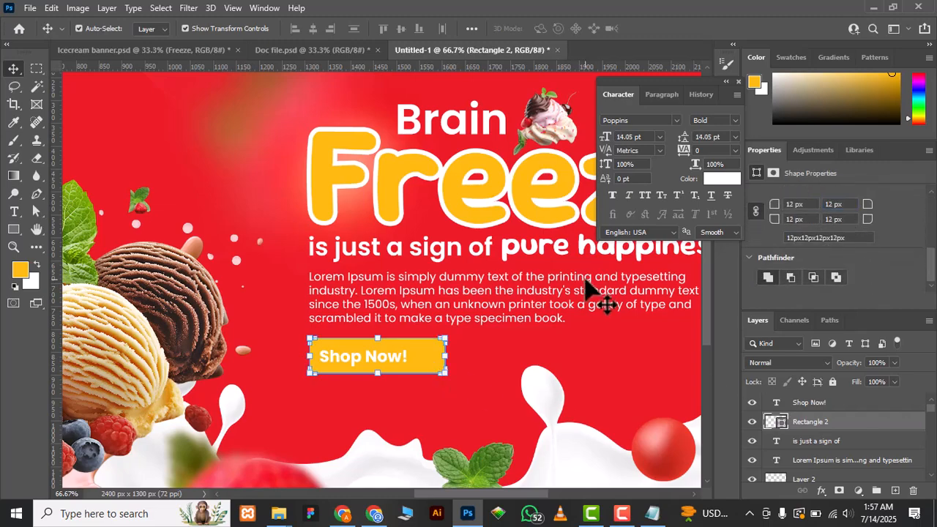
click(505, 362)
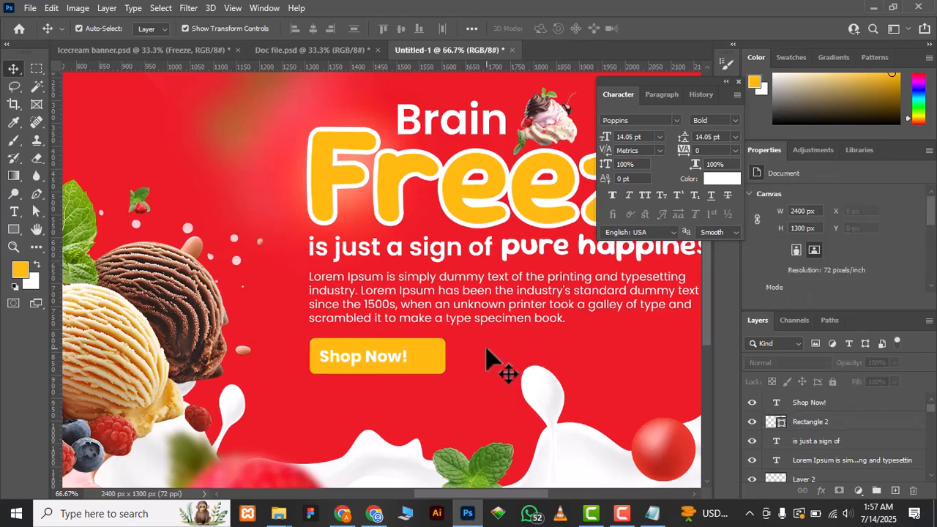
click(395, 366)
click(405, 352)
Step: Duplicate the small white arrow layer from Doc file.psd into the Untitled-1 banner and return to the banner
click(488, 344)
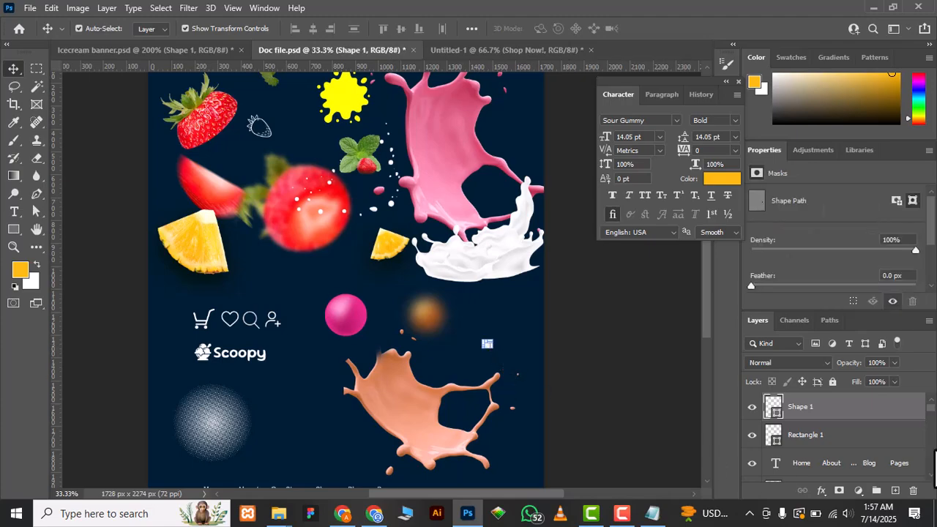
right_click(903, 415)
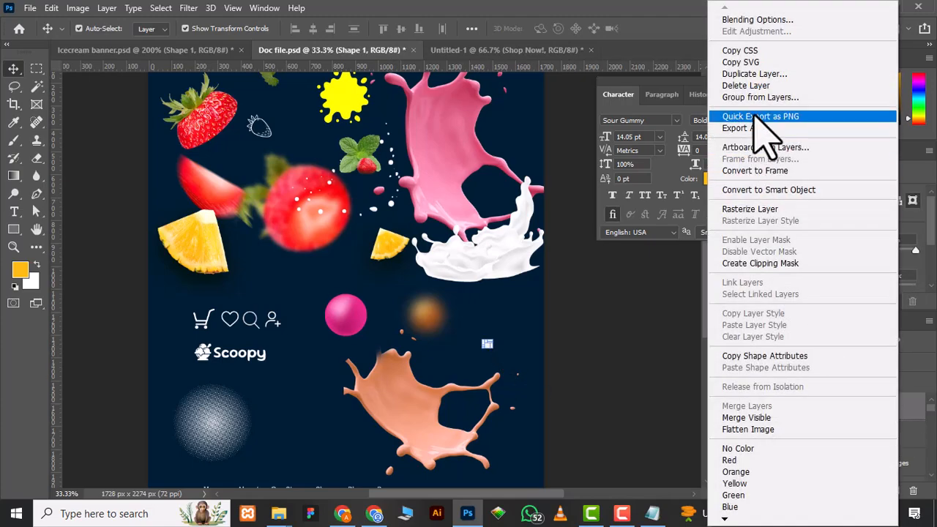
click(747, 74)
click(469, 183)
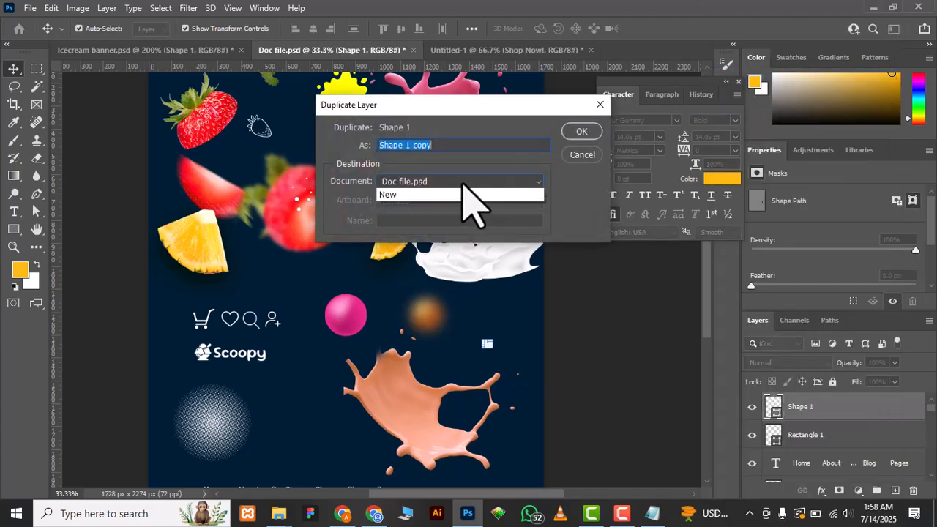
click(461, 206)
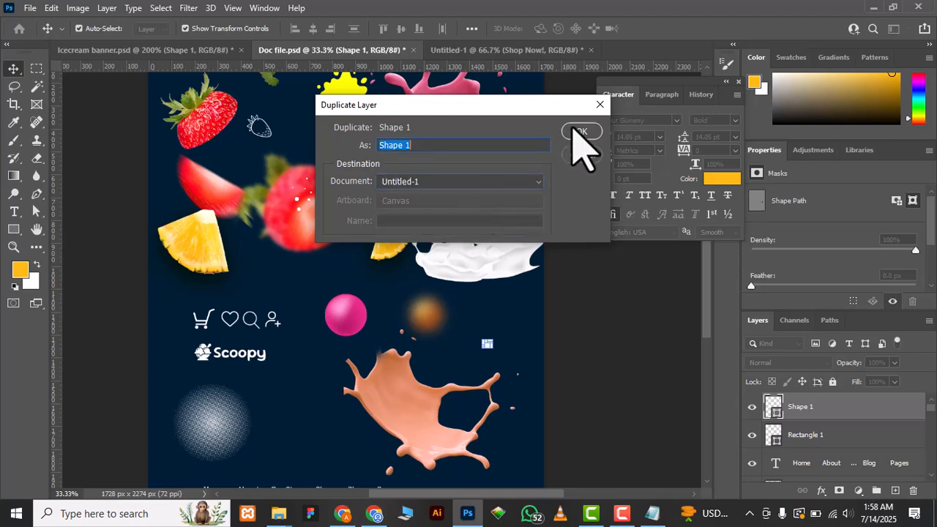
click(581, 131)
click(472, 50)
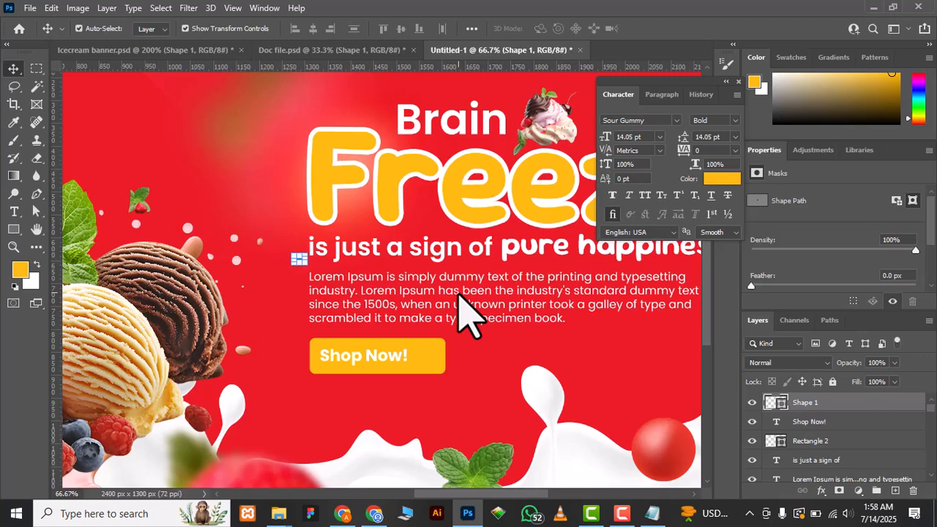
Step: Centre the arrow in a temporary rectangular selection beside "Shop Now!" on the button and deselect
key(m)
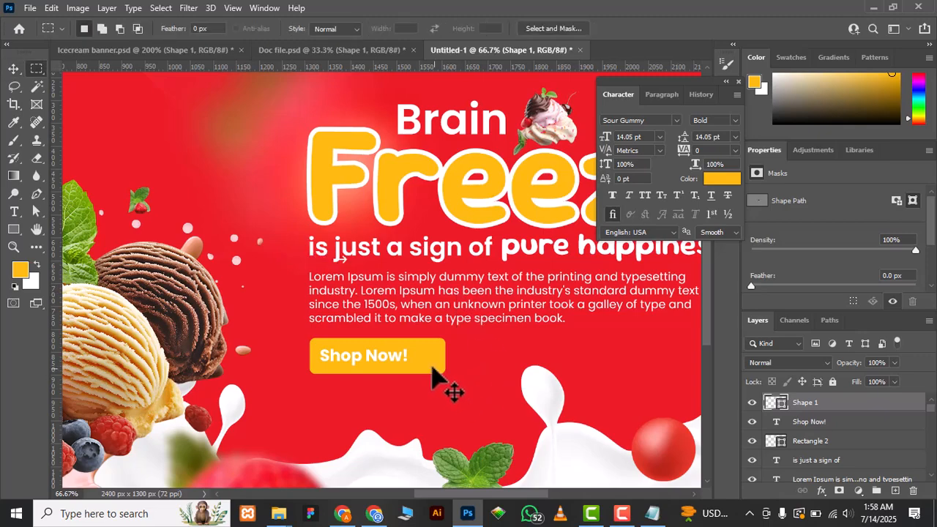
drag(415, 347, 439, 364)
key(v)
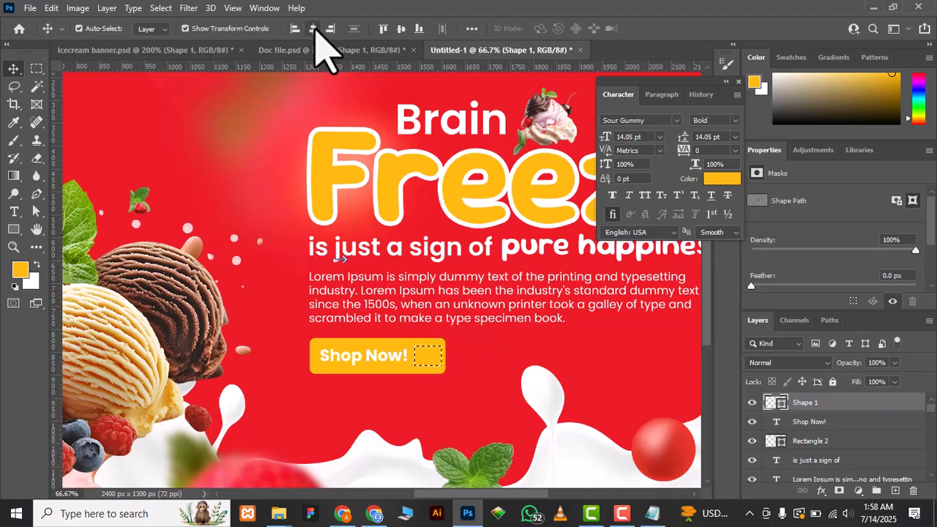
key(ctrl+d)
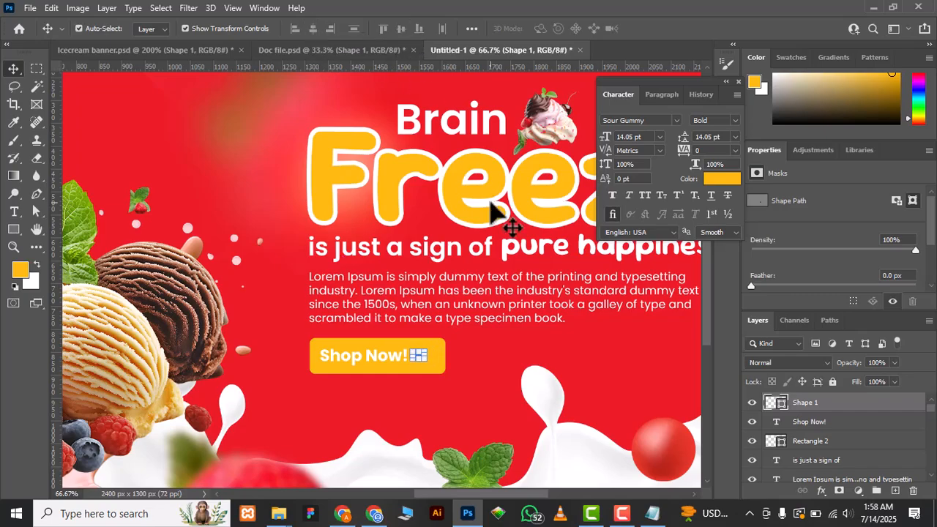
Step: Resize the button rectangle to about 273 × 76 px to fit around the text and arrow
key(ctrl+plus)
drag(517, 267, 478, 202)
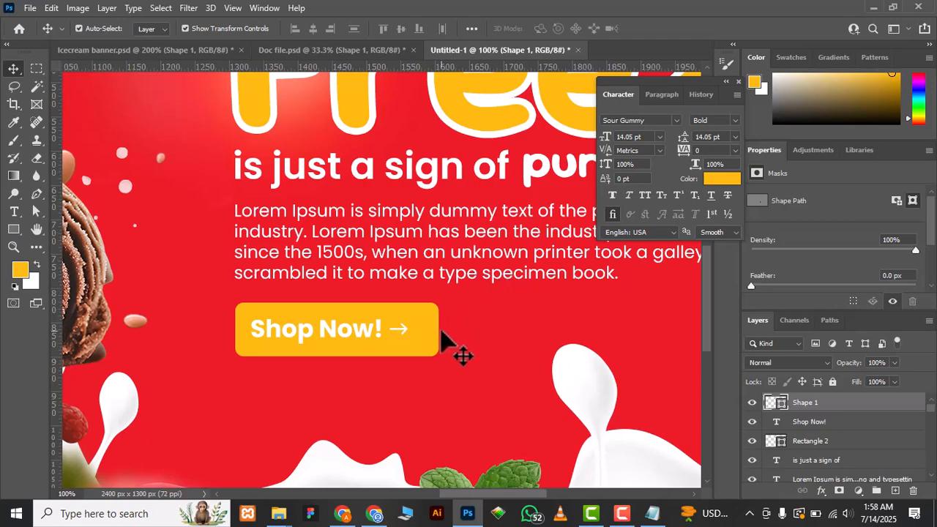
ctrl+click(437, 353)
drag(437, 356, 485, 382)
key(Return)
click(457, 410)
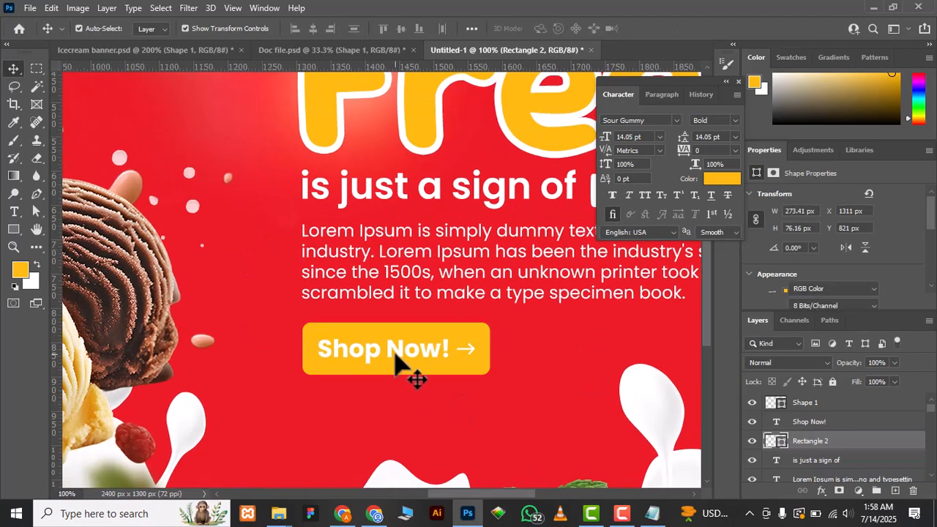
Step: Set the "Shop Now!" text to SemiBold and scale it down to about 91%
click(396, 355)
click(717, 120)
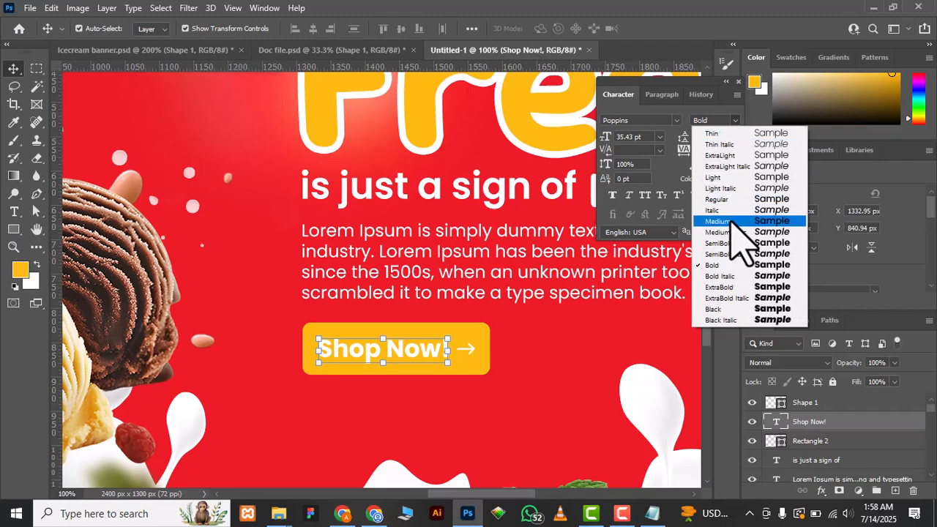
click(721, 243)
click(549, 372)
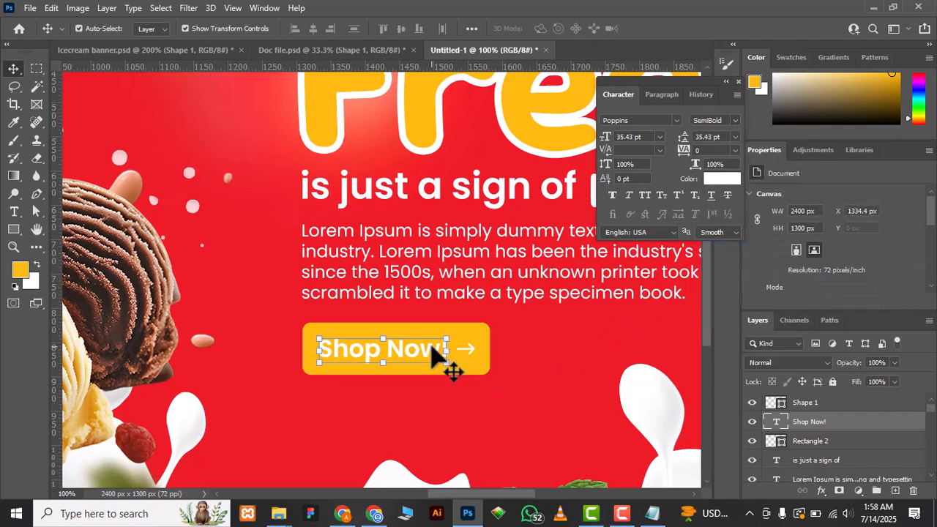
drag(447, 339, 442, 341)
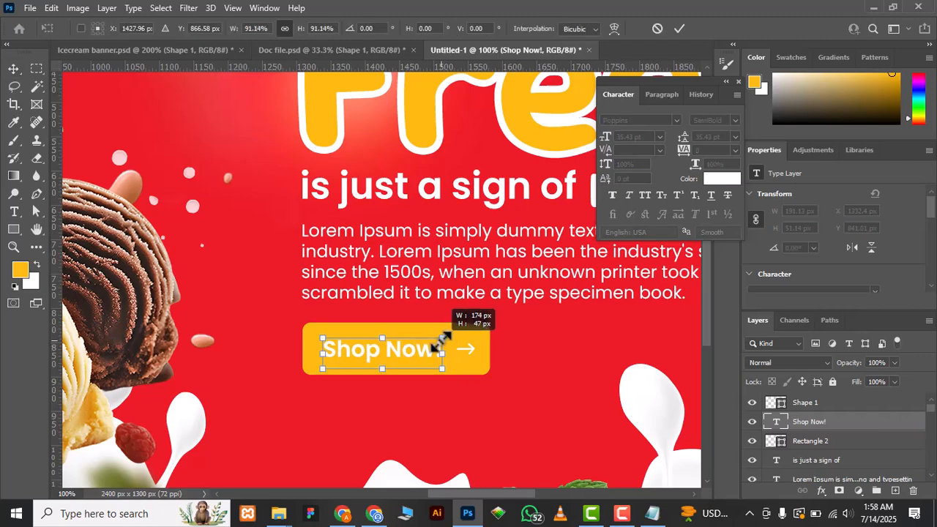
key(Return)
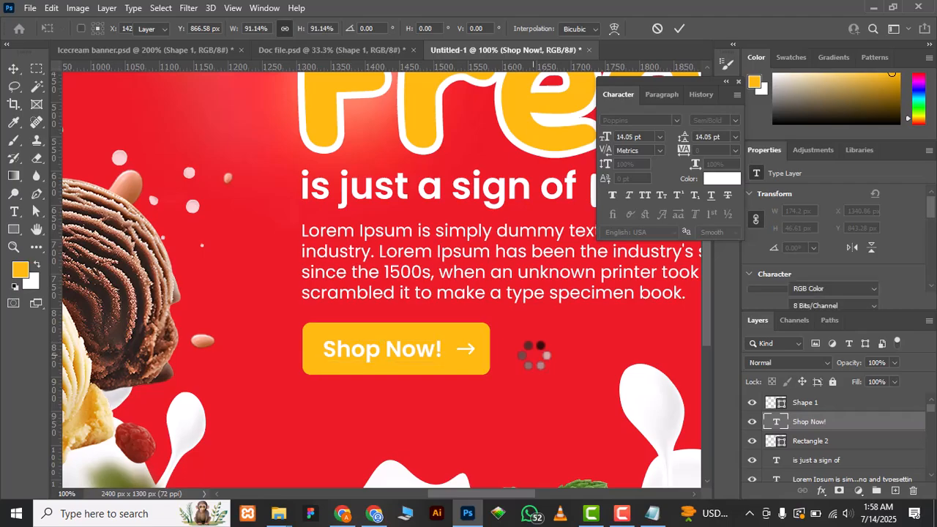
click(534, 356)
Step: Try to move the button and its "Shop Now!" text further down below the paragraph
key(ctrl+minus)
key(ctrl+minus)
key(ctrl+minus)
key(ctrl+minus)
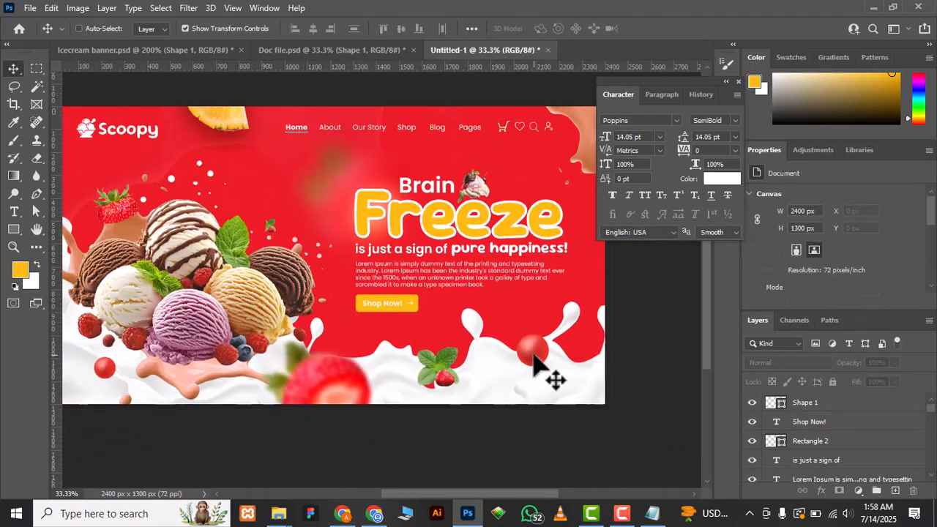
key(ctrl+plus)
key(ctrl+plus)
drag(307, 356, 491, 344)
click(448, 331)
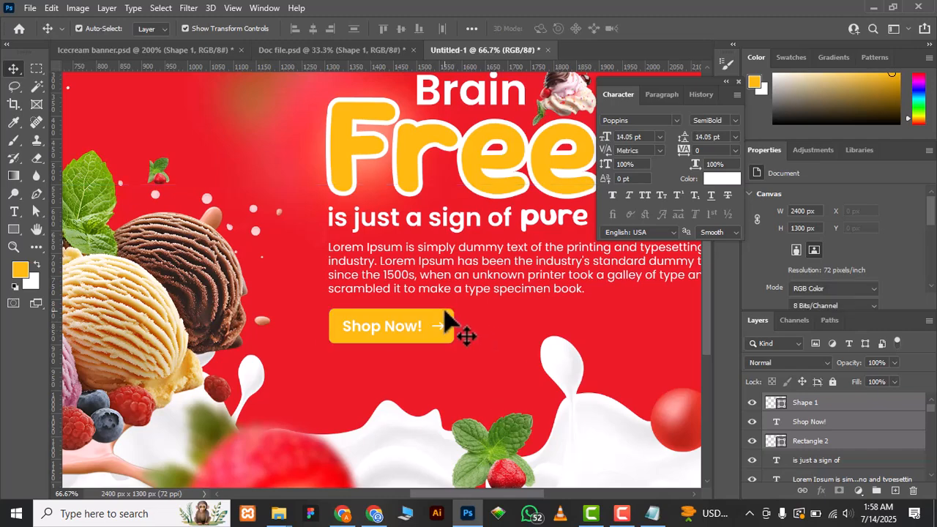
shift+click(404, 331)
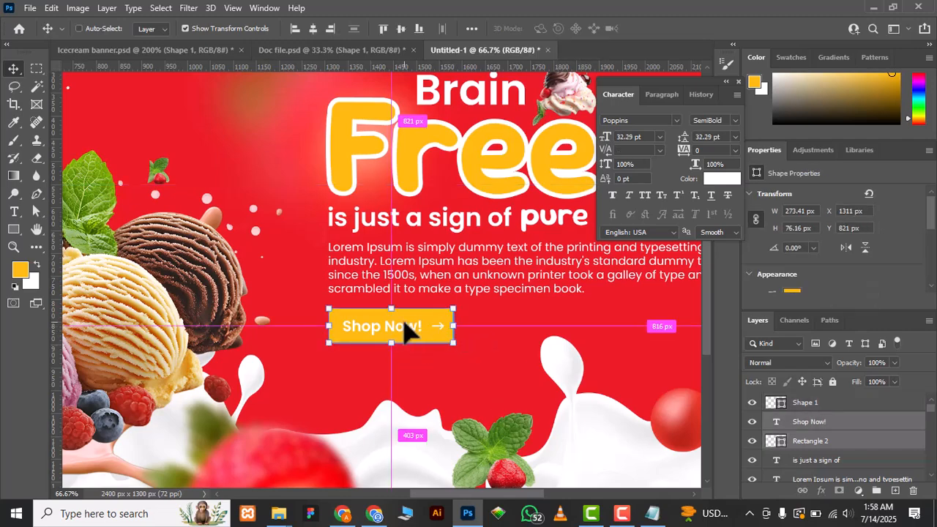
drag(405, 322, 407, 345)
key(ctrl+z)
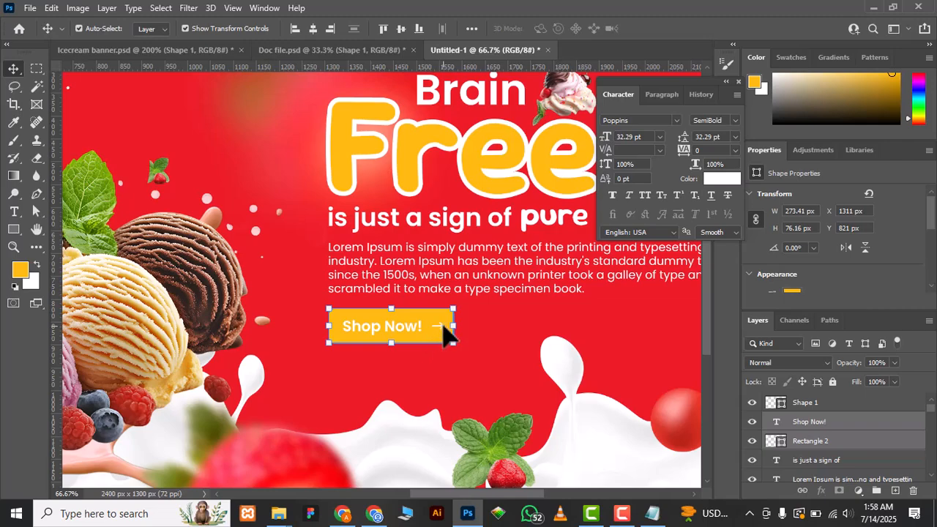
shift+click(447, 334)
Step: Scale the ice cream scoops with their toppings up to about 103%
key(ctrl+minus)
ctrl+click(414, 263)
drag(446, 222, 457, 209)
drag(359, 316, 354, 305)
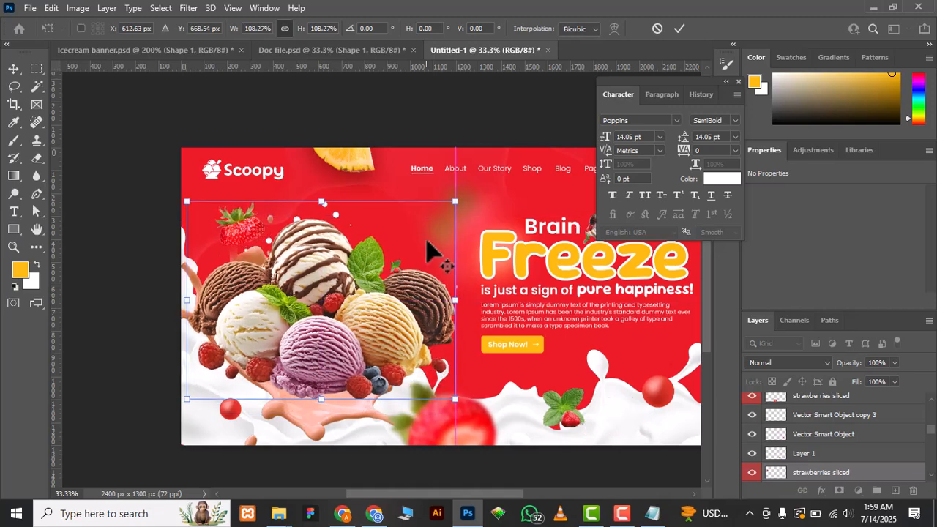
drag(449, 201, 446, 207)
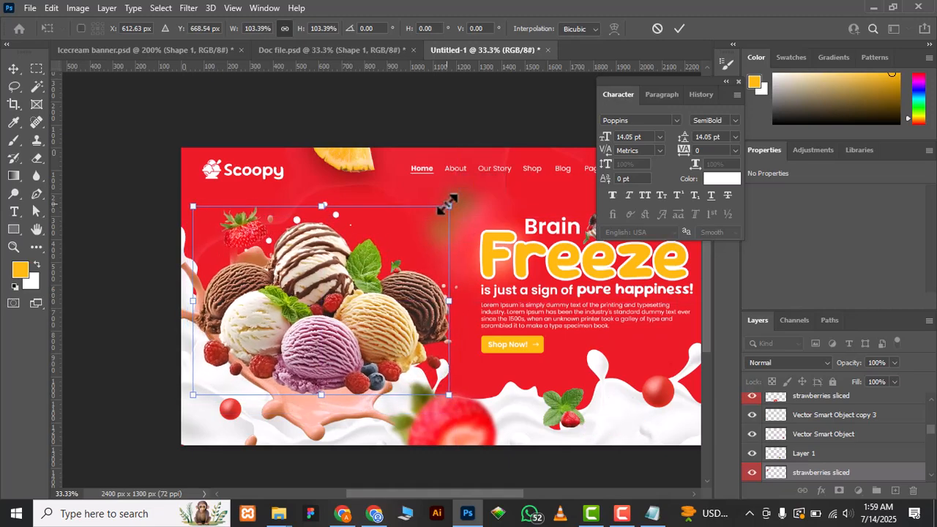
key(Return)
click(176, 188)
Step: Move the strawberry above the scoops down and to the left, and shift the peach splash beneath them left
drag(248, 227, 248, 242)
mouse_move(313, 418)
mouse_down()
mouse_move(303, 424)
mouse_move(299, 415)
mouse_up()
click(115, 178)
drag(250, 243, 248, 246)
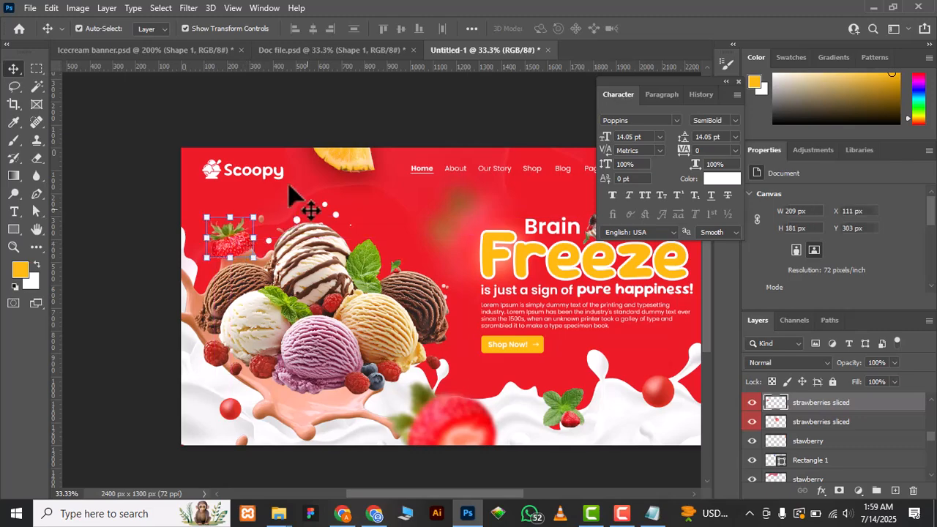
click(308, 136)
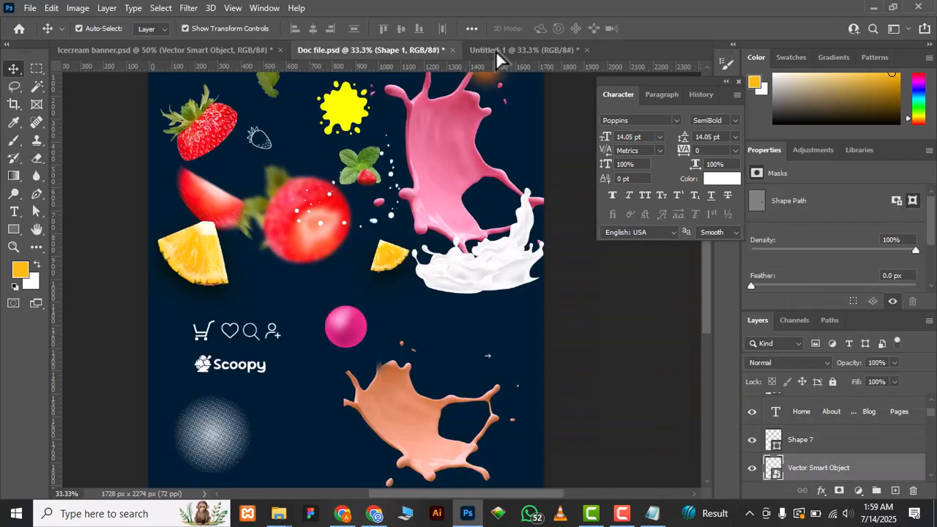
Step: Place the blurred orange ball from Doc file.psd in the Untitled-1 banner, just below the "Shop Now!" button
drag(496, 50, 461, 381)
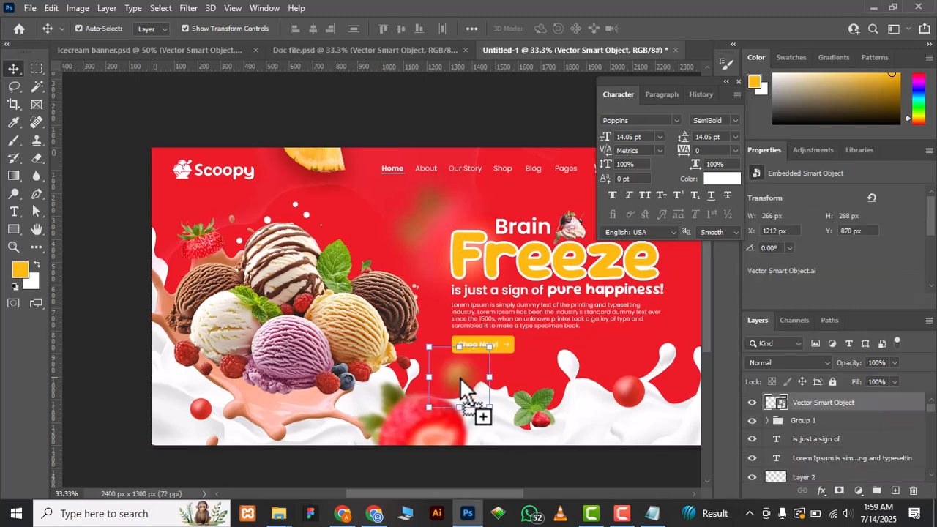
drag(549, 280, 463, 265)
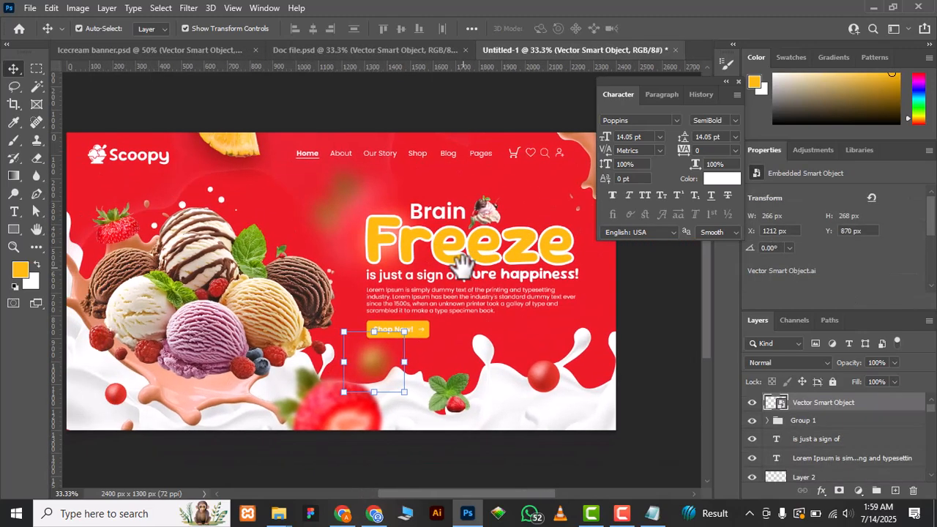
click(640, 322)
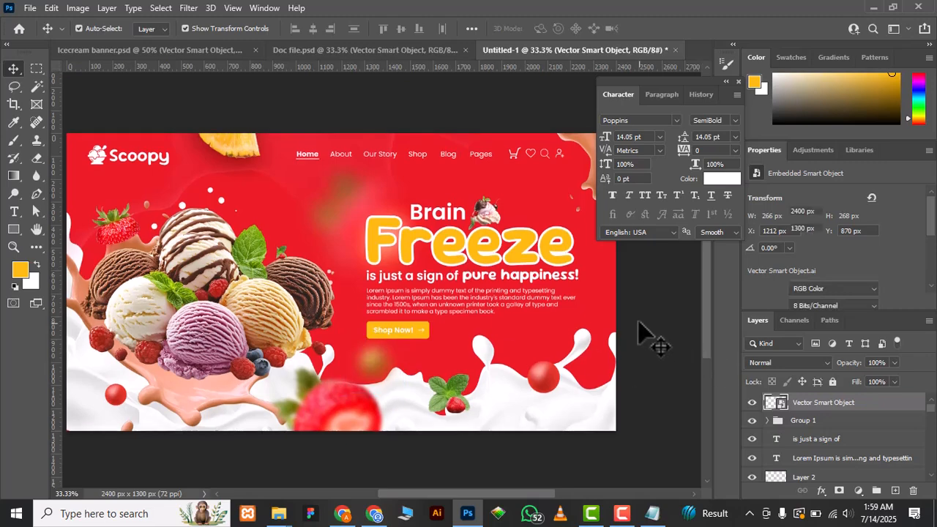
drag(540, 305, 593, 332)
Step: Duplicate the red ball above the milk wave and place the copy in the red area between the scoops and the "Brain" headline
click(324, 52)
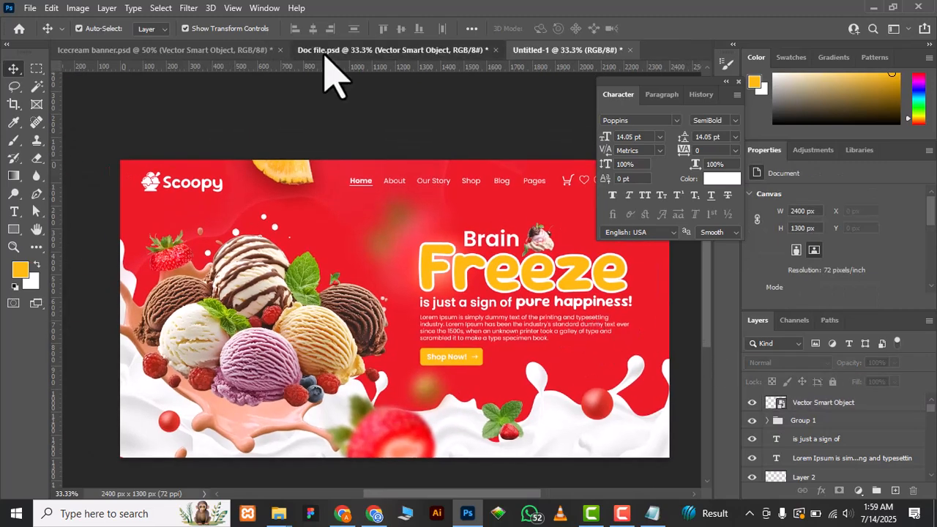
click(531, 51)
drag(538, 315, 480, 300)
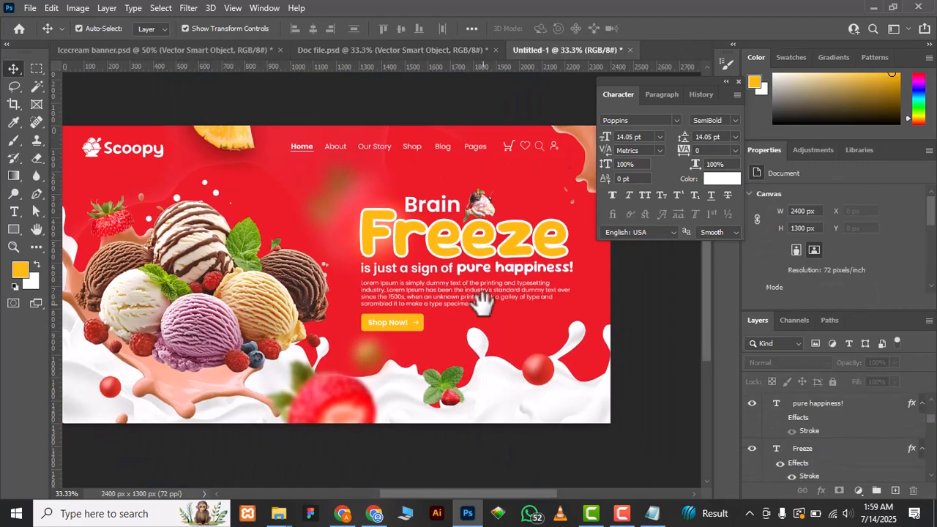
click(537, 367)
drag(545, 381, 315, 188)
key(ctrl+j)
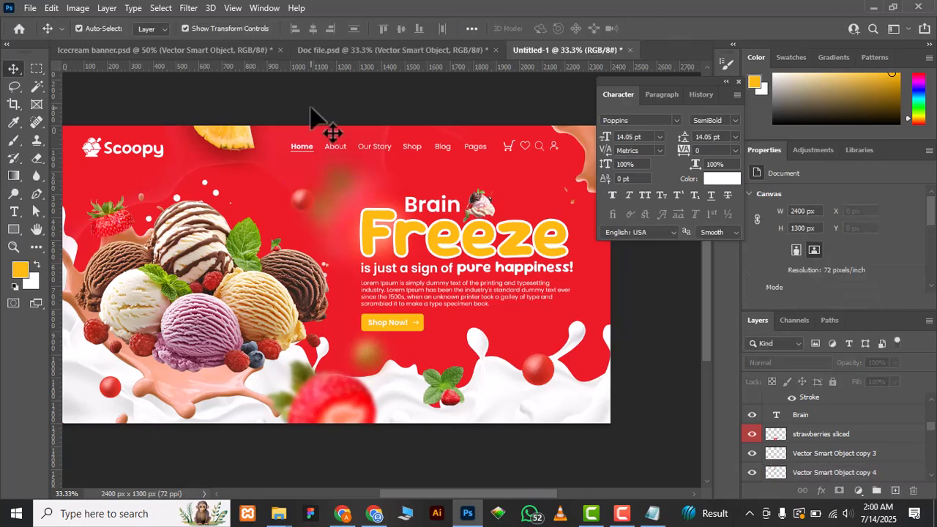
Step: Copy the yellow splash shape from Doc file.psd into the Untitled-1 banner beside the ice cream scoops
click(312, 52)
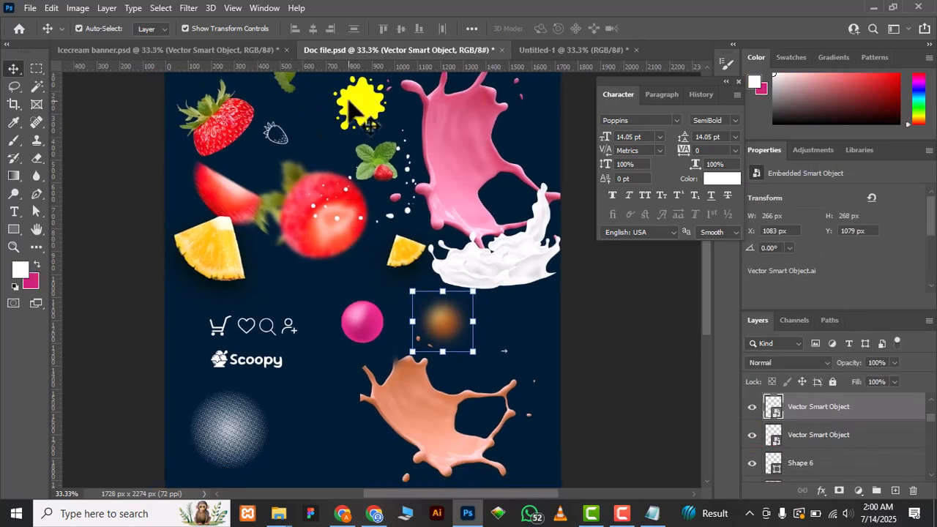
drag(351, 102, 256, 52)
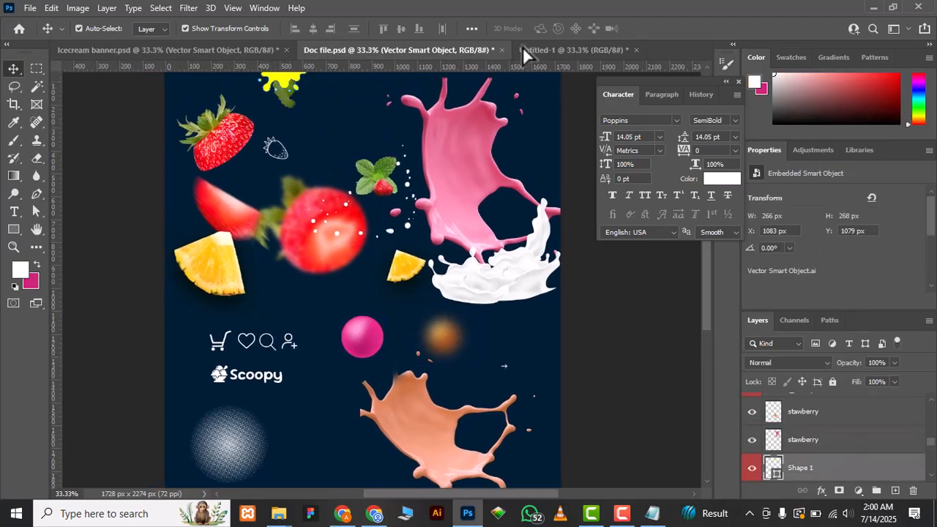
click(542, 49)
drag(311, 298, 310, 299)
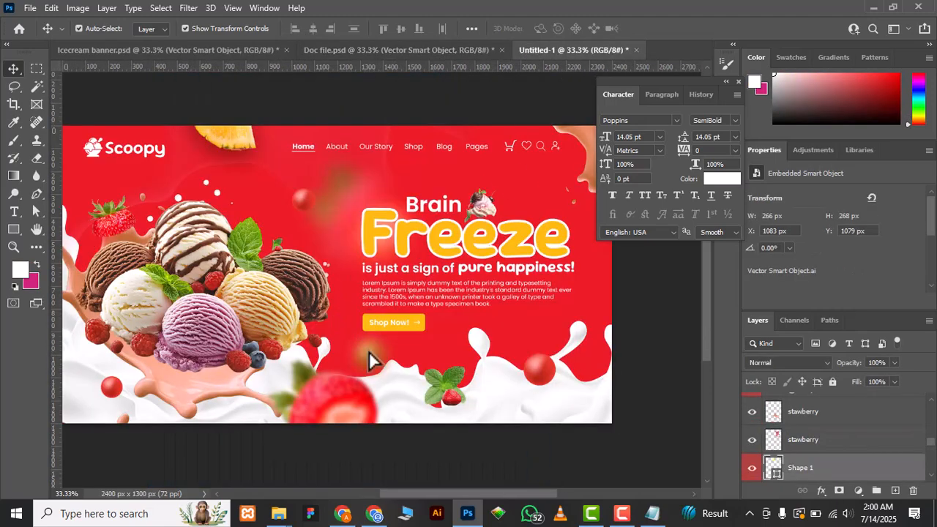
Step: Scale the yellow splash to 157.9% and move it down and left over the edge of the lower scoops
key(ctrl+t)
drag(349, 338, 363, 353)
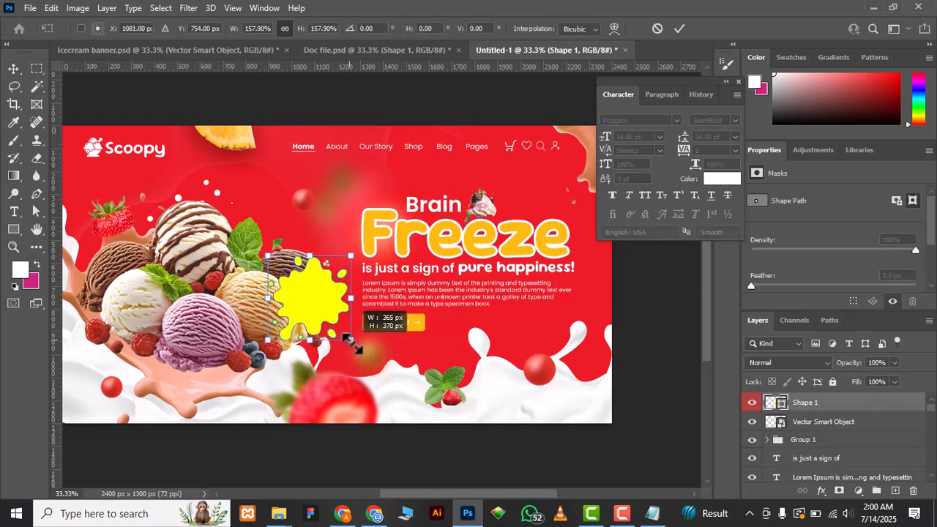
drag(314, 306, 302, 322)
key(Return)
key(ctrl+plus)
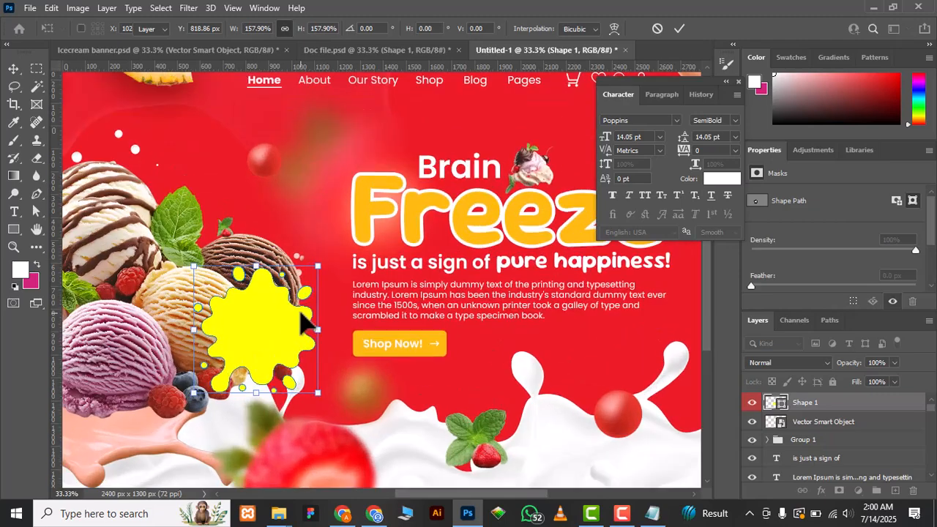
Step: Try to move the "Brain Freeze" headline, the "is just a sign of" line and the paragraph up without "pure happiness!"
click(489, 168)
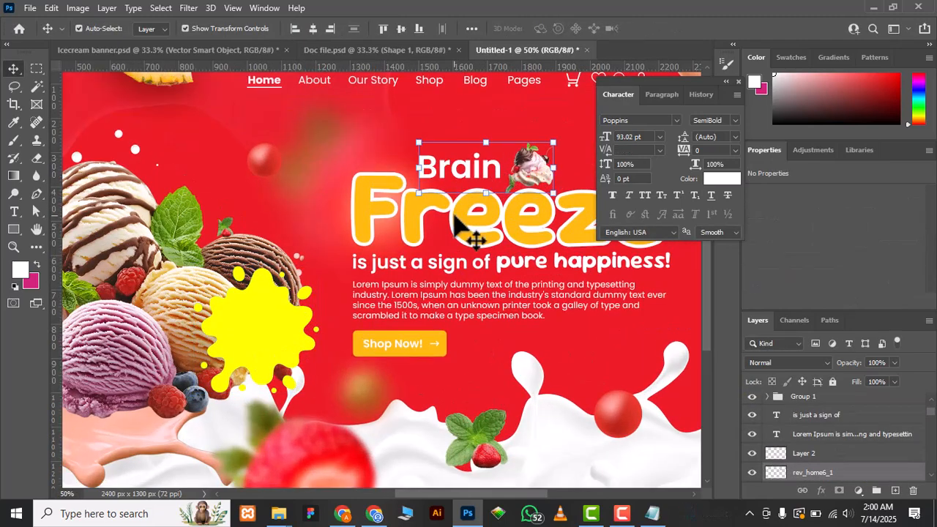
shift+click(474, 293)
shift+click(477, 268)
key(shift+Up)
key(shift+Up)
key(shift+Up)
key(shift+Up)
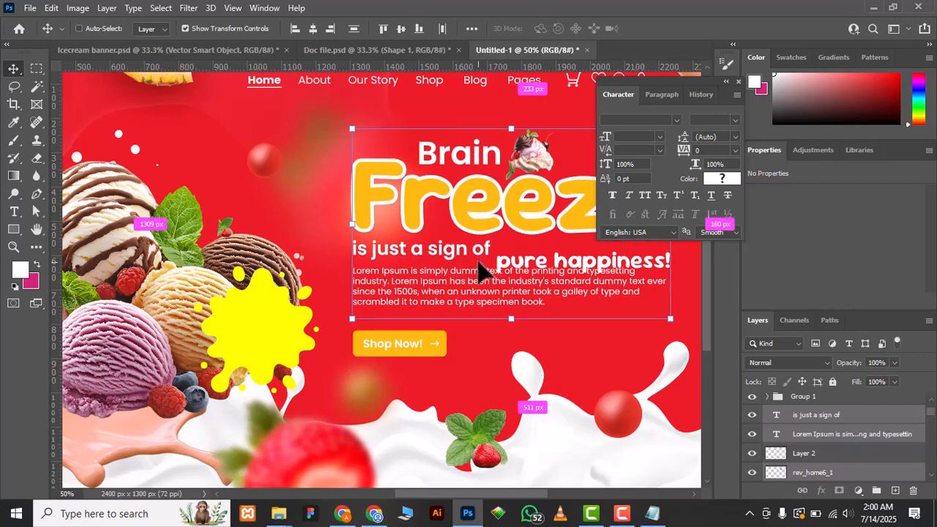
key(ctrl+z)
Step: Move the whole headline block, including "pure happiness!" and the paragraph, slightly up and to the right
key(shift+Up)
key(shift+Up)
key(shift+Up)
key(shift+Up)
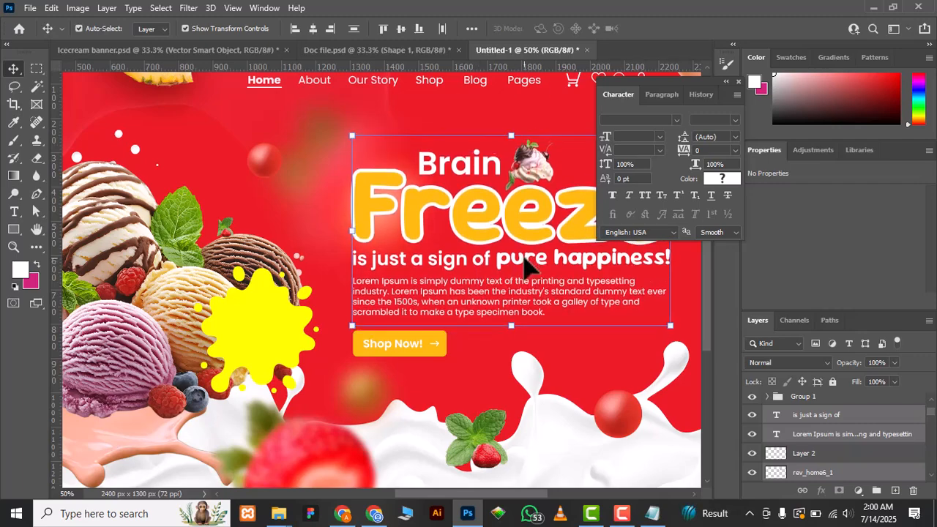
key(shift+Down)
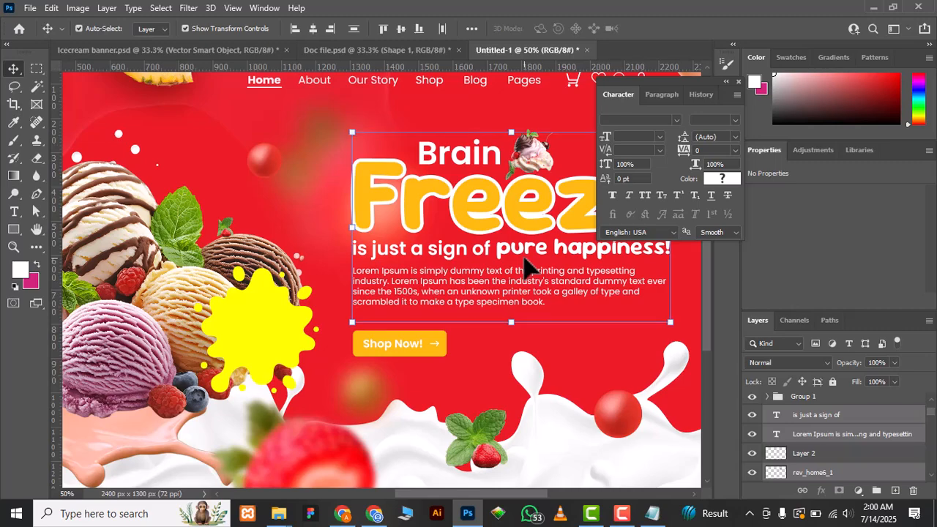
key(shift+Right)
key(shift+Right)
key(shift+Down)
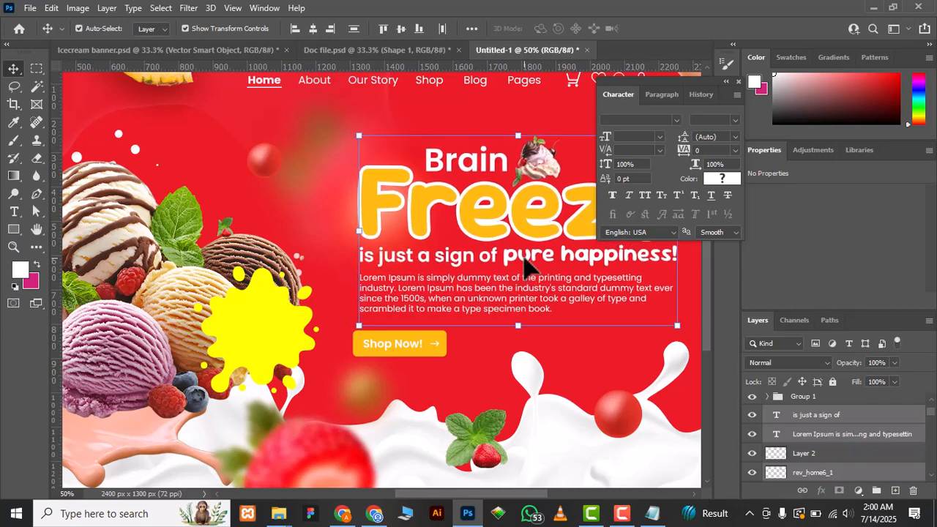
Step: Nudge the "Shop Now!" button group up and right to align it with the paragraph above
click(441, 356)
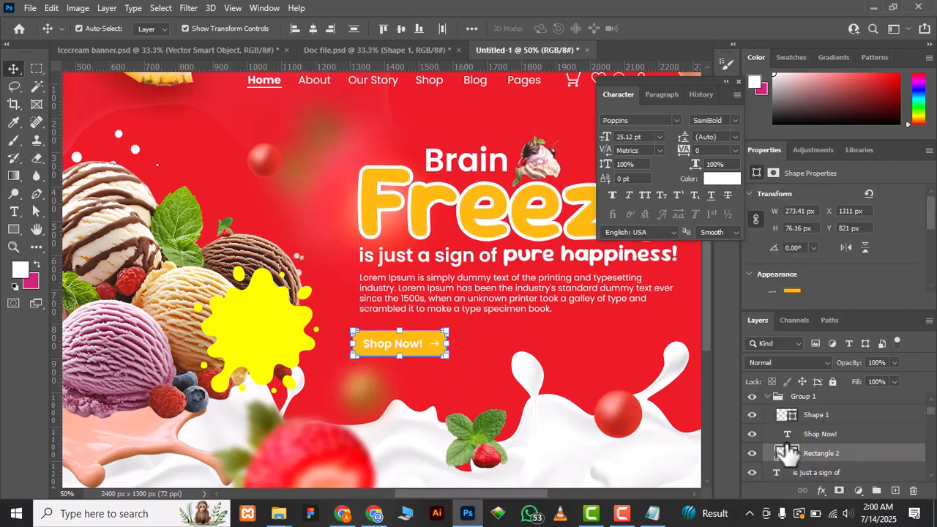
click(814, 402)
key(shift+Up)
key(shift+Right)
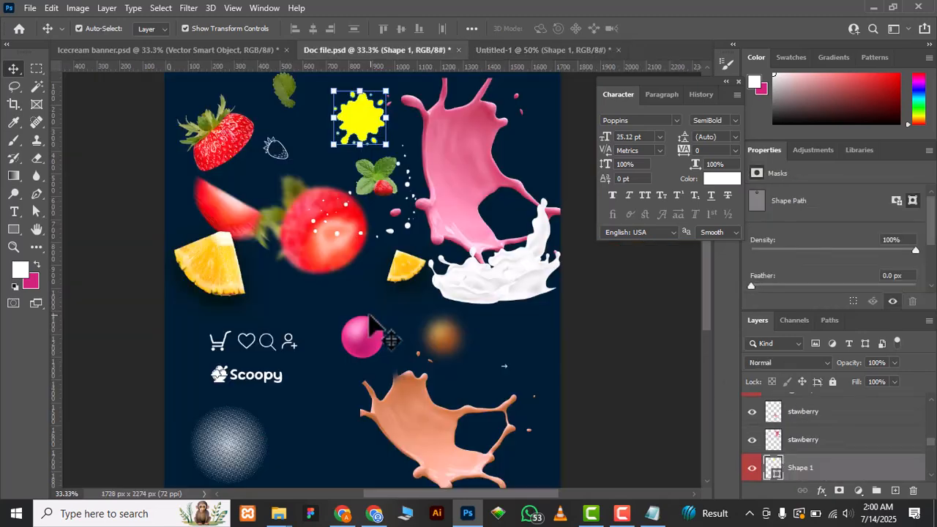
Step: Bring in the pink ball from Doc file.psd, clip it to the yellow splash, and fit it at 1310.96% scale and 169.33° rotation
mouse_move(373, 327)
mouse_down()
mouse_move(328, 285)
mouse_move(515, 64)
mouse_move(433, 195)
mouse_move(366, 333)
mouse_move(359, 326)
mouse_up()
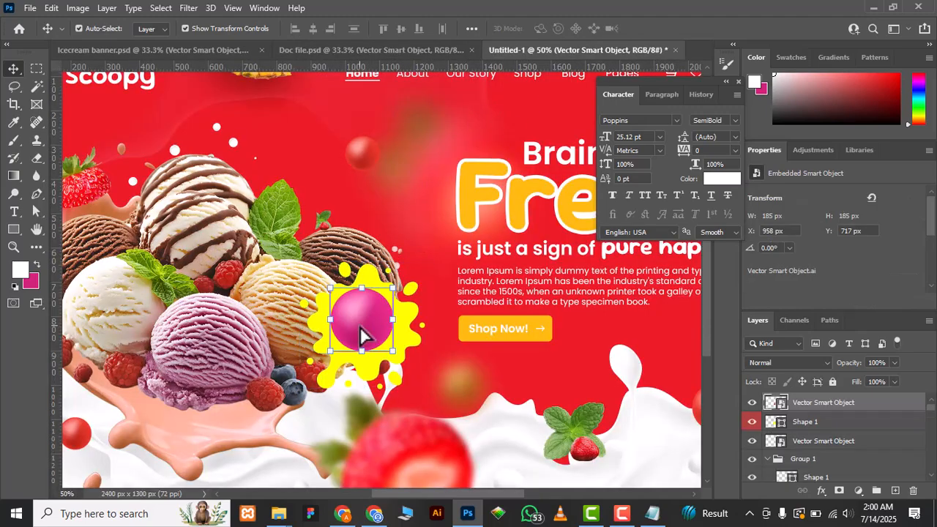
drag(393, 287, 428, 255)
drag(435, 195, 463, 448)
drag(448, 285, 469, 276)
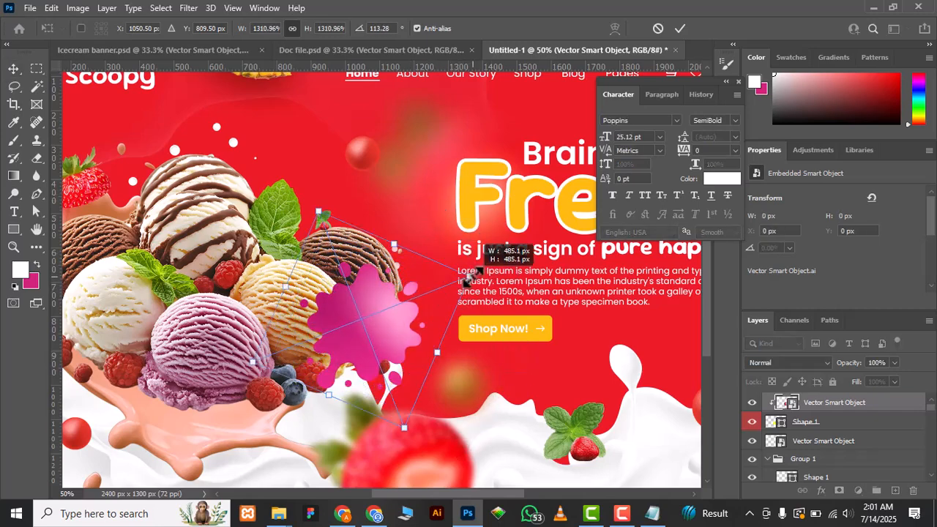
drag(458, 242, 432, 337)
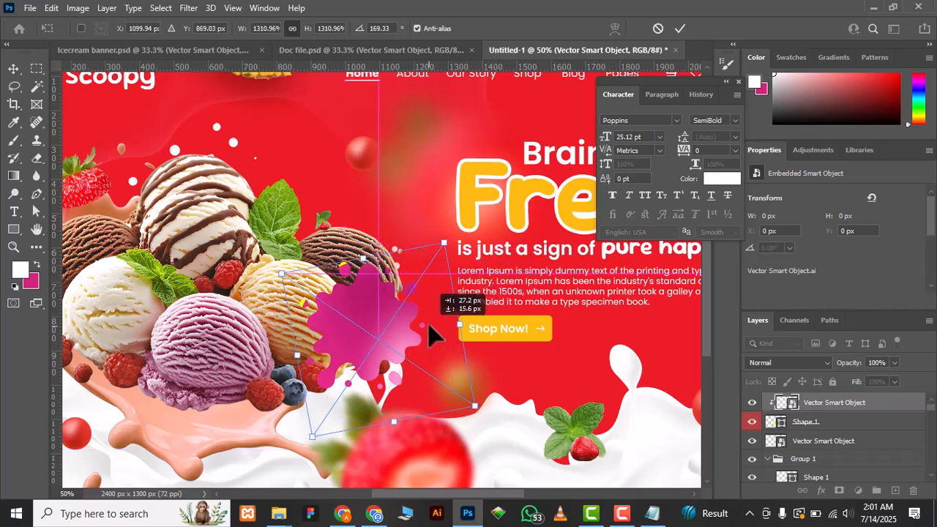
key(Return)
Step: Copy the "Get Up to 50% Off on First scoop" text from Doc file.psd onto the pink splash in the banner
click(327, 50)
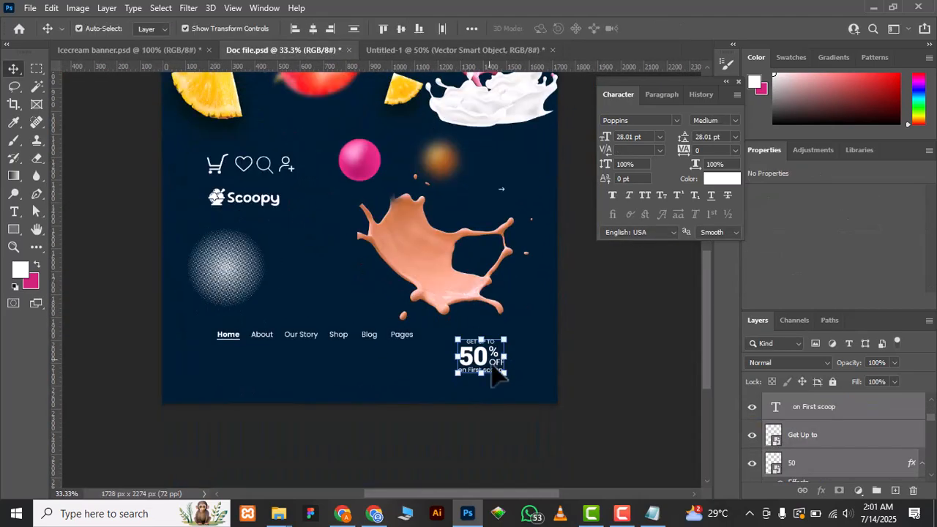
drag(483, 358, 442, 53)
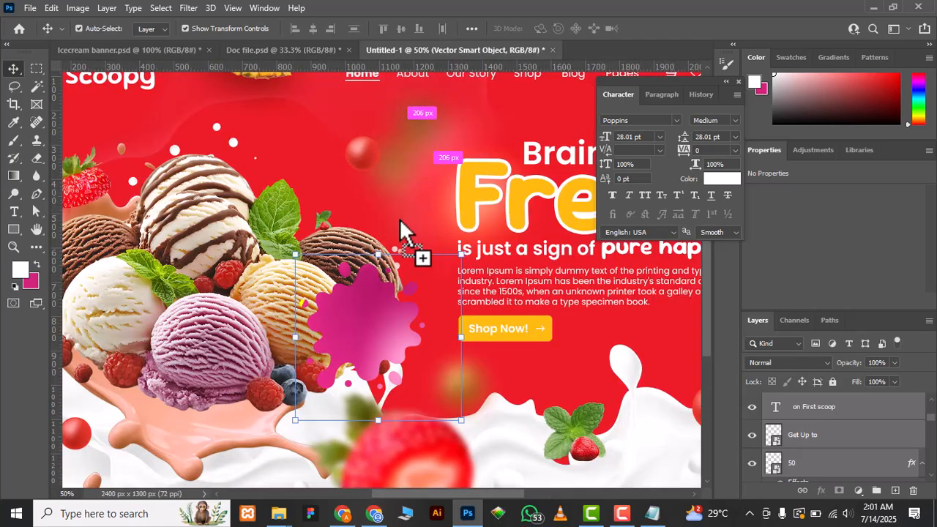
drag(368, 321, 368, 328)
Step: Nudge the "50% Off" offer text into the center of the pink splash
key(shift+Up)
key(shift+Up)
key(shift+Up)
key(shift+Right)
key(shift+Down)
key(Down)
key(Down)
key(Down)
key(Down)
key(Down)
key(Down)
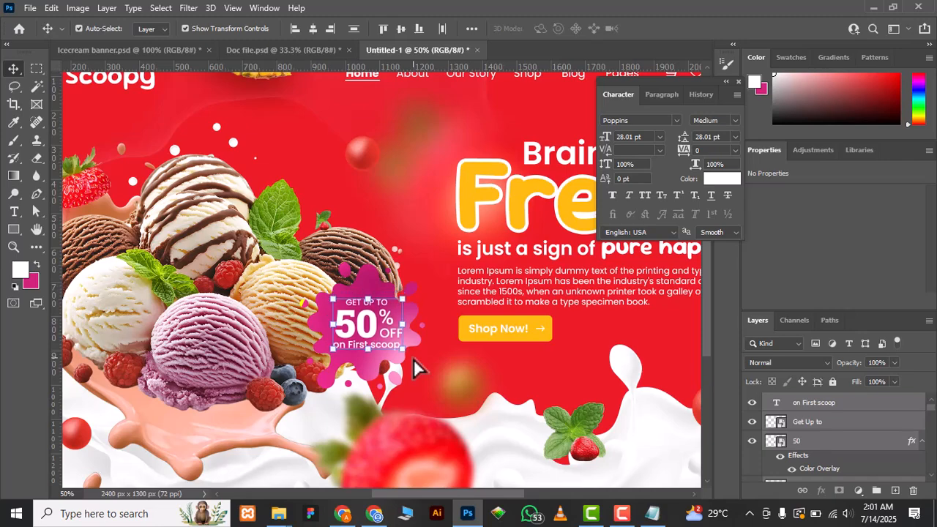
Step: Enlarge the pink ball clipped to the splash and rotate it to -136.04°
click(366, 274)
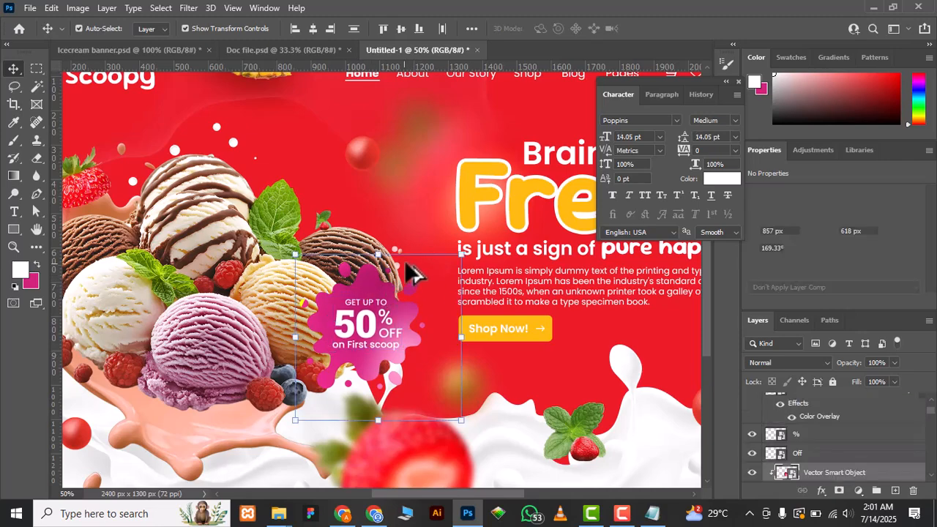
click(457, 254)
drag(442, 239, 448, 233)
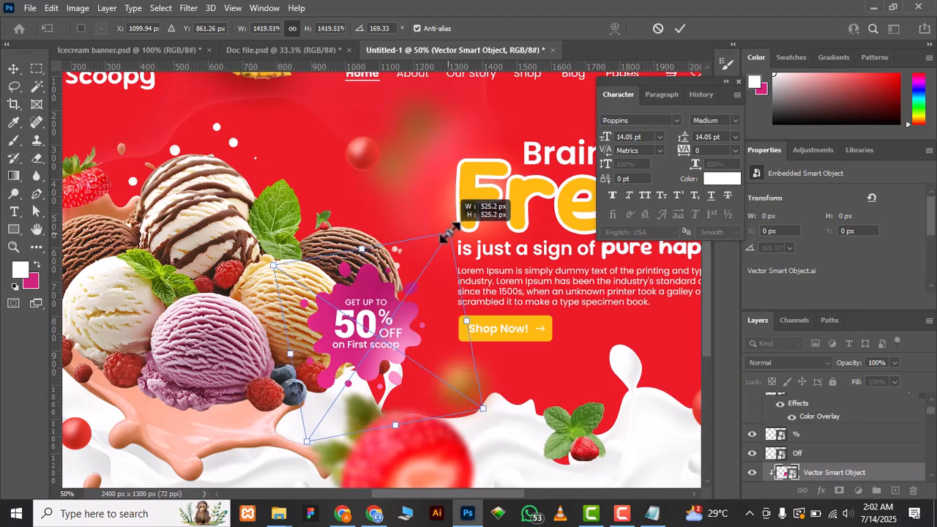
key(Return)
Step: Rotate the splash shape behind the offer text by about 30° and scale it to 99.6%
scroll(824, 439, down, 2)
click(805, 434)
key(ctrl+t)
drag(414, 273, 448, 307)
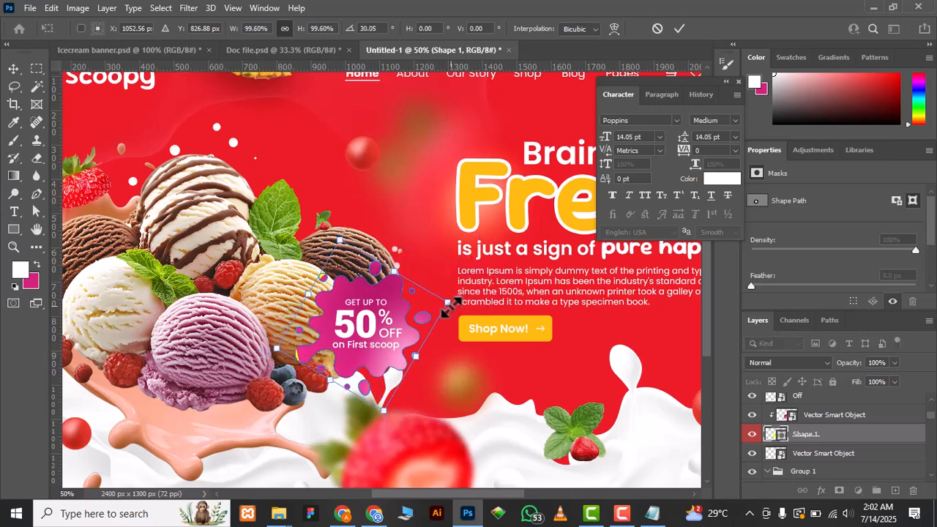
key(Return)
Step: Add a white 6 px outside stroke at 100% opacity to the splash shape
click(838, 491)
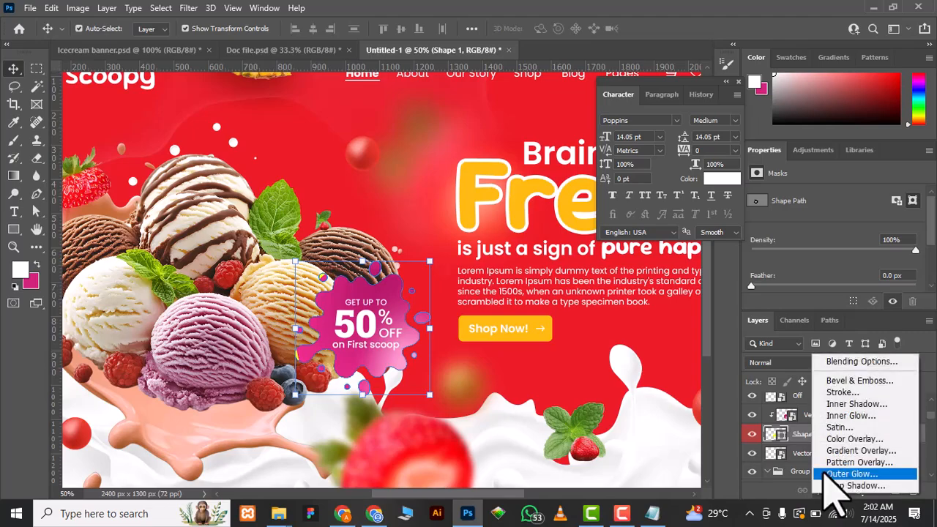
click(847, 407)
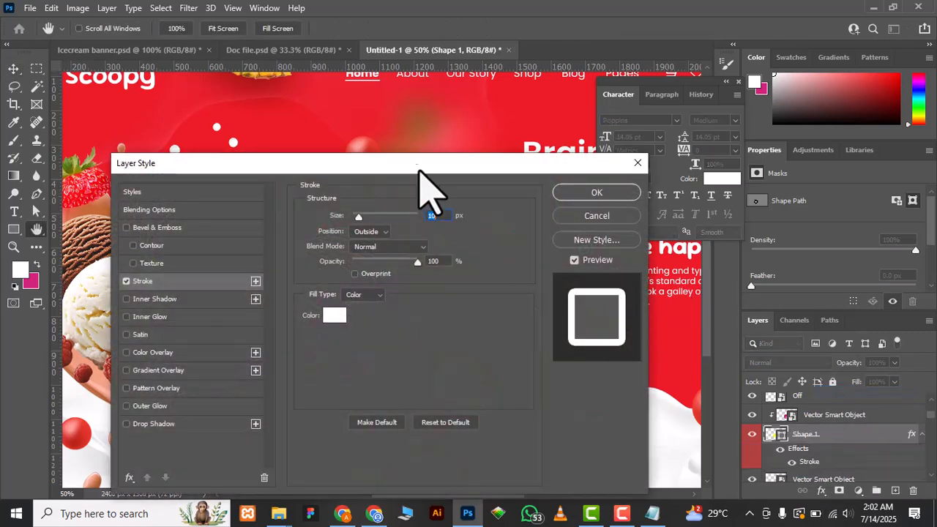
drag(419, 168, 782, 183)
text(1)
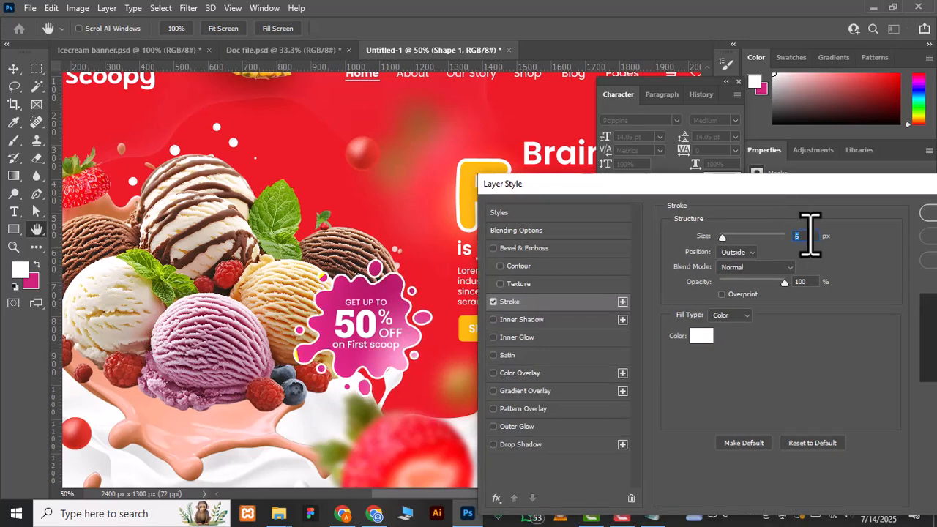
key(Return)
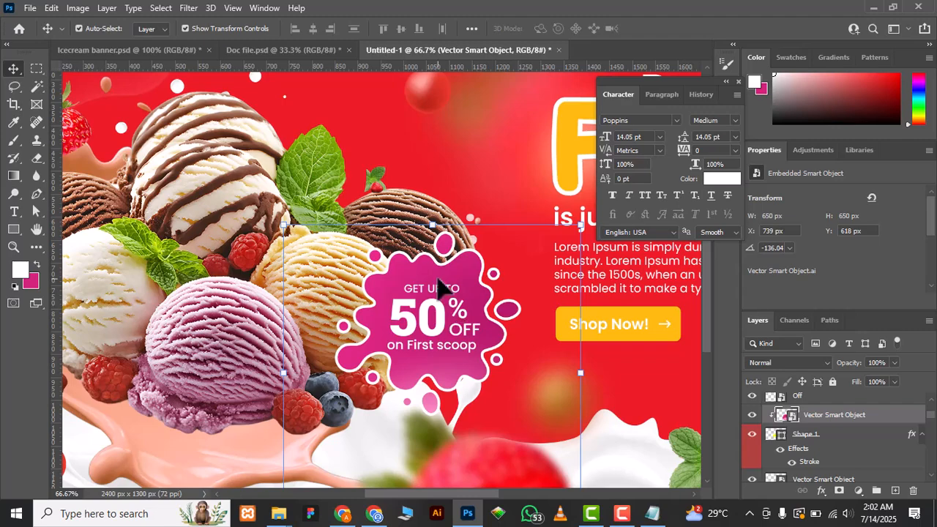
Step: Select the "Get Up to" text in the splash badge together with "on First scoop"
click(443, 291)
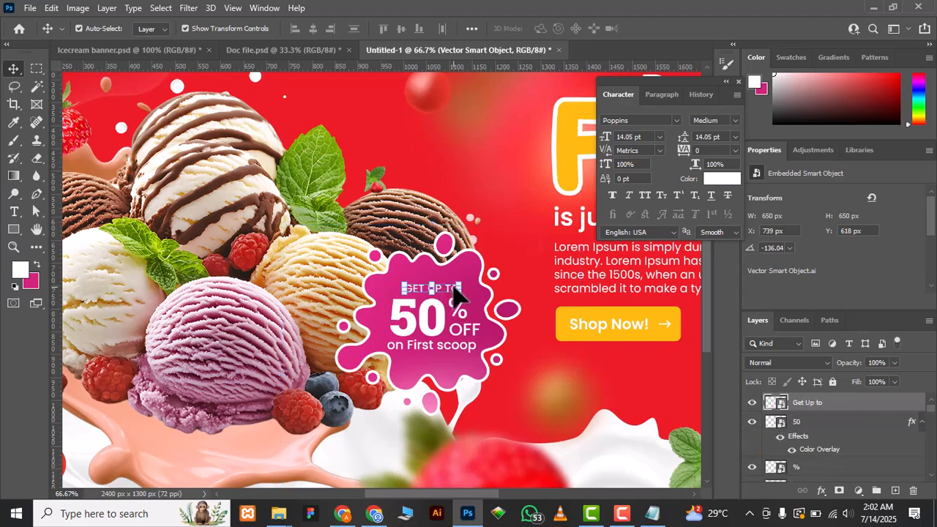
shift+click(451, 341)
shift+click(451, 341)
shift+click(451, 342)
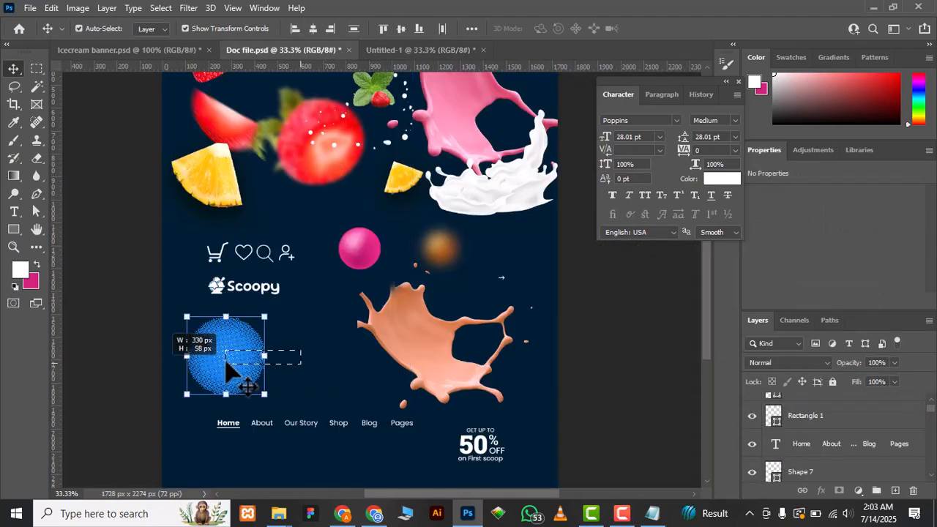
Step: Copy the halftone dot circle from Doc file.psd into the banner above the scoops and check its counterpart in Icecream banner.psd
drag(243, 372, 313, 238)
click(313, 223)
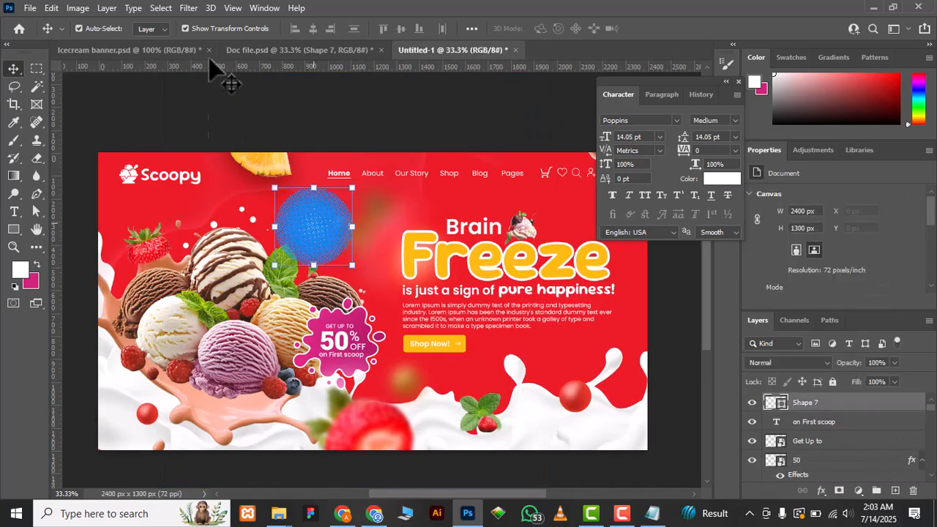
click(170, 49)
drag(259, 245, 295, 399)
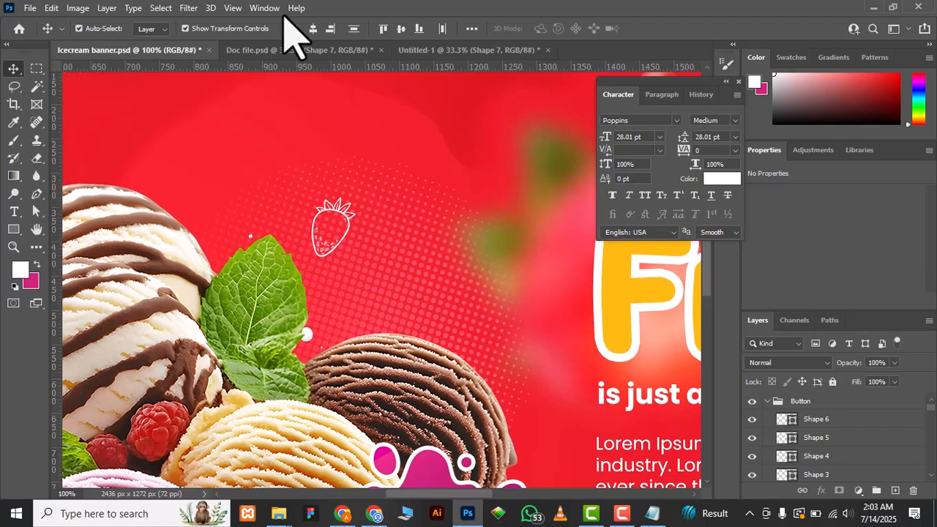
Step: In the Untitled-1 banner, scale the halftone dot circle to 164.14% and place it behind the upper right ice cream scoops
click(401, 51)
drag(357, 268, 380, 295)
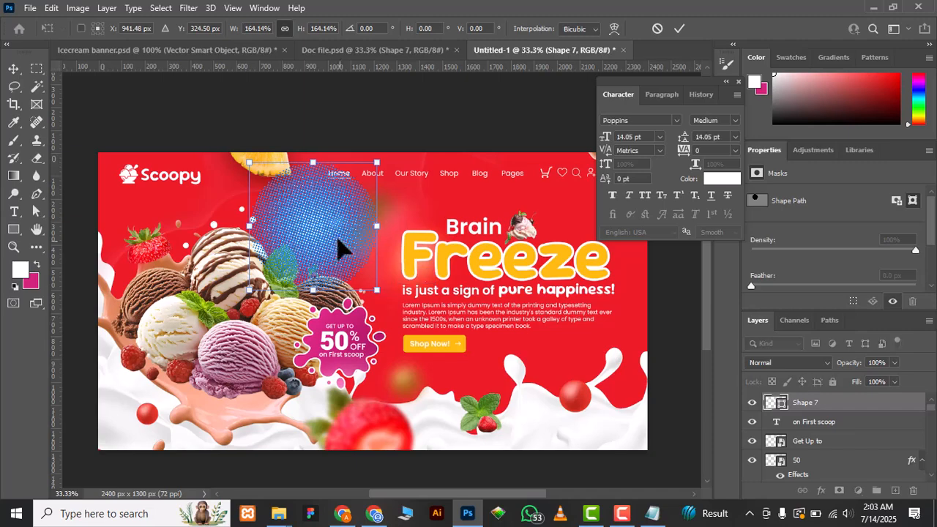
drag(333, 257, 344, 281)
key(Return)
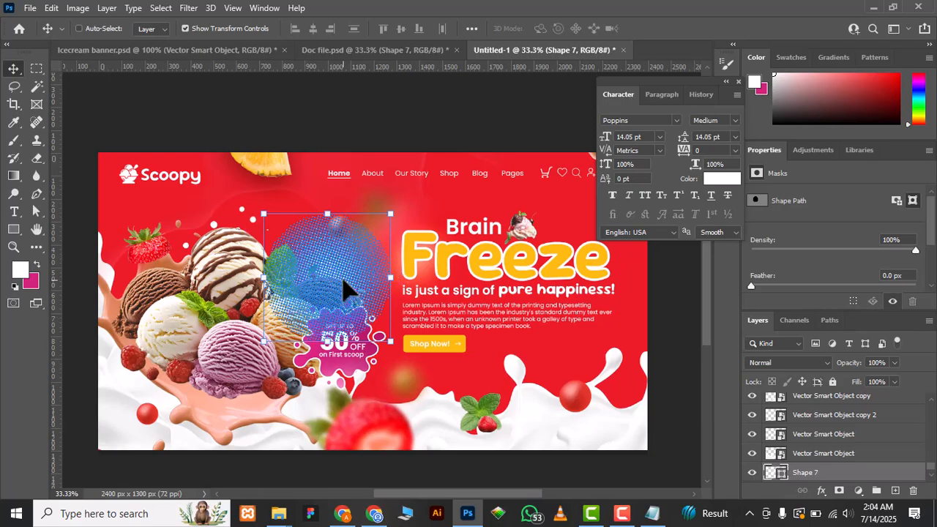
Step: Place a smaller flipped copy of the mint and strawberry sprig in the lower left milk splash and nudge the red ball beside it
key(ctrl+plus)
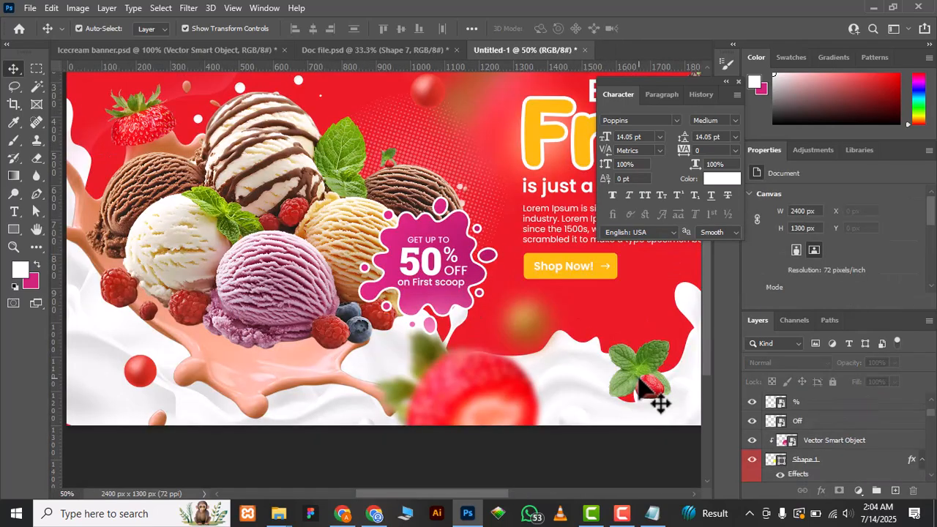
drag(659, 401, 112, 368)
drag(130, 321, 117, 329)
key(Return)
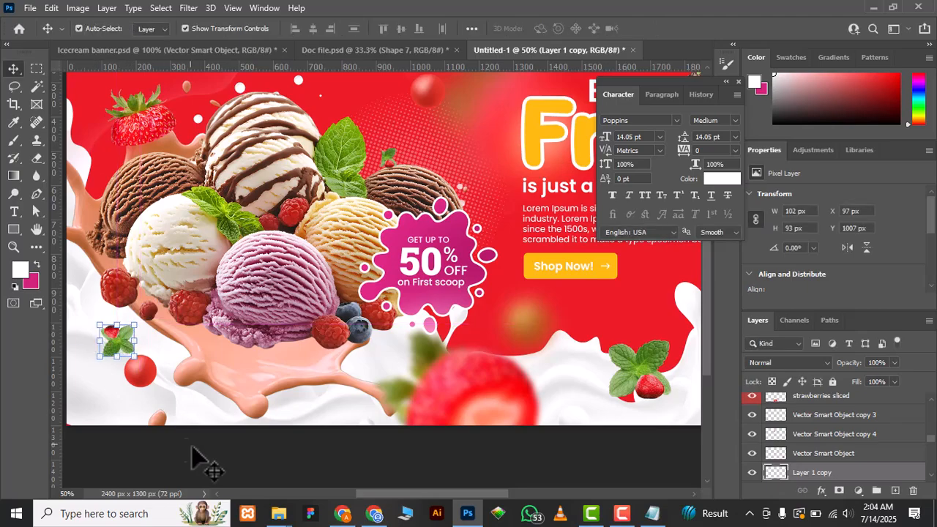
click(138, 374)
drag(414, 208, 285, 332)
key(ctrl+minus)
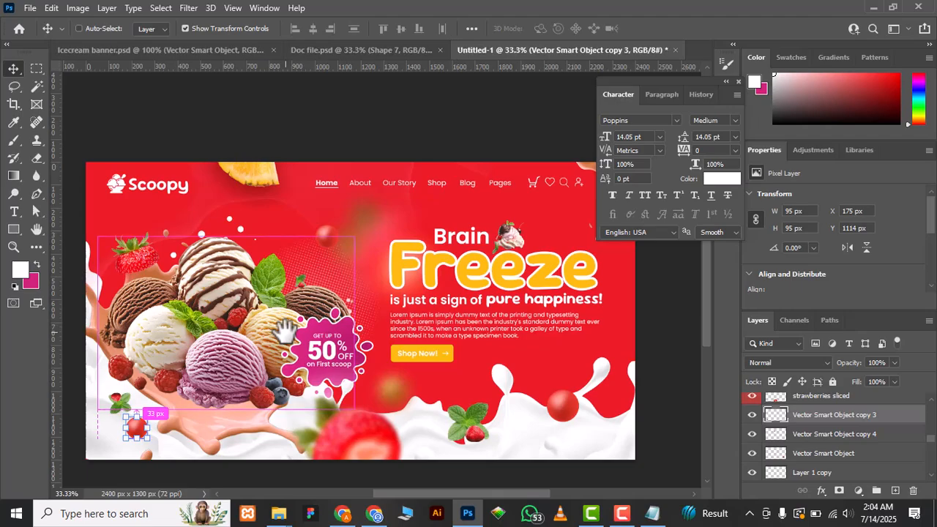
Step: Following Icecream banner.psd, duplicate the faint blurred strawberry to the banner's right edge beside the headline and rotate it
click(238, 51)
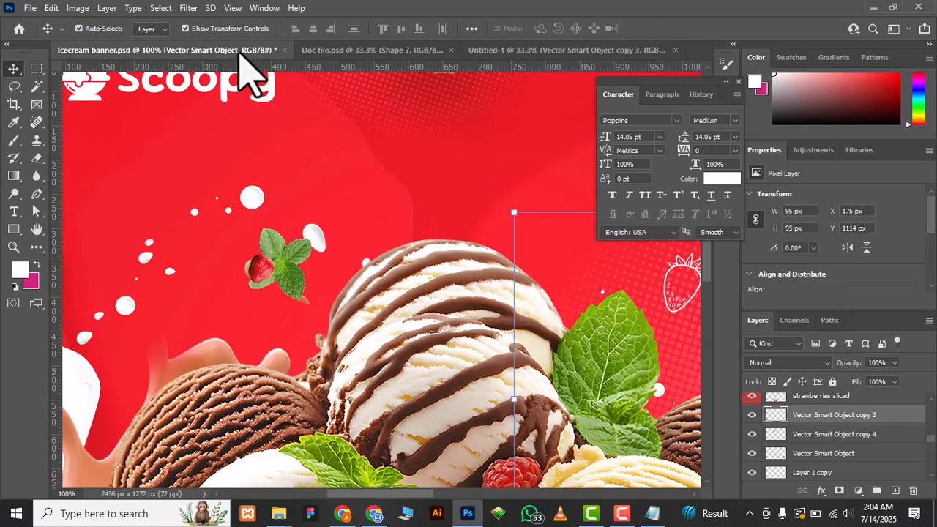
key(ctrl+minus)
key(ctrl+minus)
key(ctrl+minus)
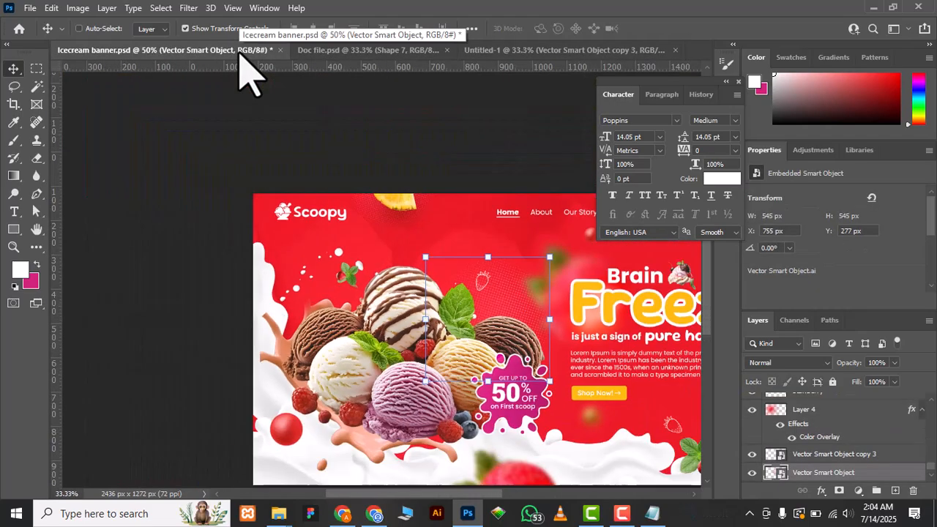
drag(387, 257, 245, 198)
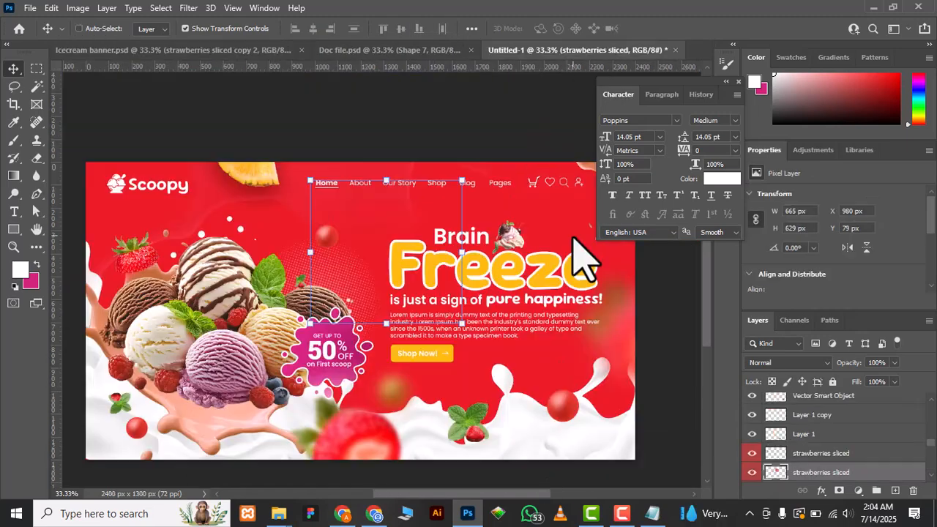
drag(378, 227, 637, 312)
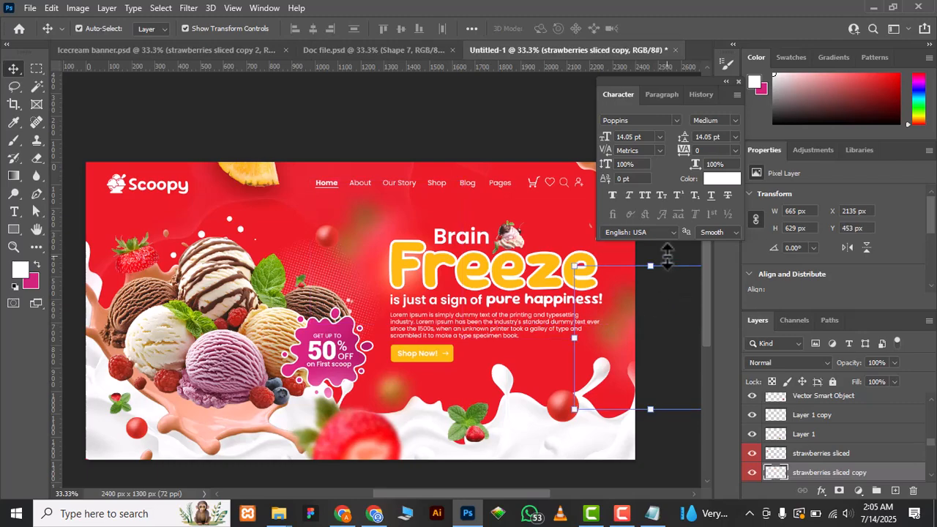
key(ctrl+t)
drag(615, 253, 697, 360)
drag(641, 309, 635, 293)
key(Return)
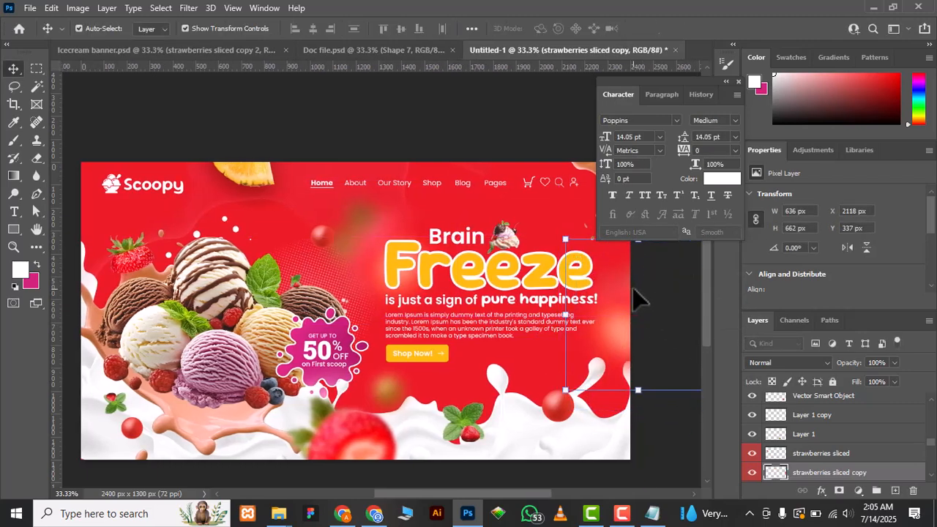
click(430, 98)
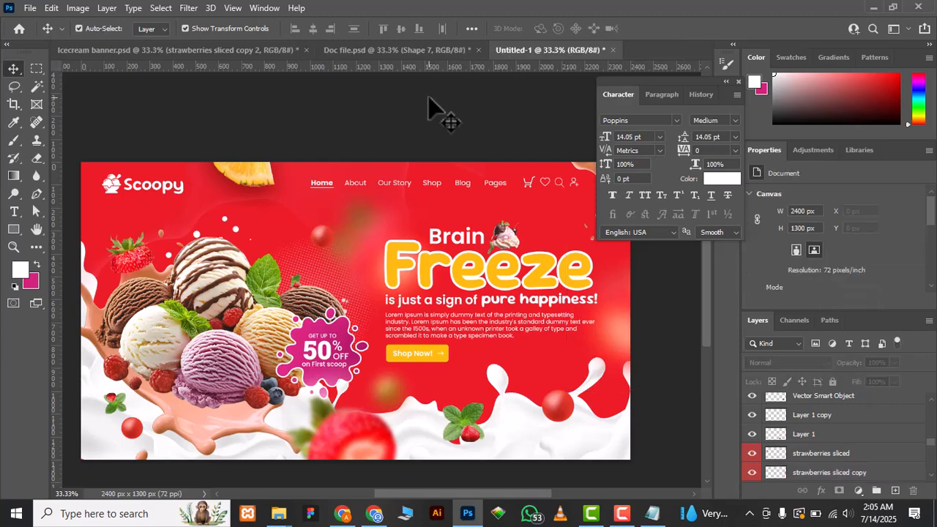
Step: Sample the red from Icecream banner.psd as the background colour and select the Background layer in the Untitled-1 banner
click(344, 51)
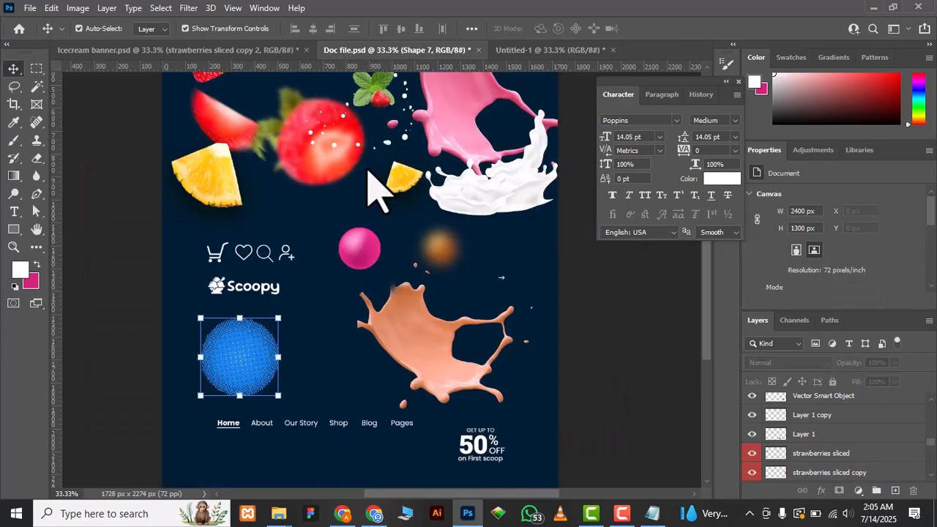
click(195, 51)
key(i)
key(x)
key(v)
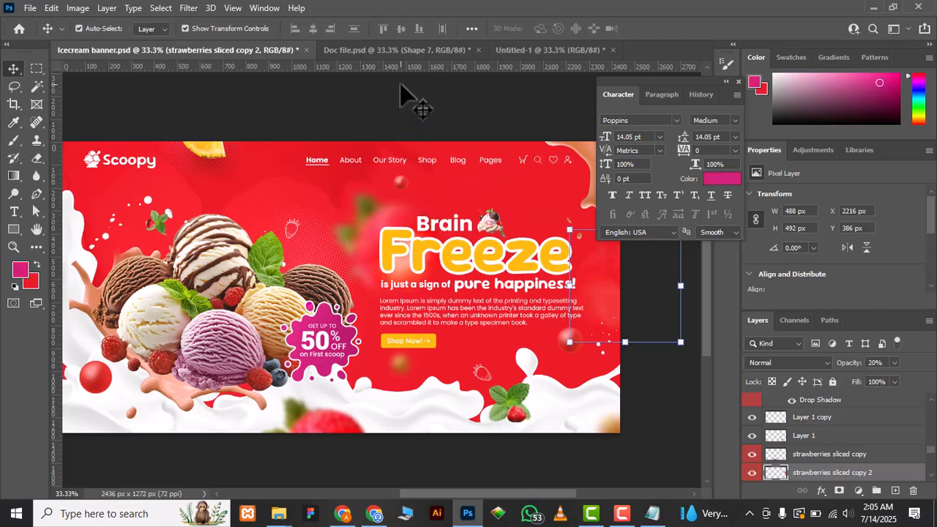
click(402, 51)
click(513, 51)
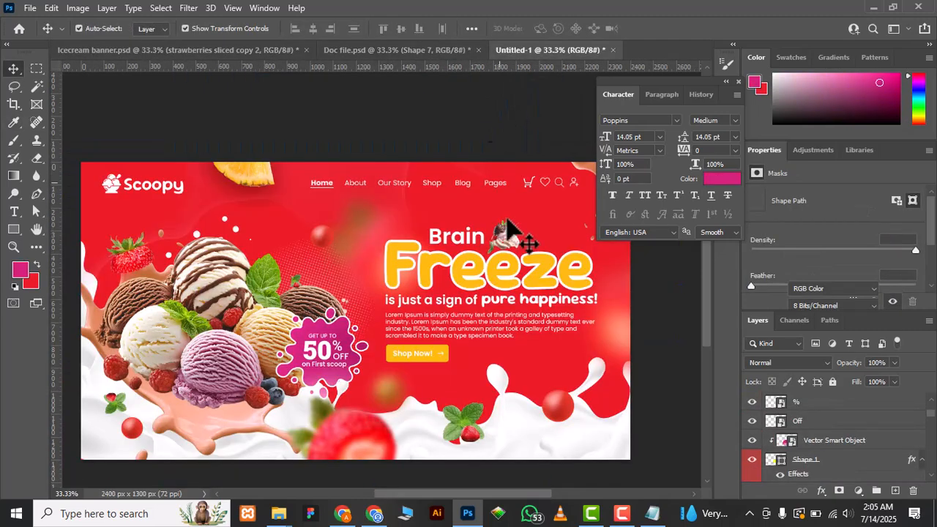
scroll(841, 481, down, 5)
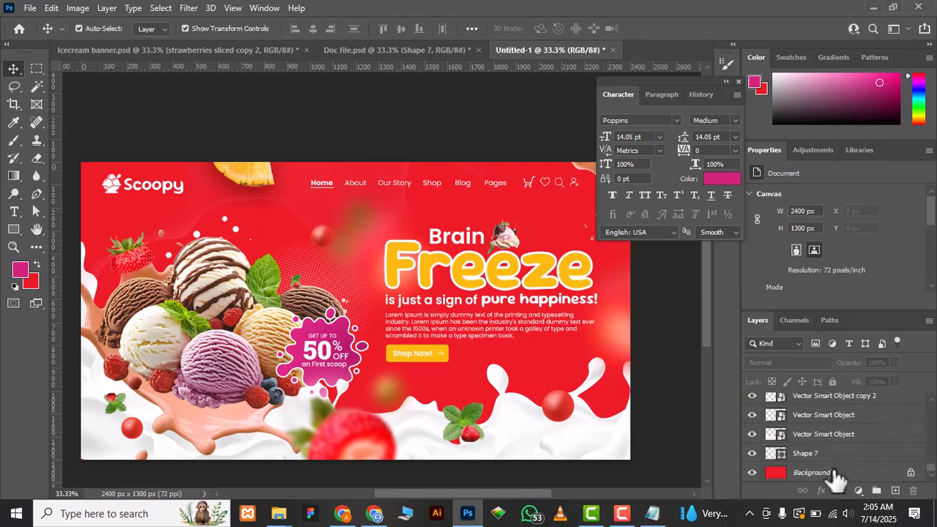
click(822, 476)
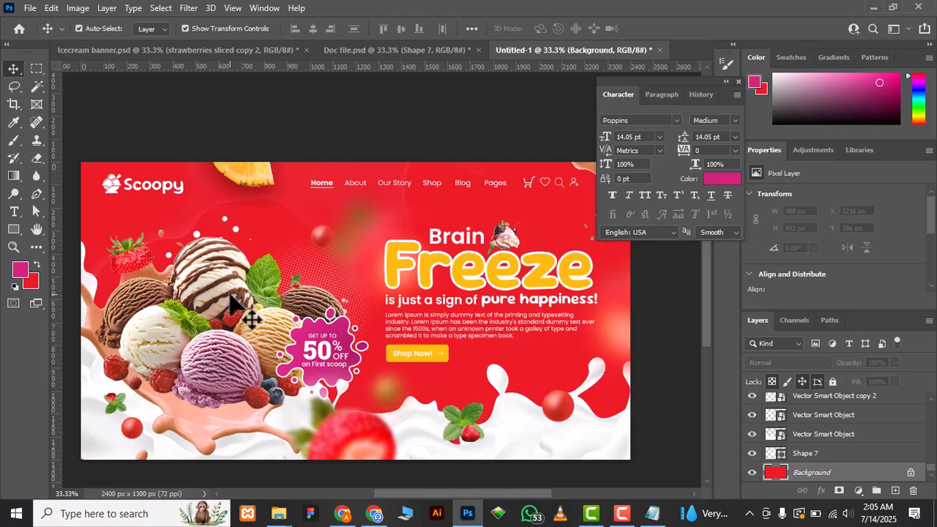
Step: Shift the ice cream scoops together with the caramel splash slightly up and to the right
click(205, 422)
drag(209, 357, 219, 340)
click(302, 151)
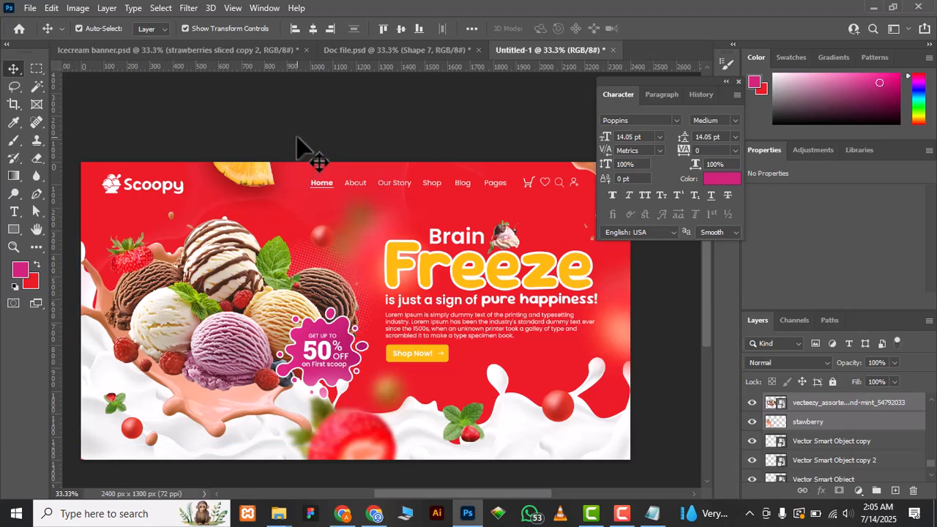
Step: Move the large blurred strawberry and the mint sprig along the banner's bottom edge farther right
drag(383, 444, 475, 419)
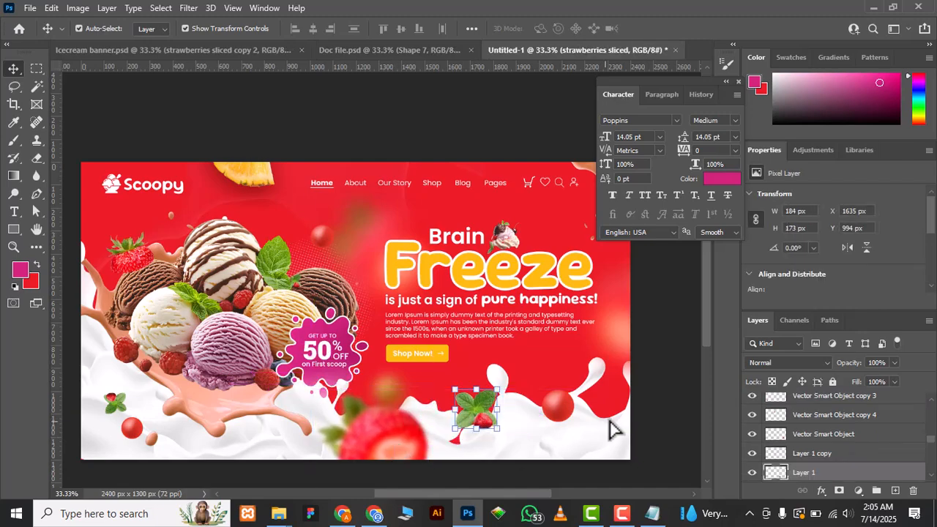
click(649, 390)
drag(445, 334, 444, 313)
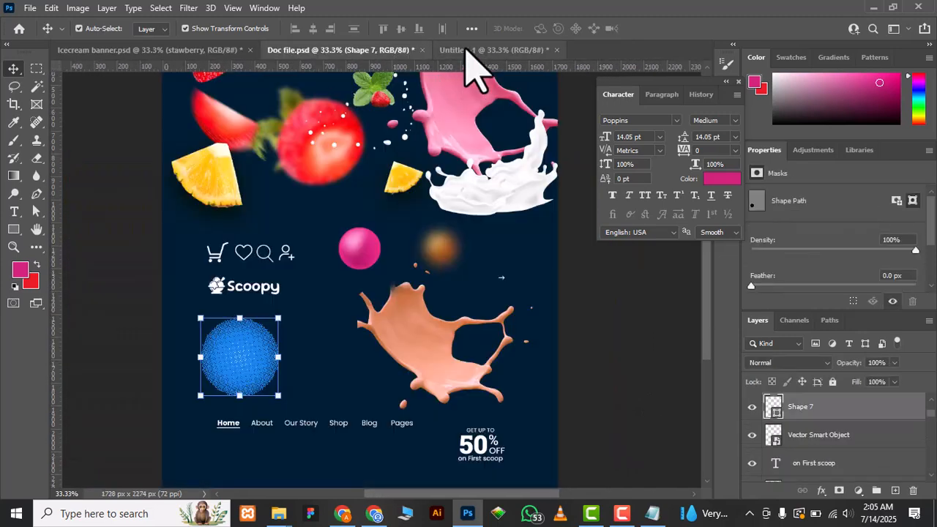
Step: Set the large stawberry texture layer behind the navigation to 40% opacity and the Multiply blend mode
click(468, 49)
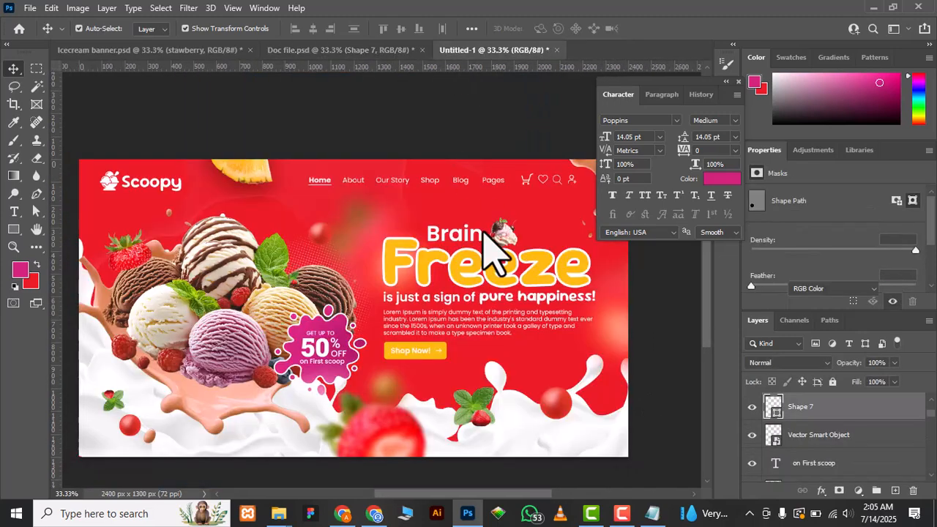
click(287, 206)
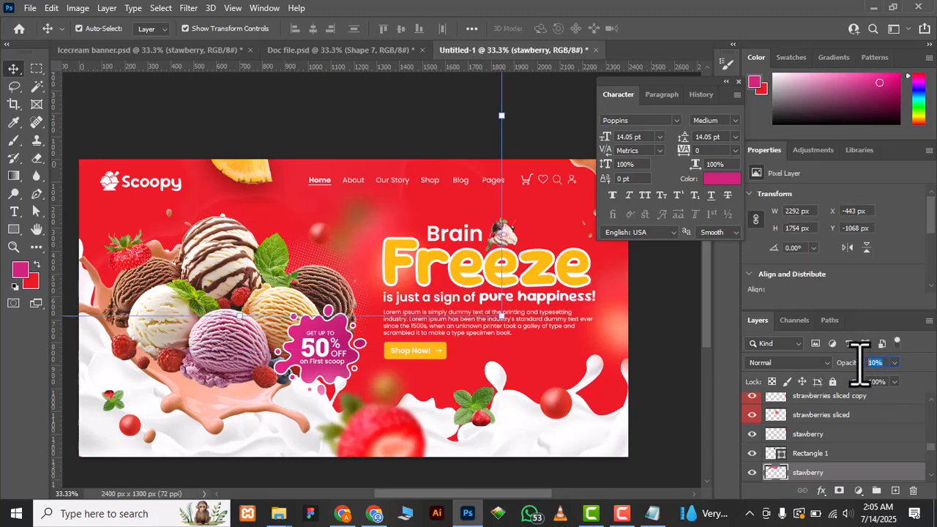
key(Return)
key(Return)
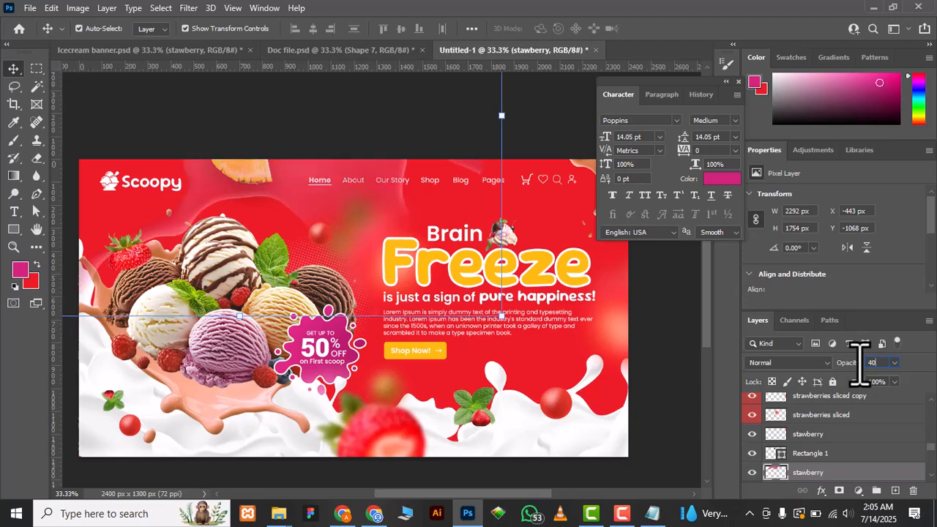
click(832, 362)
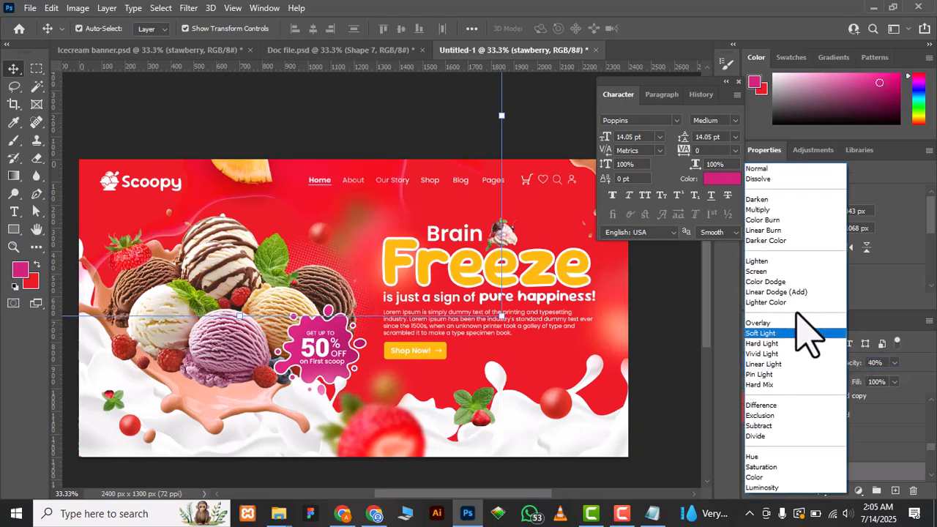
click(758, 210)
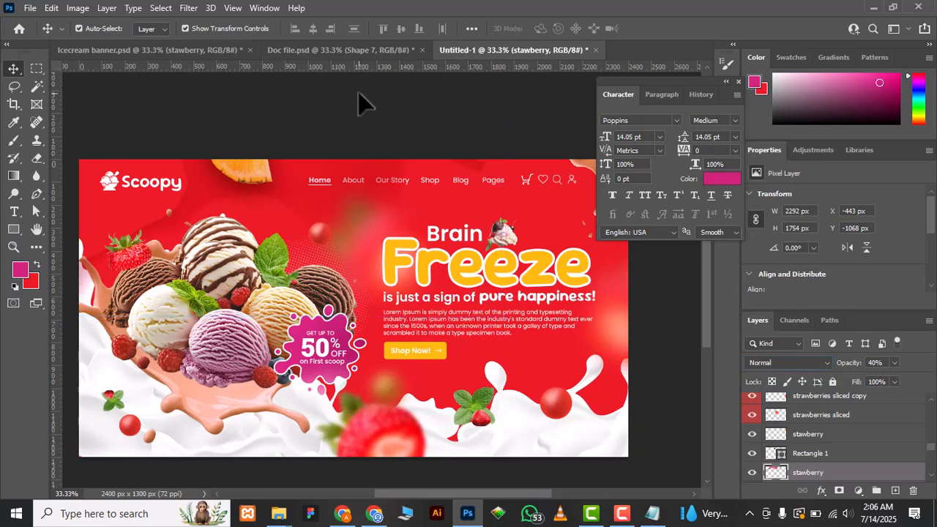
click(369, 123)
Step: Using Icecream banner.psd as reference, enlarge and reposition the stawberry texture layer at the banner's top and place it just above the Background layer
mouse_move(301, 199)
mouse_down()
mouse_move(308, 225)
mouse_move(294, 197)
mouse_up()
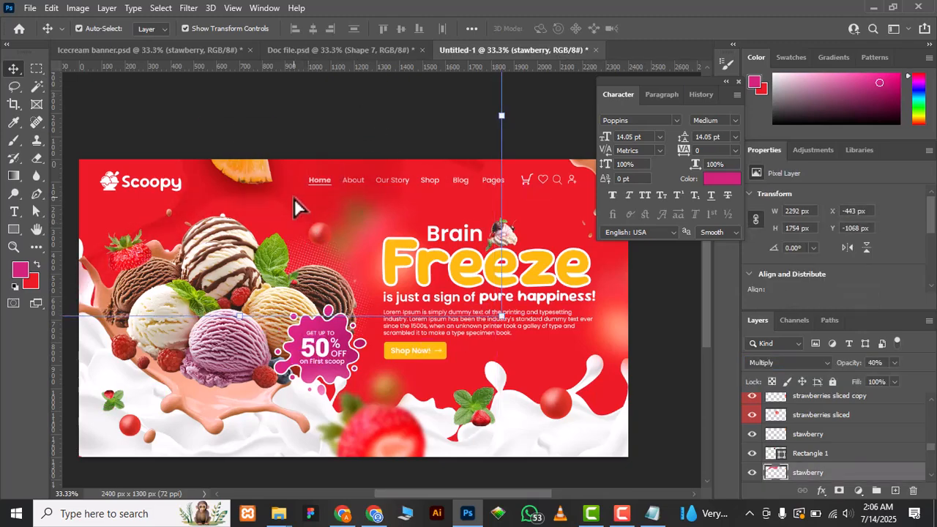
click(298, 51)
click(173, 51)
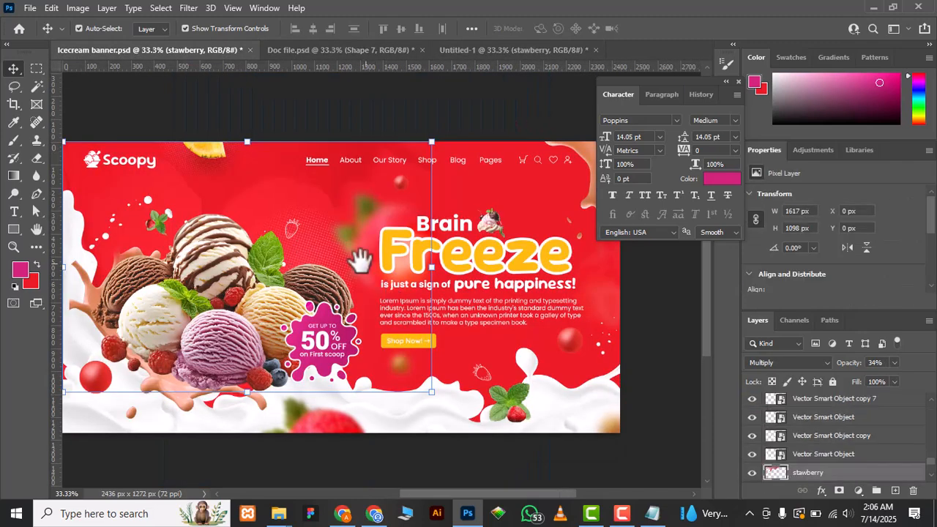
drag(366, 261, 390, 297)
click(310, 51)
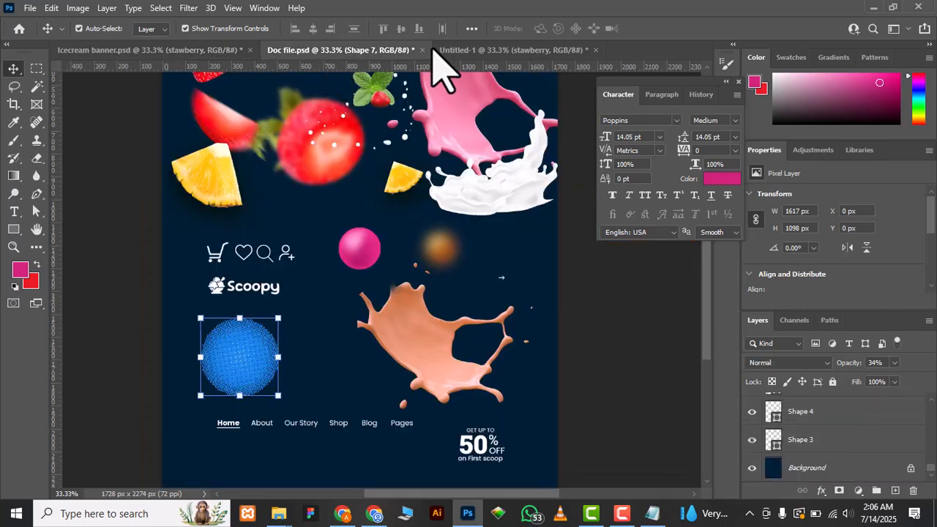
click(443, 51)
click(363, 225)
drag(517, 130, 529, 229)
drag(389, 217, 408, 204)
drag(441, 363, 477, 415)
drag(311, 161, 294, 138)
drag(578, 282, 567, 260)
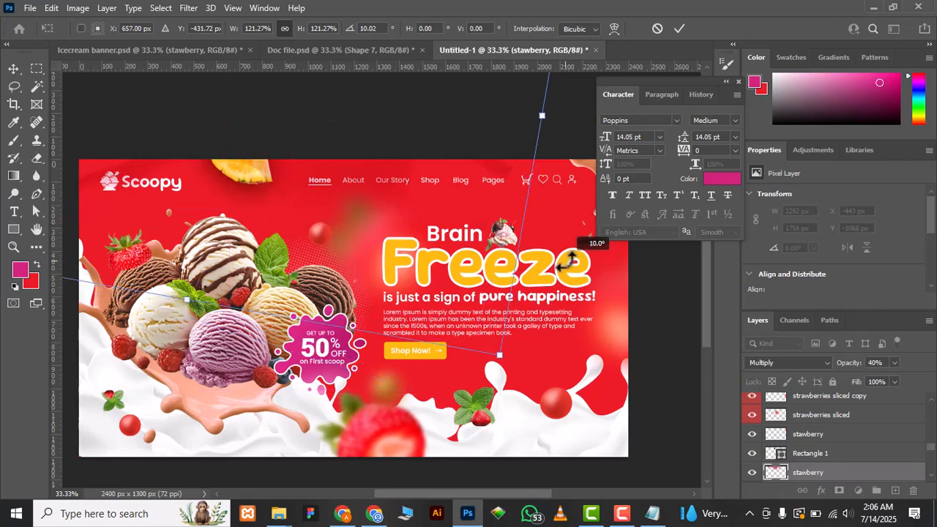
drag(394, 192, 373, 192)
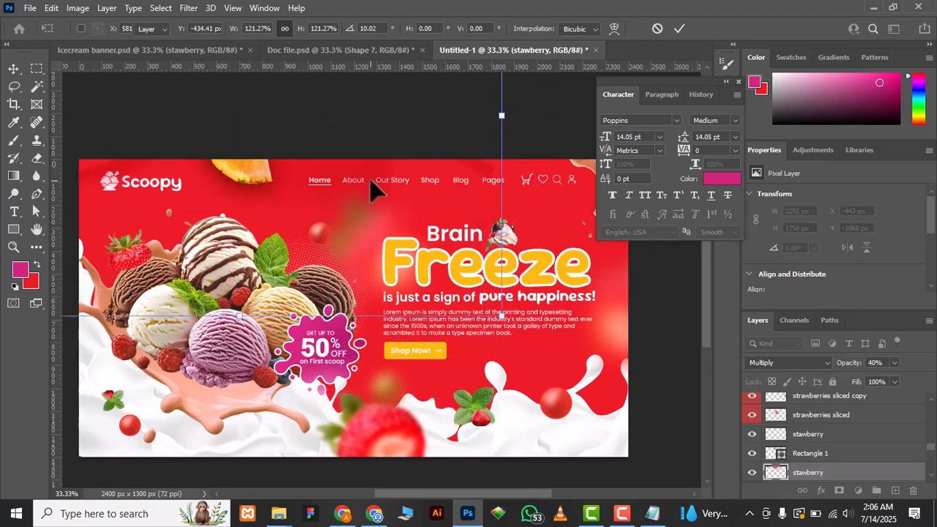
key(Return)
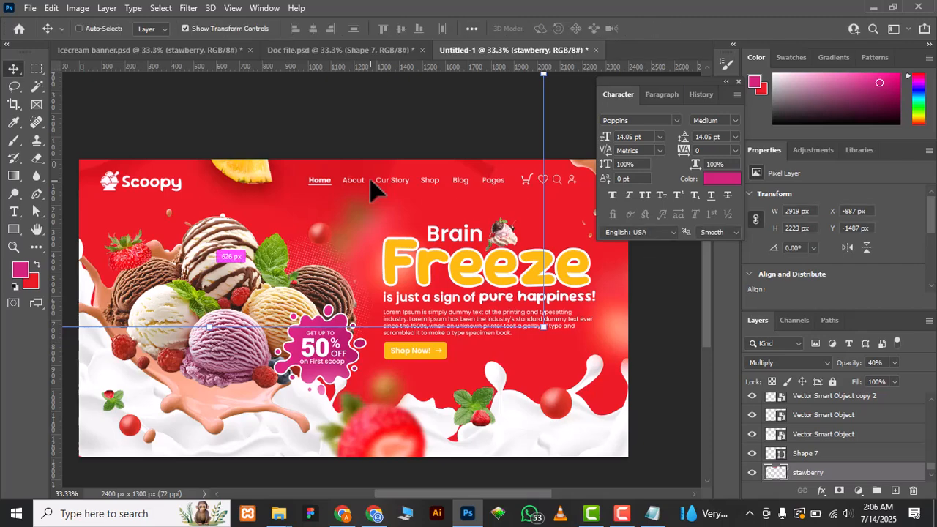
Step: Touch up the stawberry texture with the Eraser and shift it slightly down and to the right
key(e)
key(v)
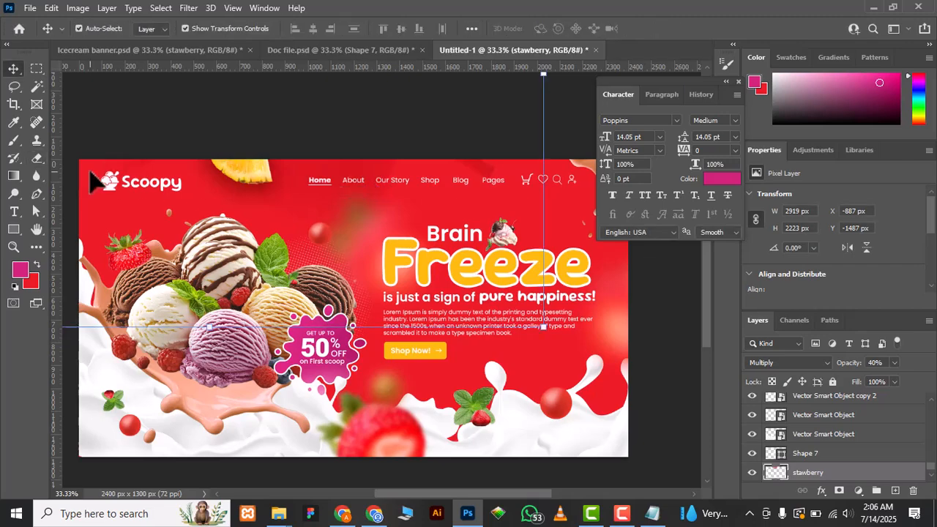
click(289, 95)
drag(320, 197, 336, 221)
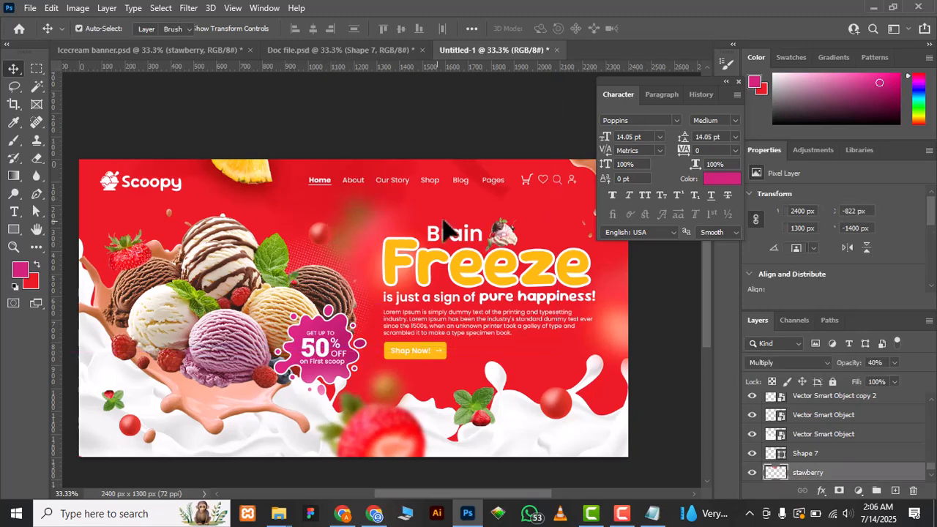
key(e)
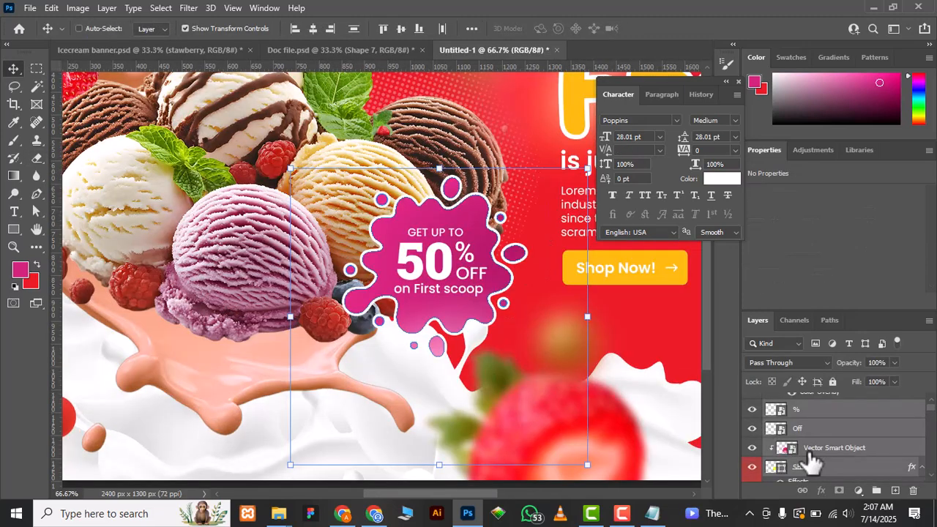
Step: Group the offer badge layers, scale the group to 105.77% and move it slightly down and to the left
key(ctrl+g)
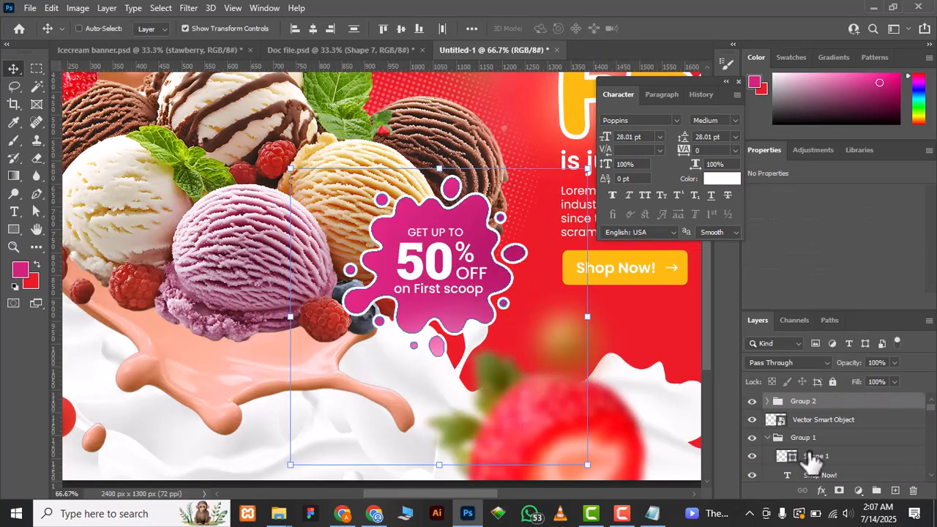
key(shift+Down)
key(shift+Down)
key(shift+Left)
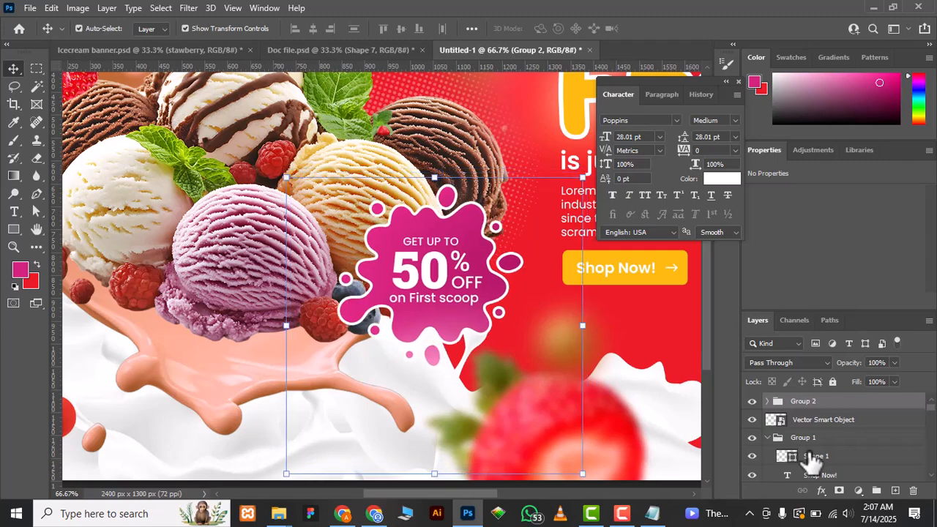
drag(583, 181, 586, 172)
drag(463, 279, 454, 288)
key(Return)
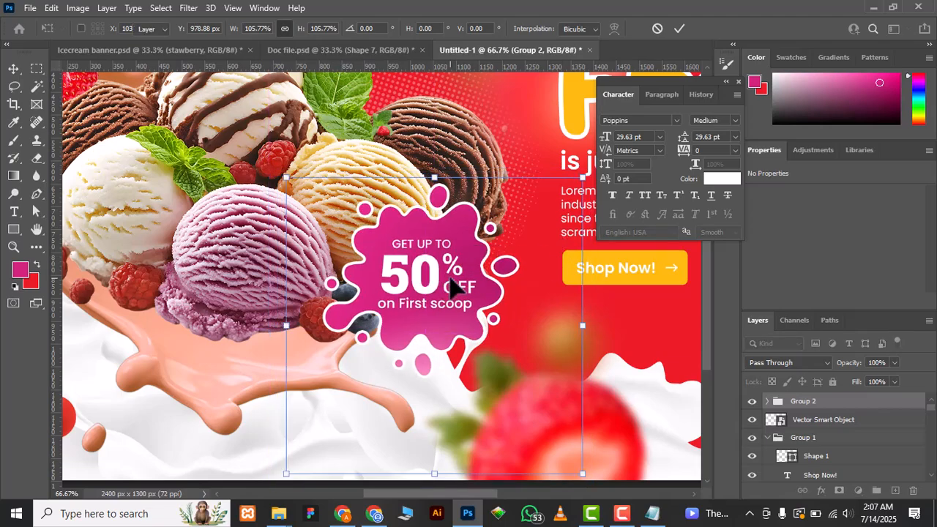
Step: Examine the whole banner composition at 33.33% with the panels hidden
key(ctrl+minus)
key(ctrl+minus)
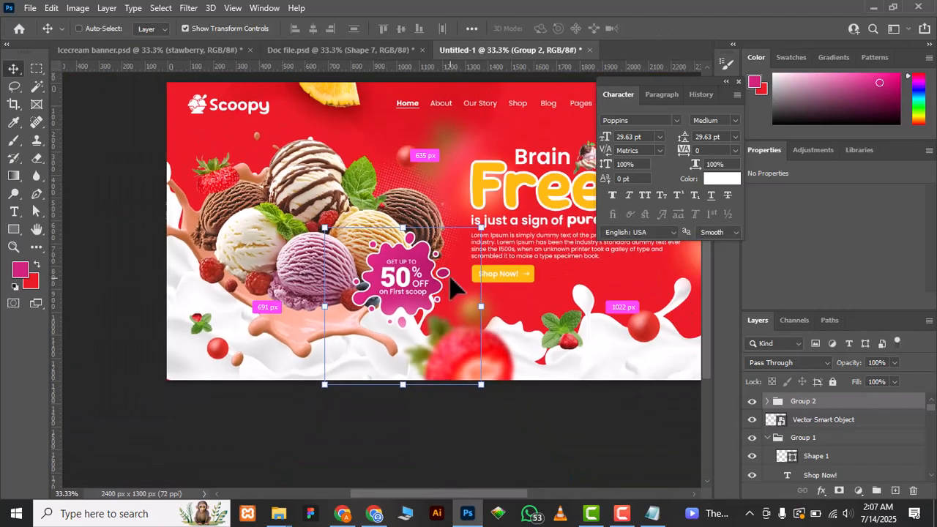
click(484, 420)
drag(524, 300, 479, 342)
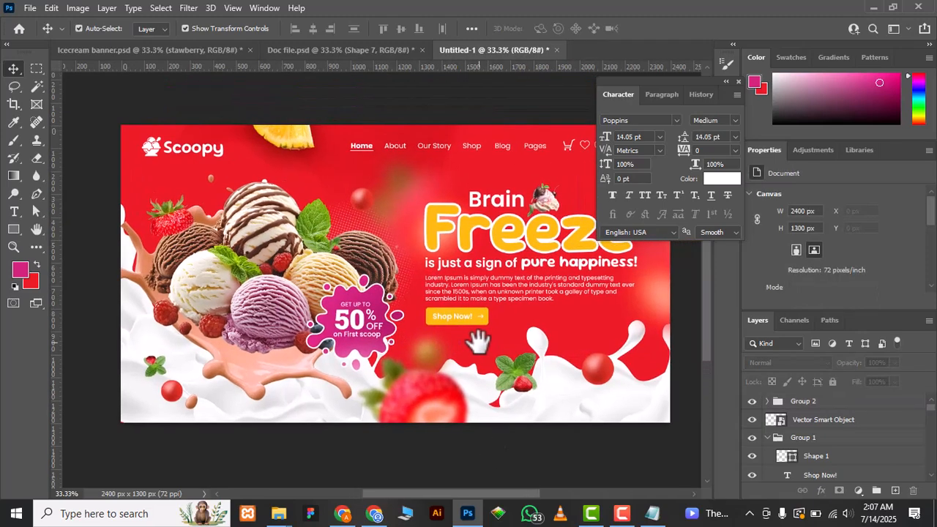
key(Tab)
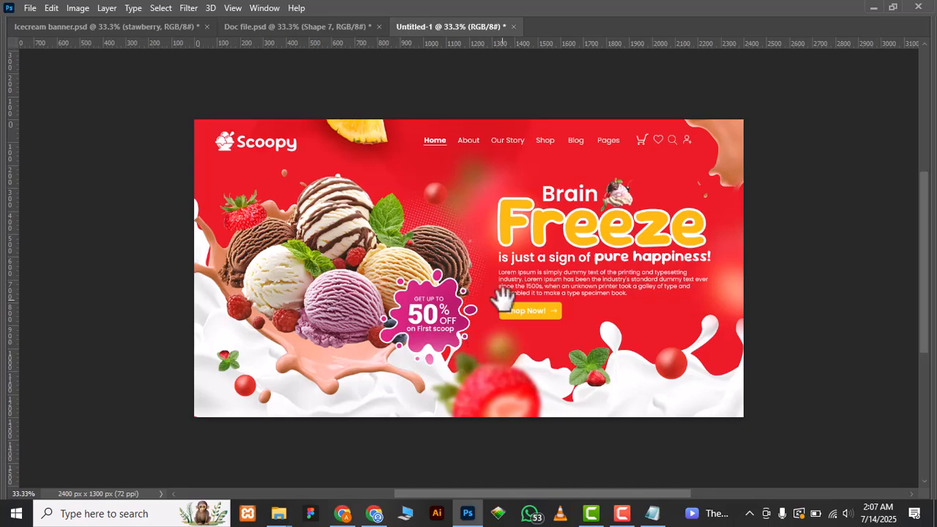
scroll(505, 314, up, 1)
drag(469, 283, 491, 297)
scroll(489, 296, down, 1)
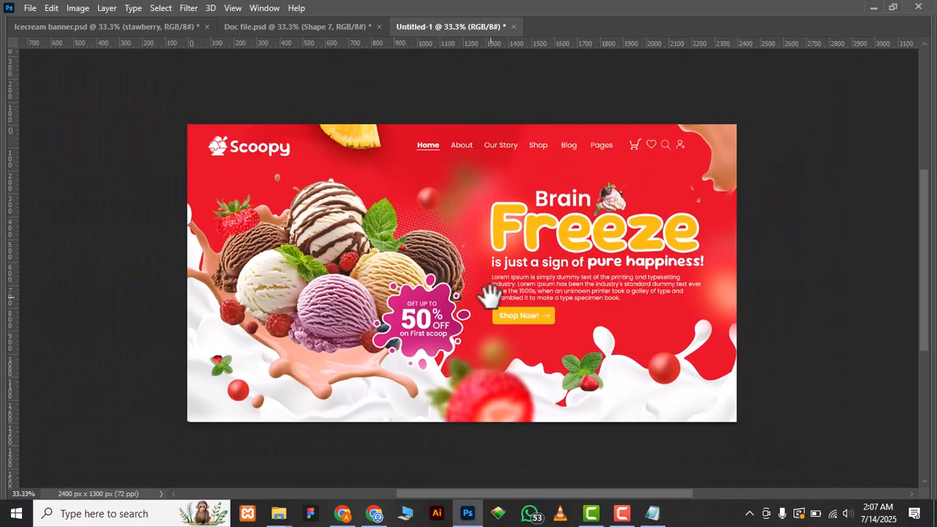